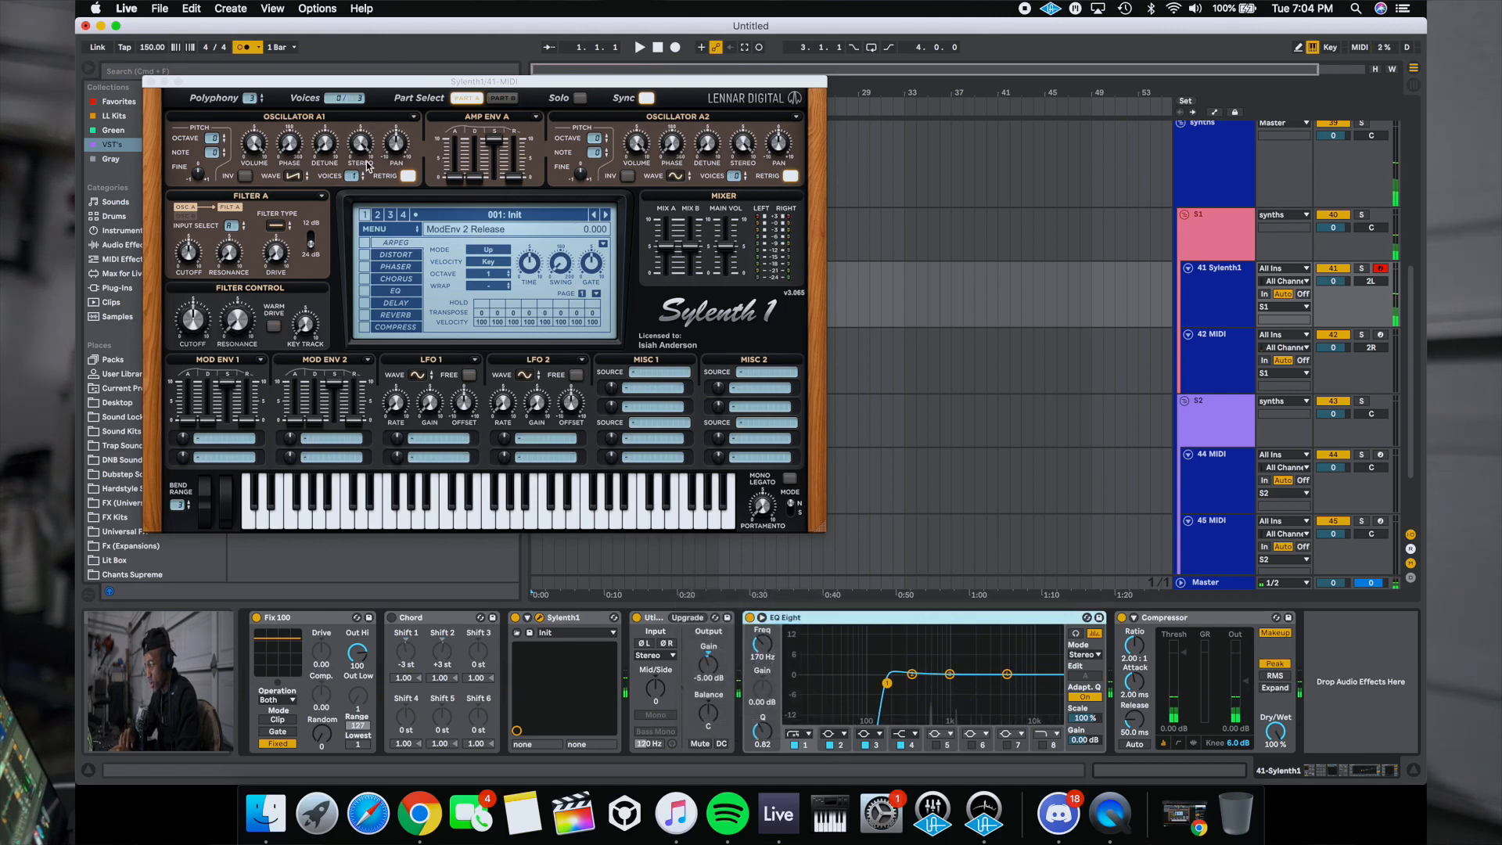
- Set the waveforms of oscillators A1 and A2 to Saw and increase oscillator A1's voice count
{"action": "left_click", "coordinate": [291, 177]}
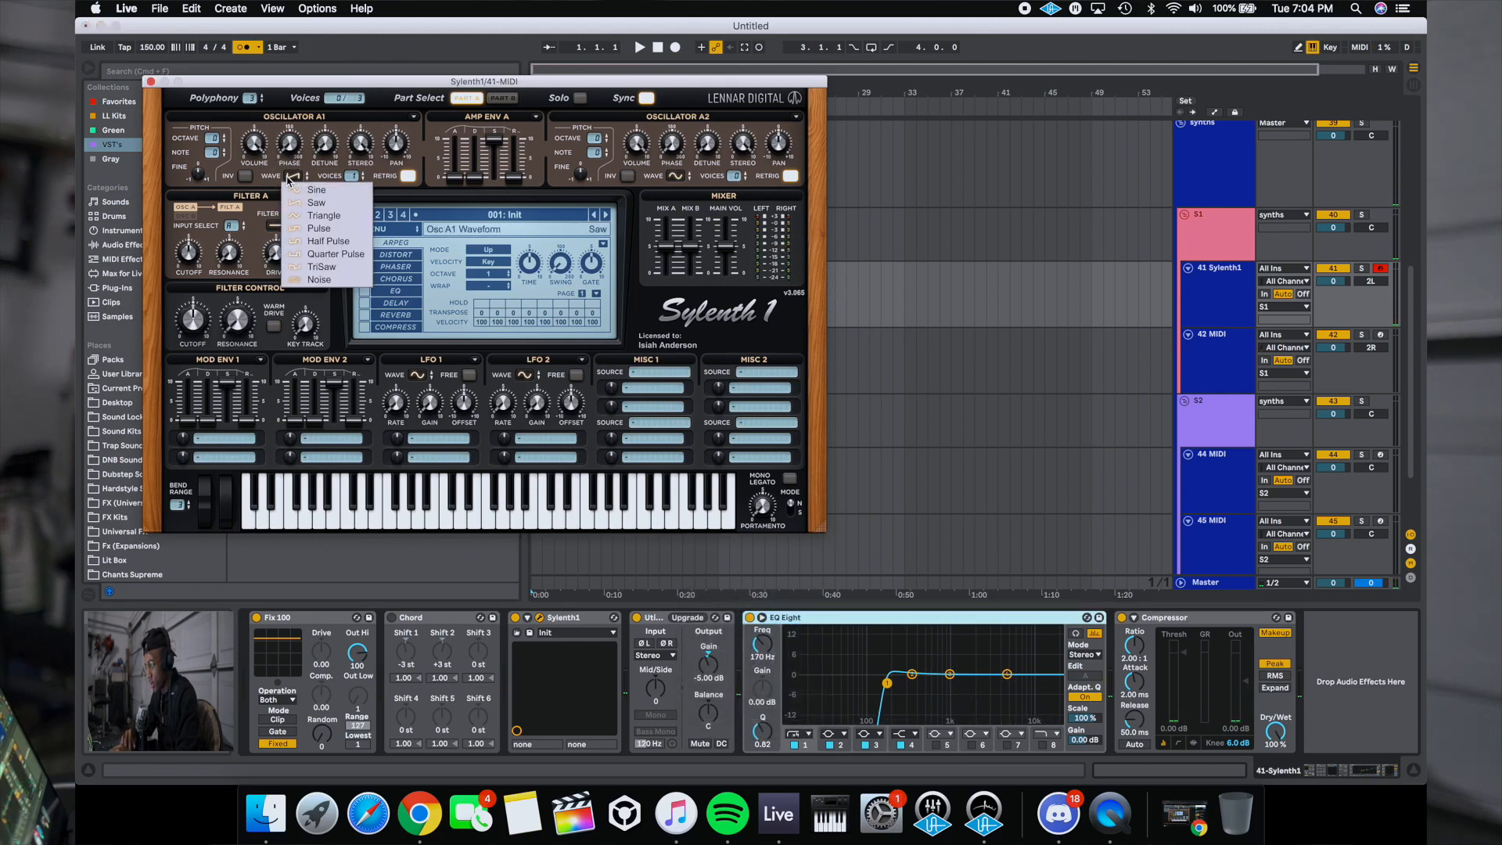
{"action": "left_click", "coordinate": [315, 203]}
{"action": "left_click", "coordinate": [675, 176]}
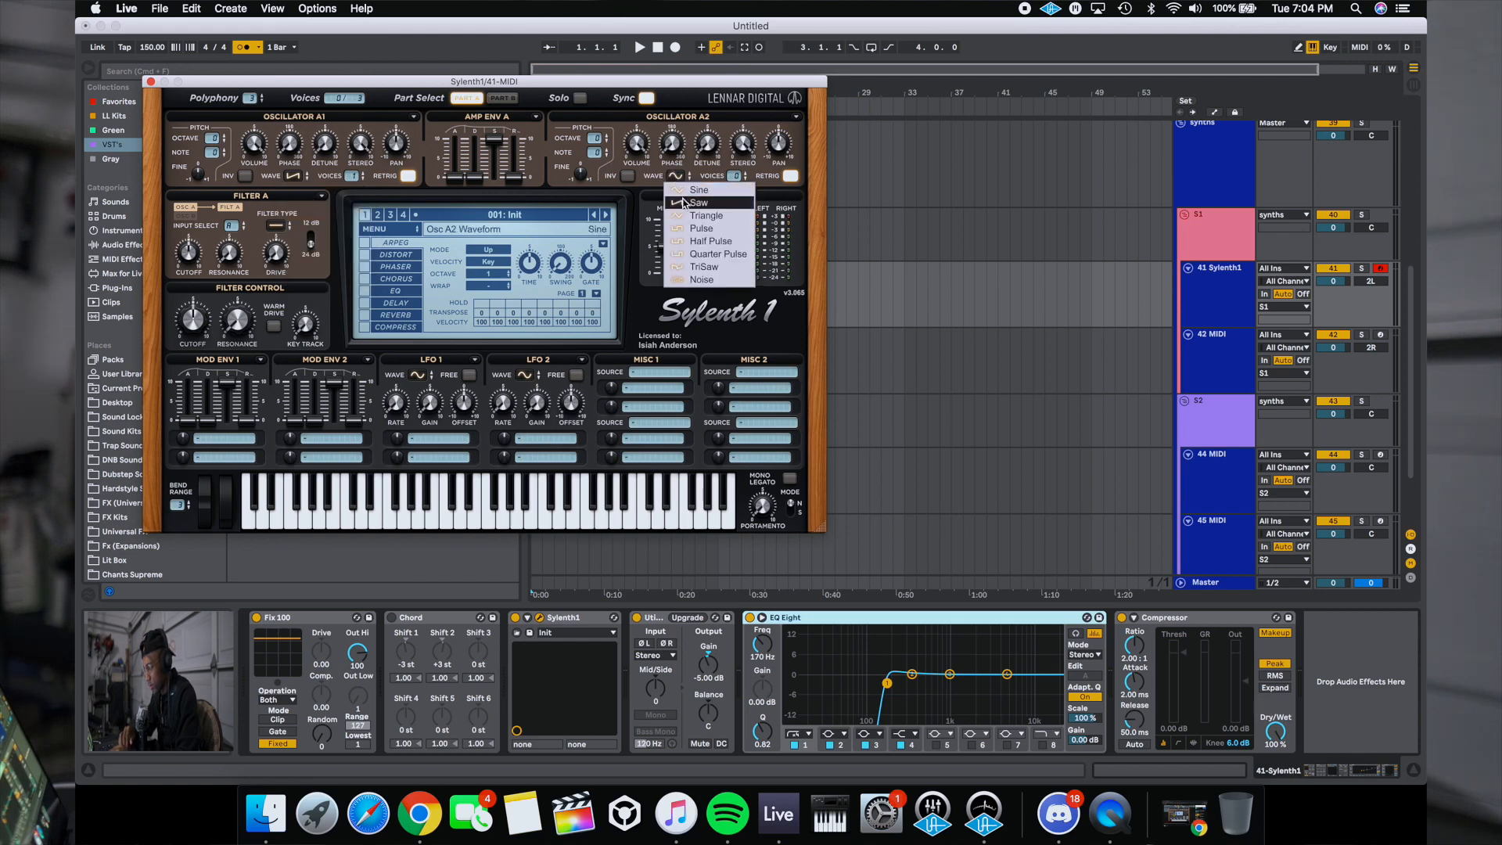
{"action": "left_click", "coordinate": [683, 203]}
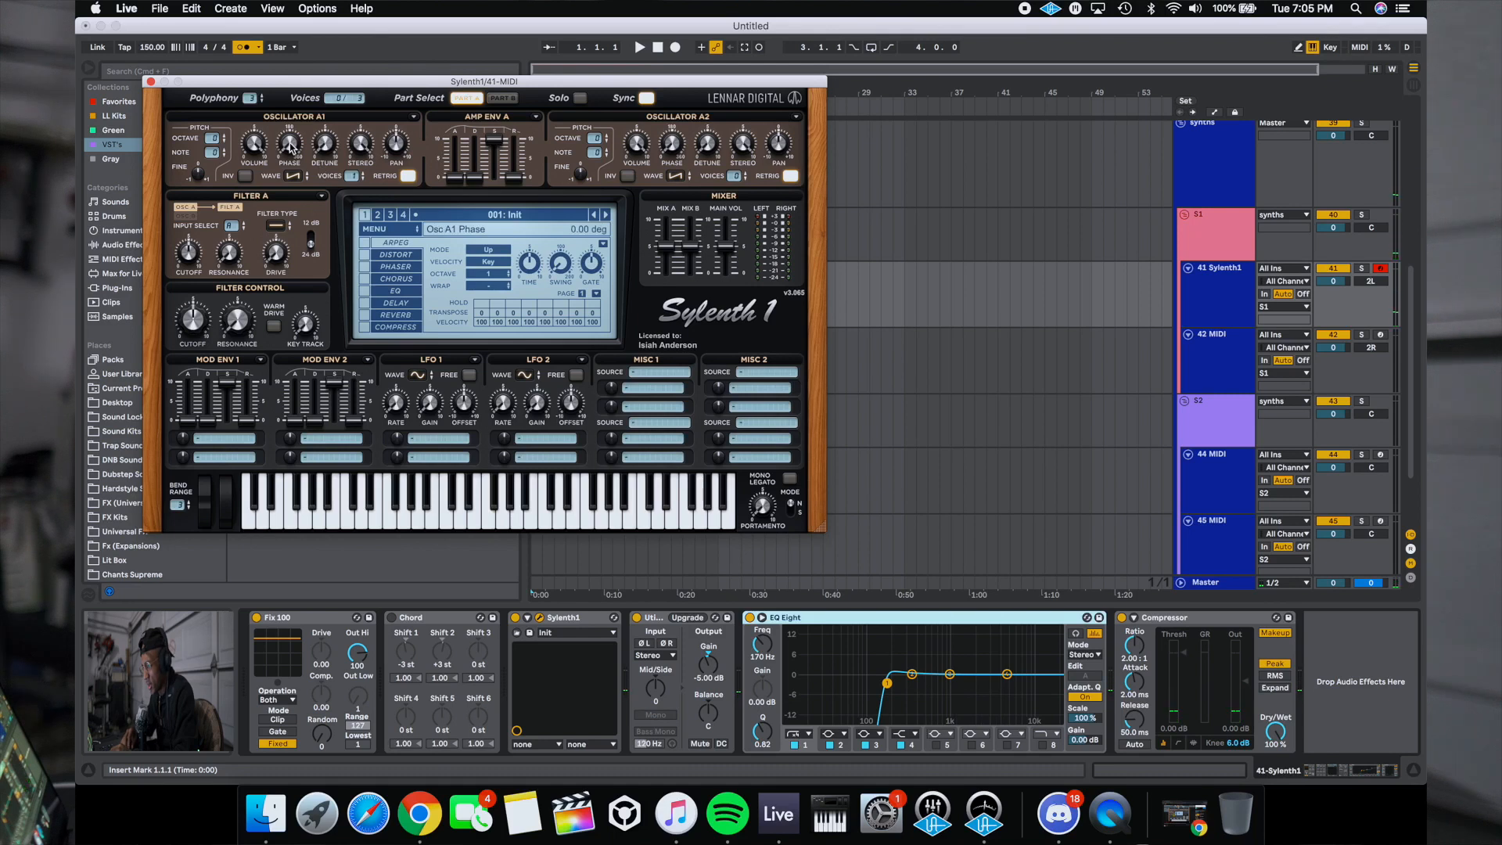
{"action": "left_click_drag", "start_coordinate": [338, 170], "coordinate": [349, 153]}
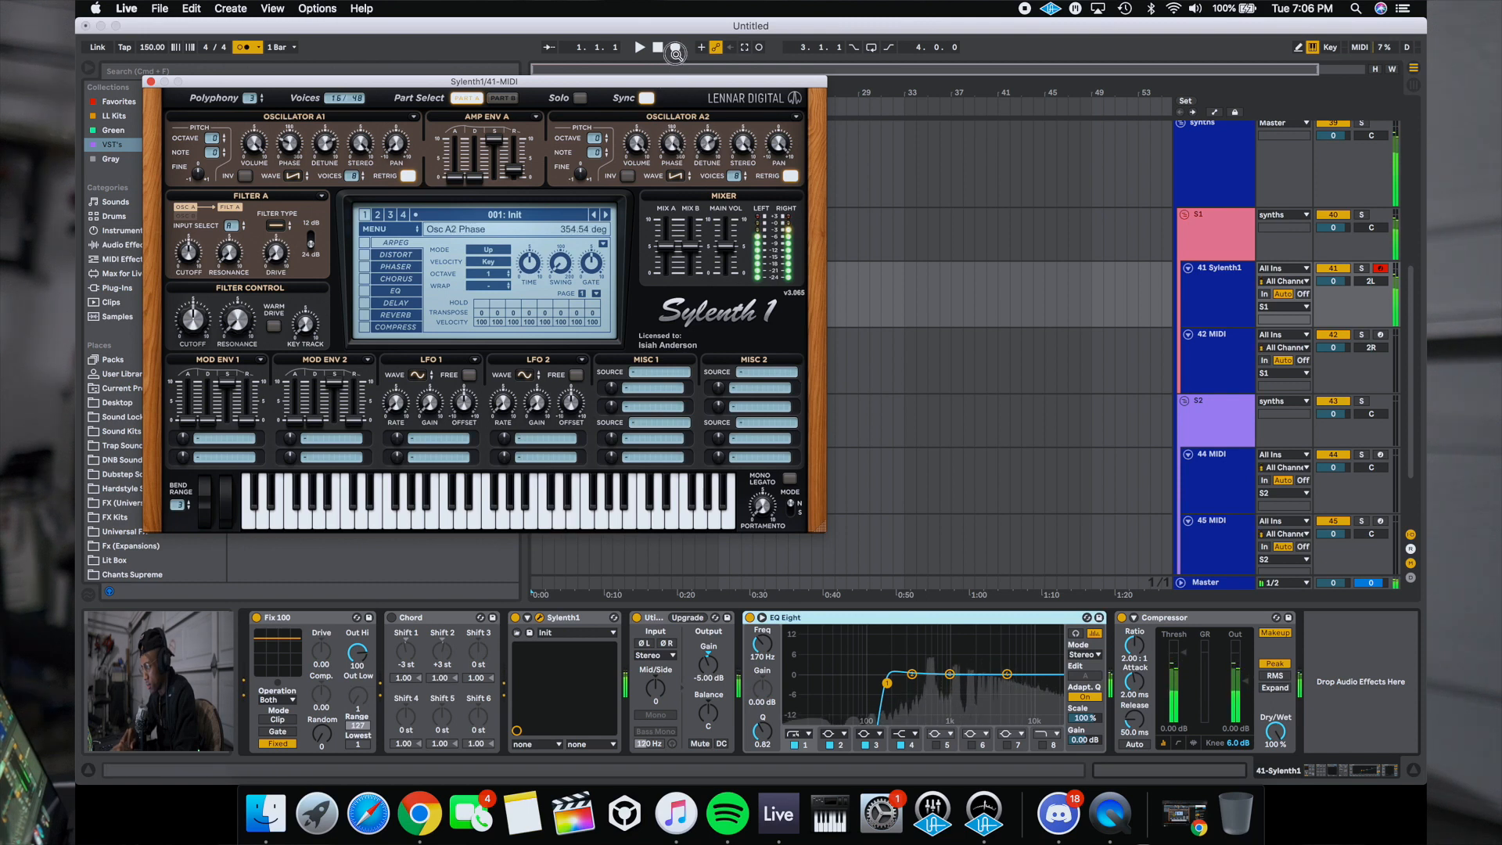
- Raise the attack of Mod Env 1 and set the Filter A type to Bypass
{"action": "left_click_drag", "start_coordinate": [188, 427], "coordinate": [188, 357]}
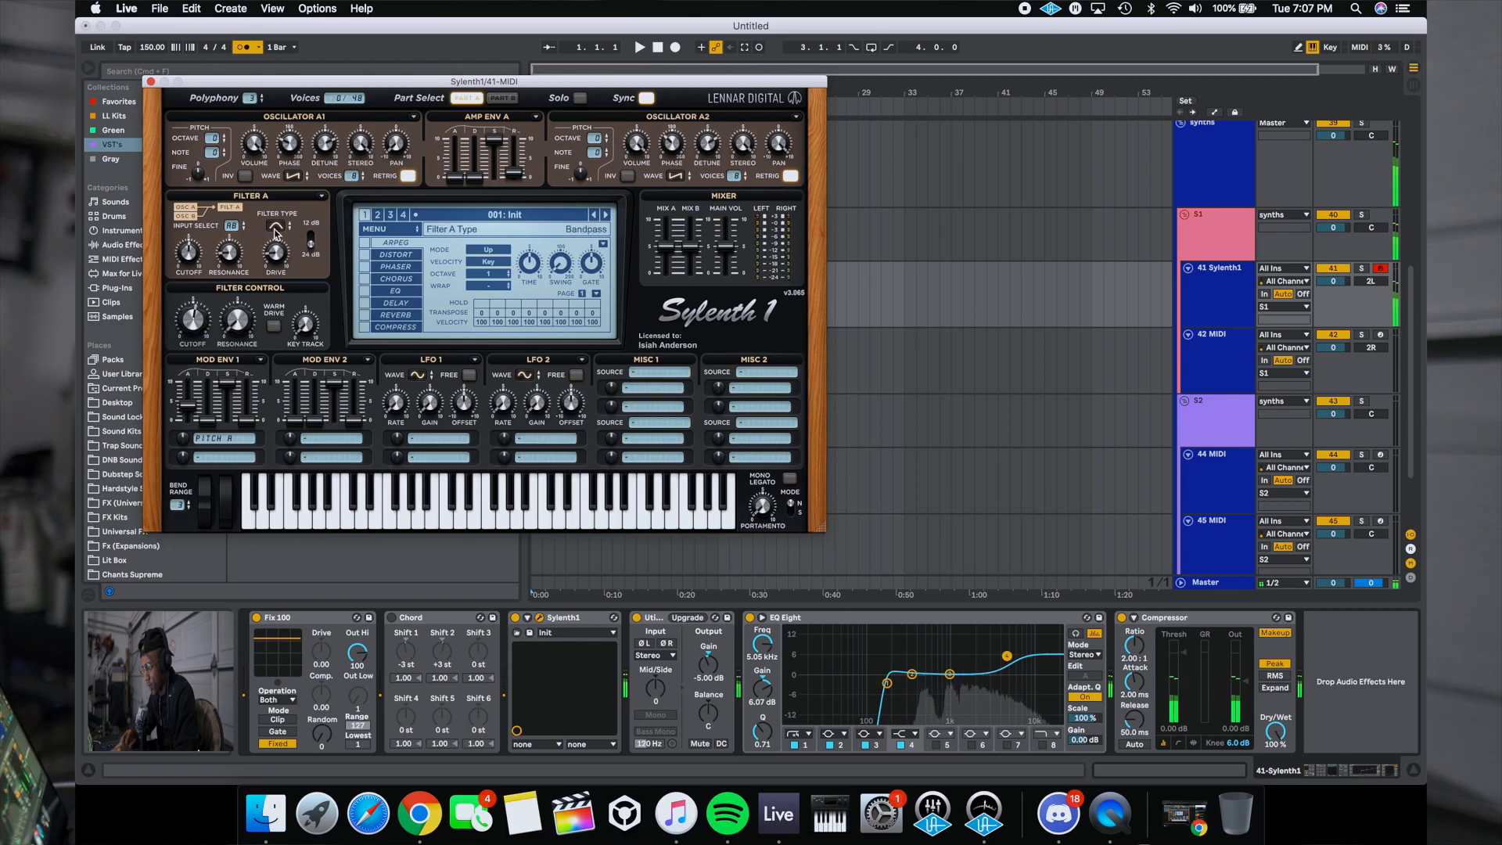
{"action": "left_click", "coordinate": [275, 232]}
{"action": "left_click", "coordinate": [298, 237]}
- Set up the Distortion, Chorus and EQ effects with the chorus dry/wet at about 75% and an adjusted EQ treble frequency
{"action": "left_click", "coordinate": [381, 256]}
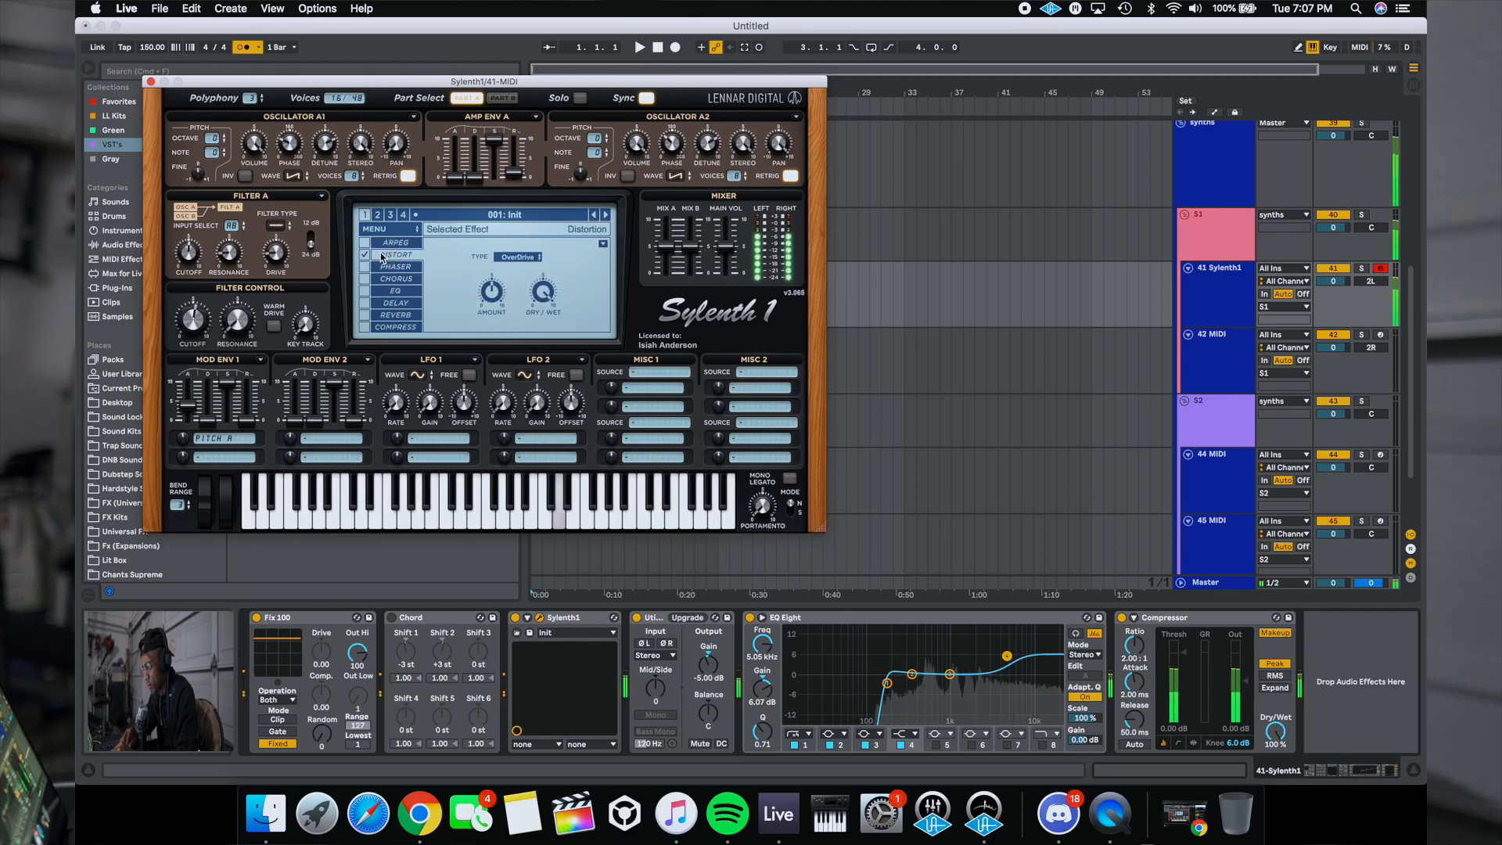
{"action": "left_click", "coordinate": [393, 280]}
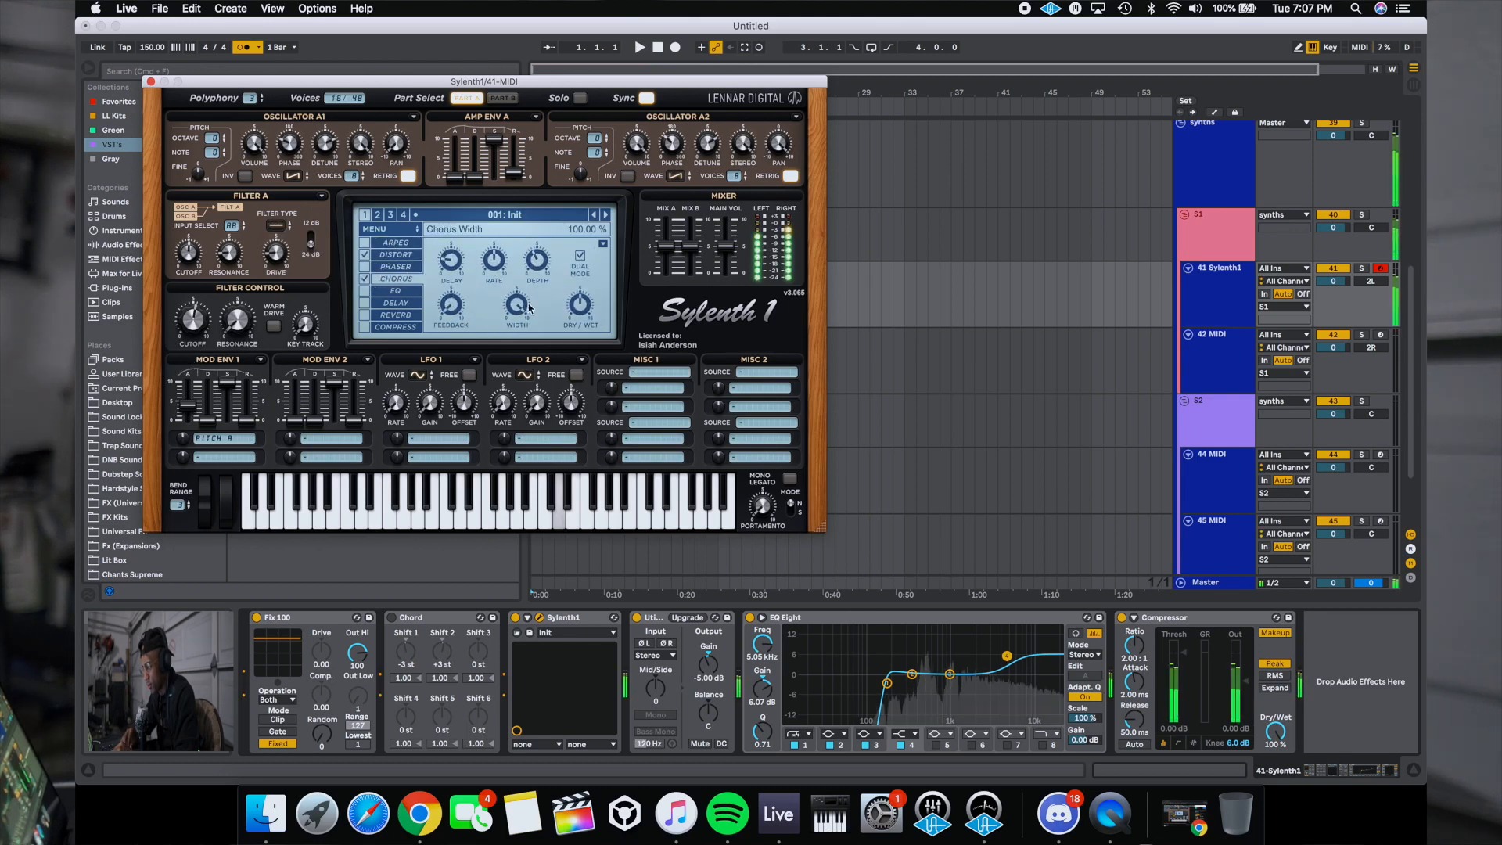
{"action": "left_click_drag", "start_coordinate": [579, 305], "coordinate": [573, 213]}
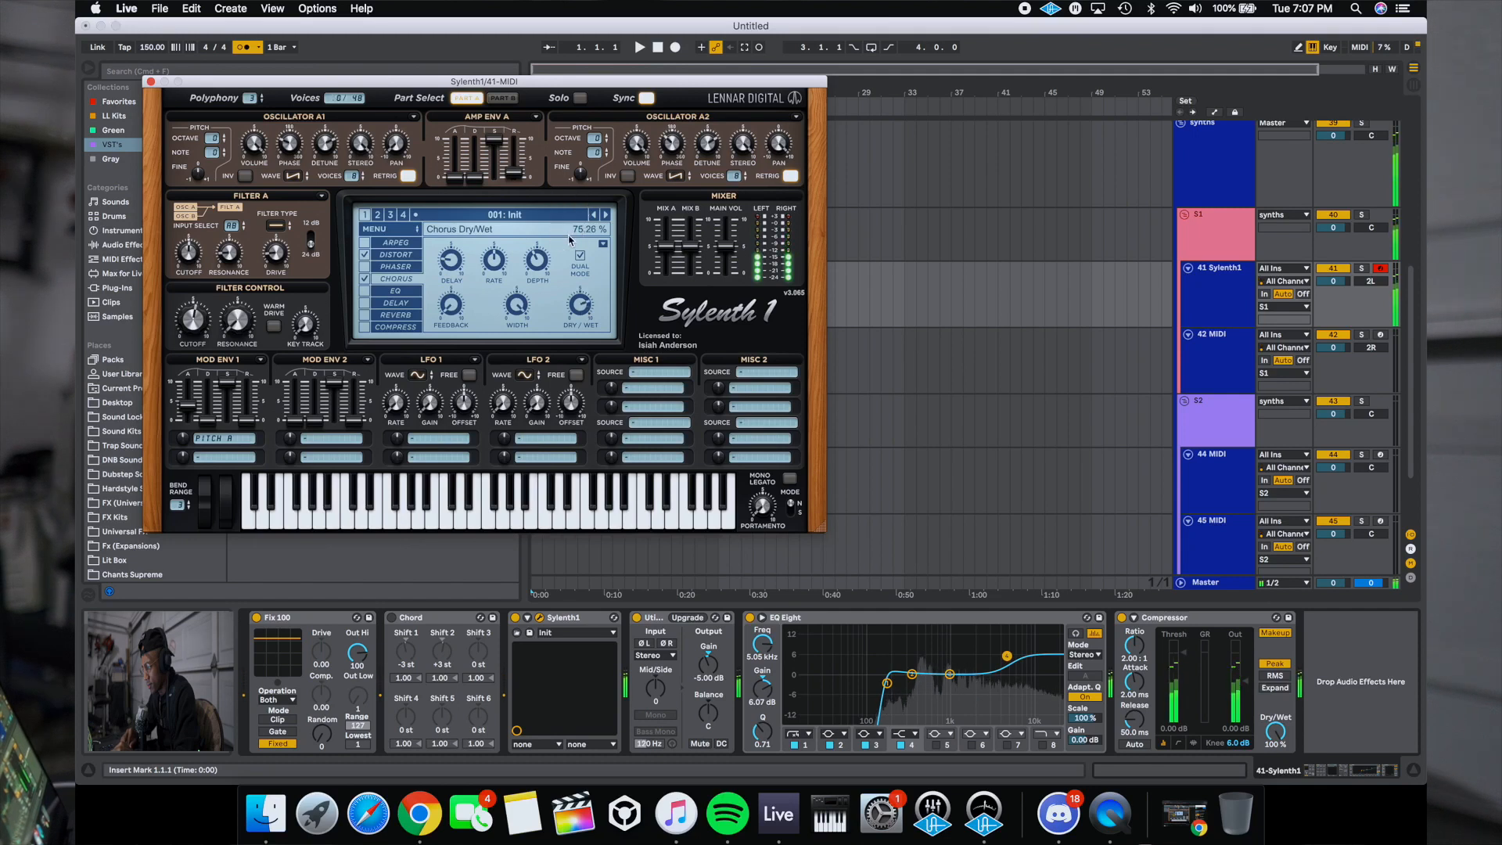
{"action": "left_click", "coordinate": [386, 294]}
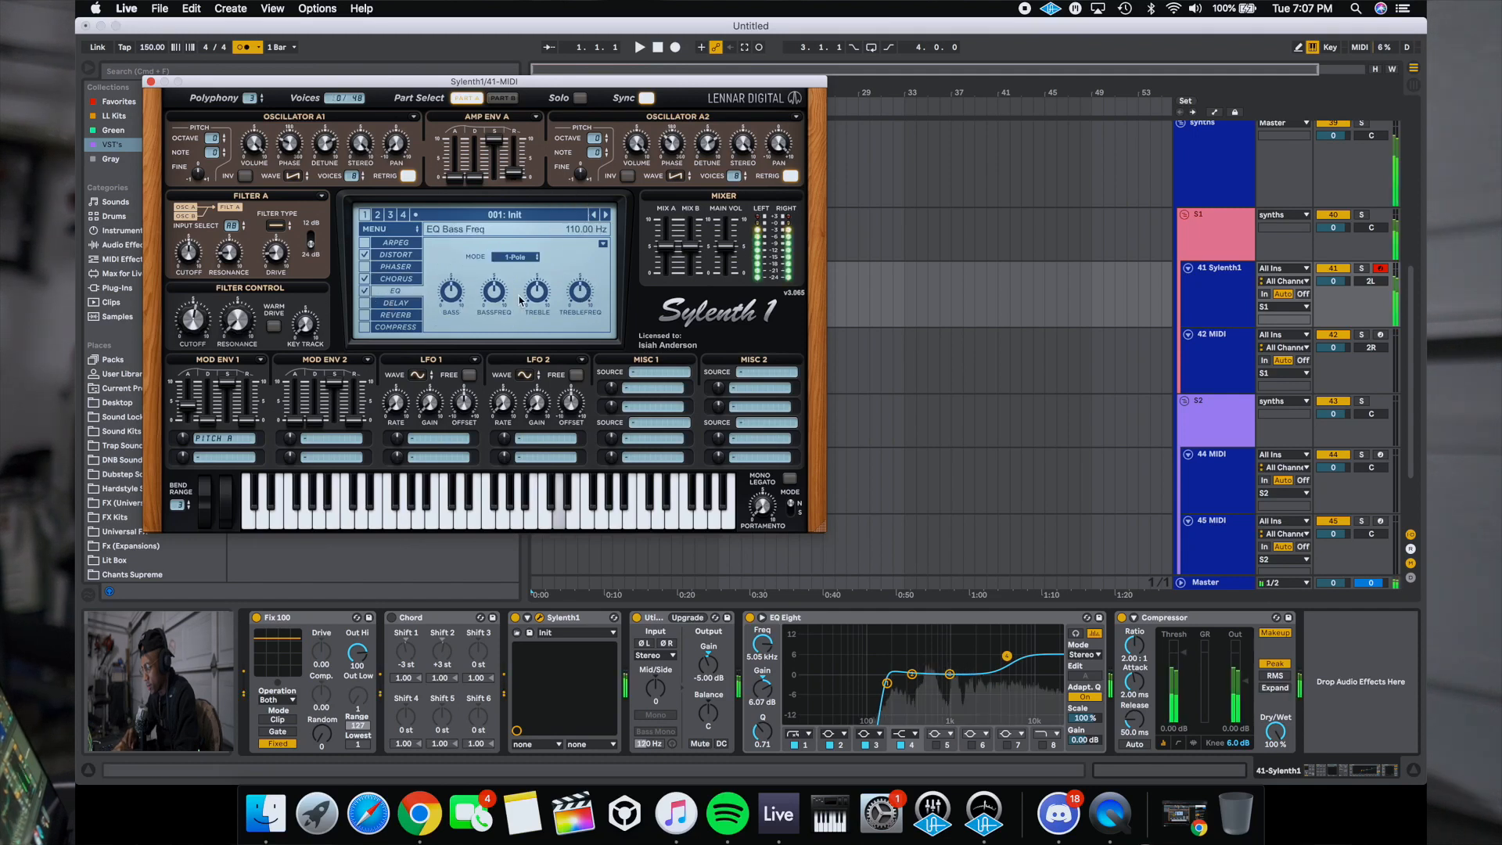
{"action": "left_click_drag", "start_coordinate": [579, 295], "coordinate": [524, 247]}
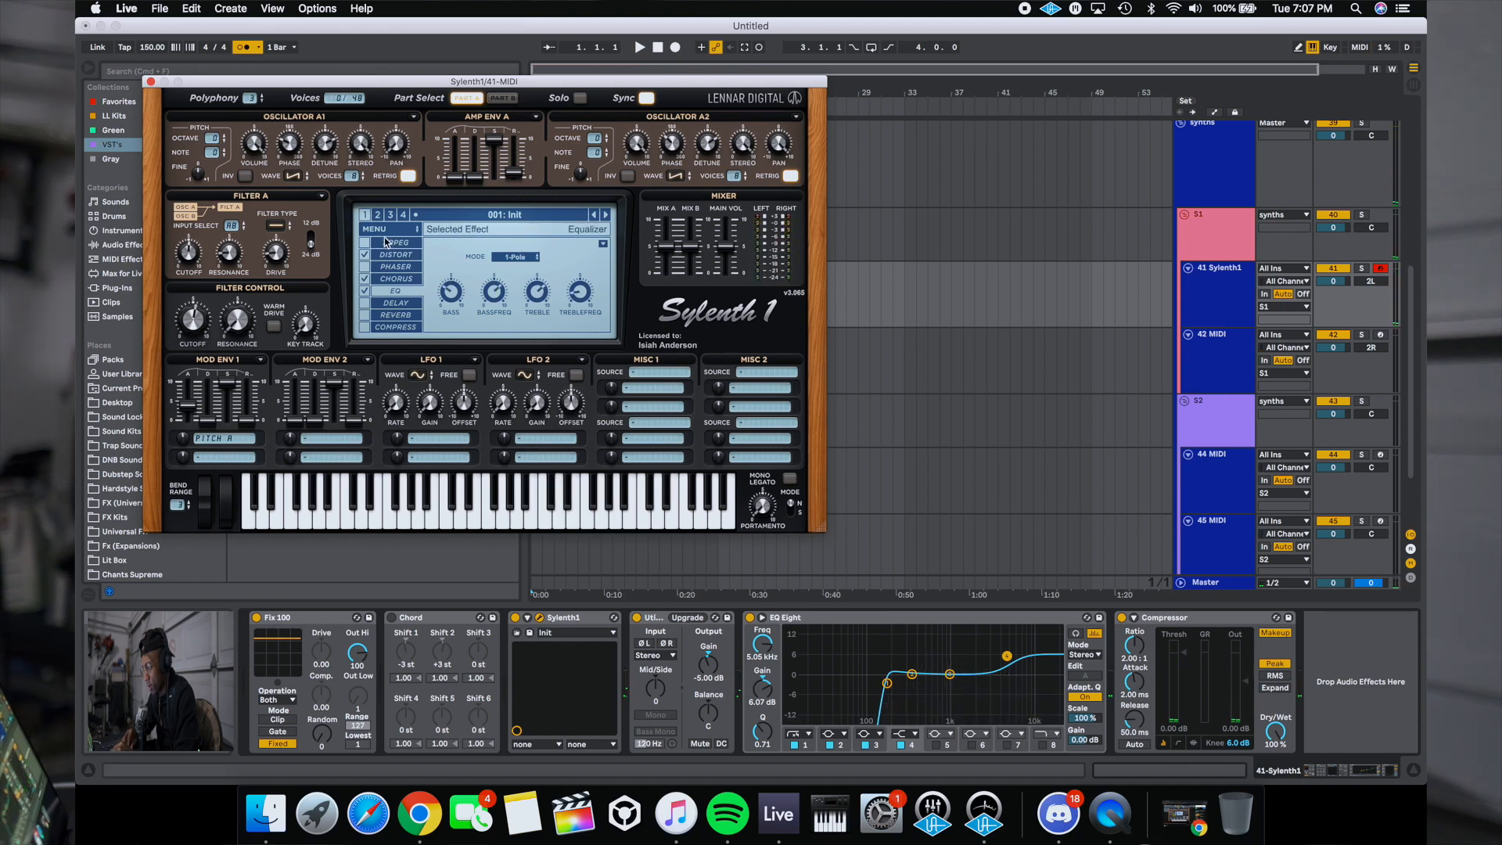
- Assign Mod Env 2's first destination to Pitch A and B and turn up its modulation amount
{"action": "left_click", "coordinate": [332, 438]}
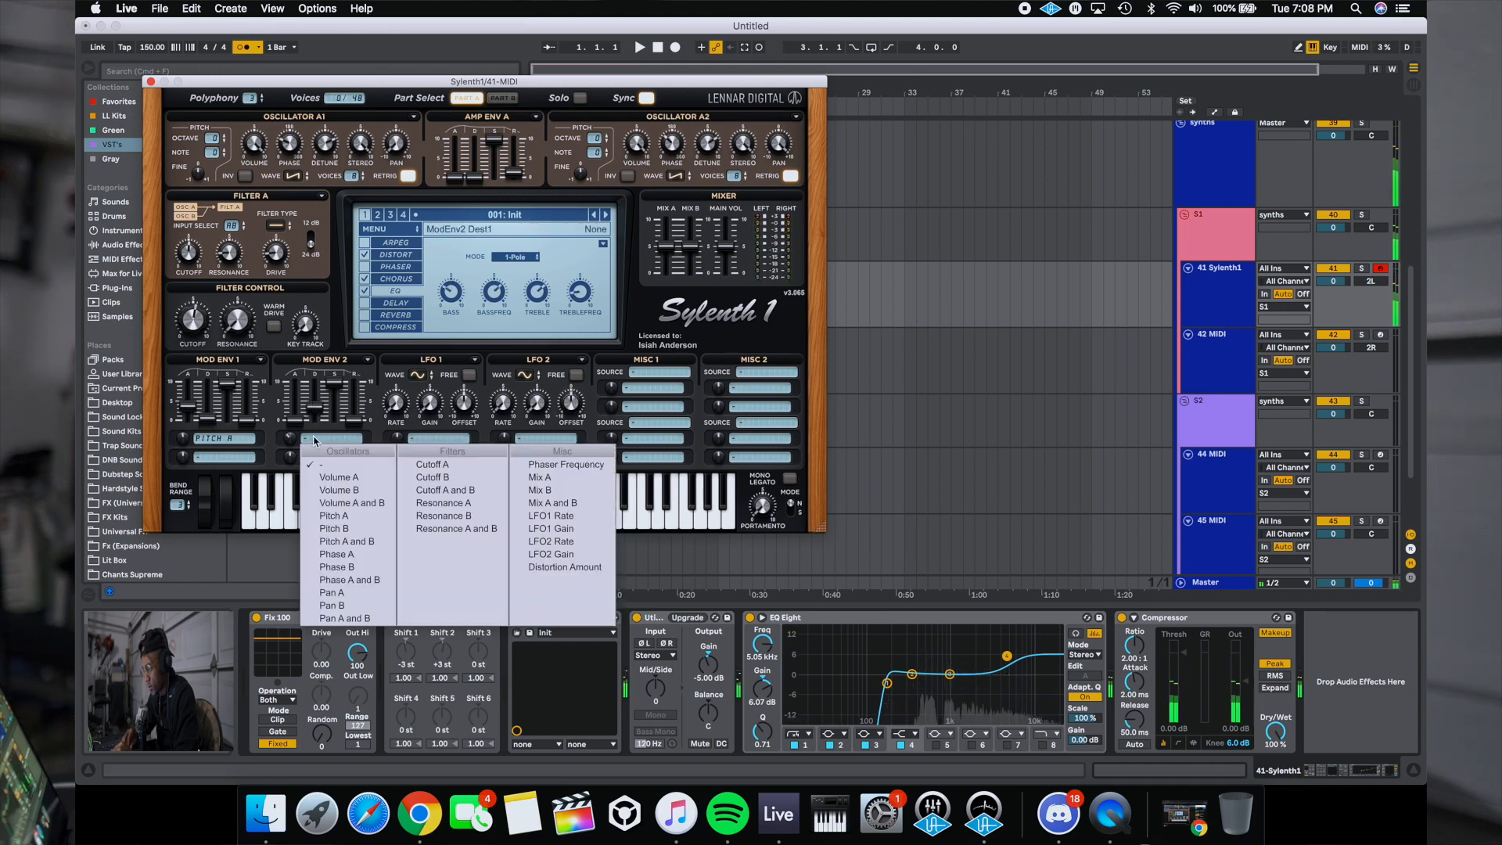
{"action": "left_click", "coordinate": [347, 541]}
{"action": "left_click_drag", "start_coordinate": [291, 438], "coordinate": [288, 399]}
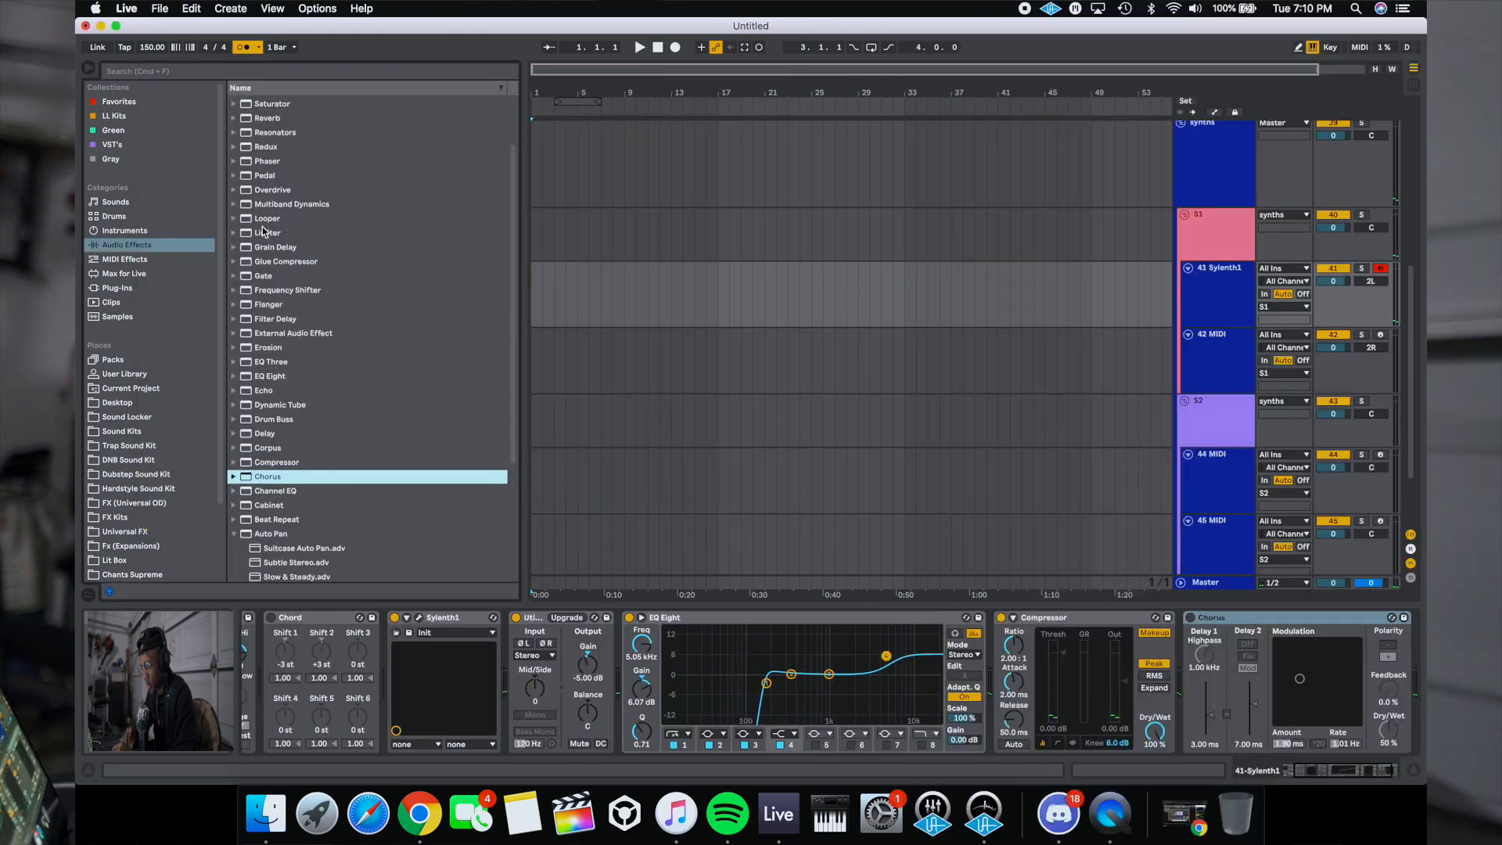
- Add the Overdrive audio effect at the end of the Sylenth1 track's device chain and lower its dry/wet amount
{"action": "scroll", "coordinate": [261, 209], "scroll_direction": "up", "scroll_amount": 1}
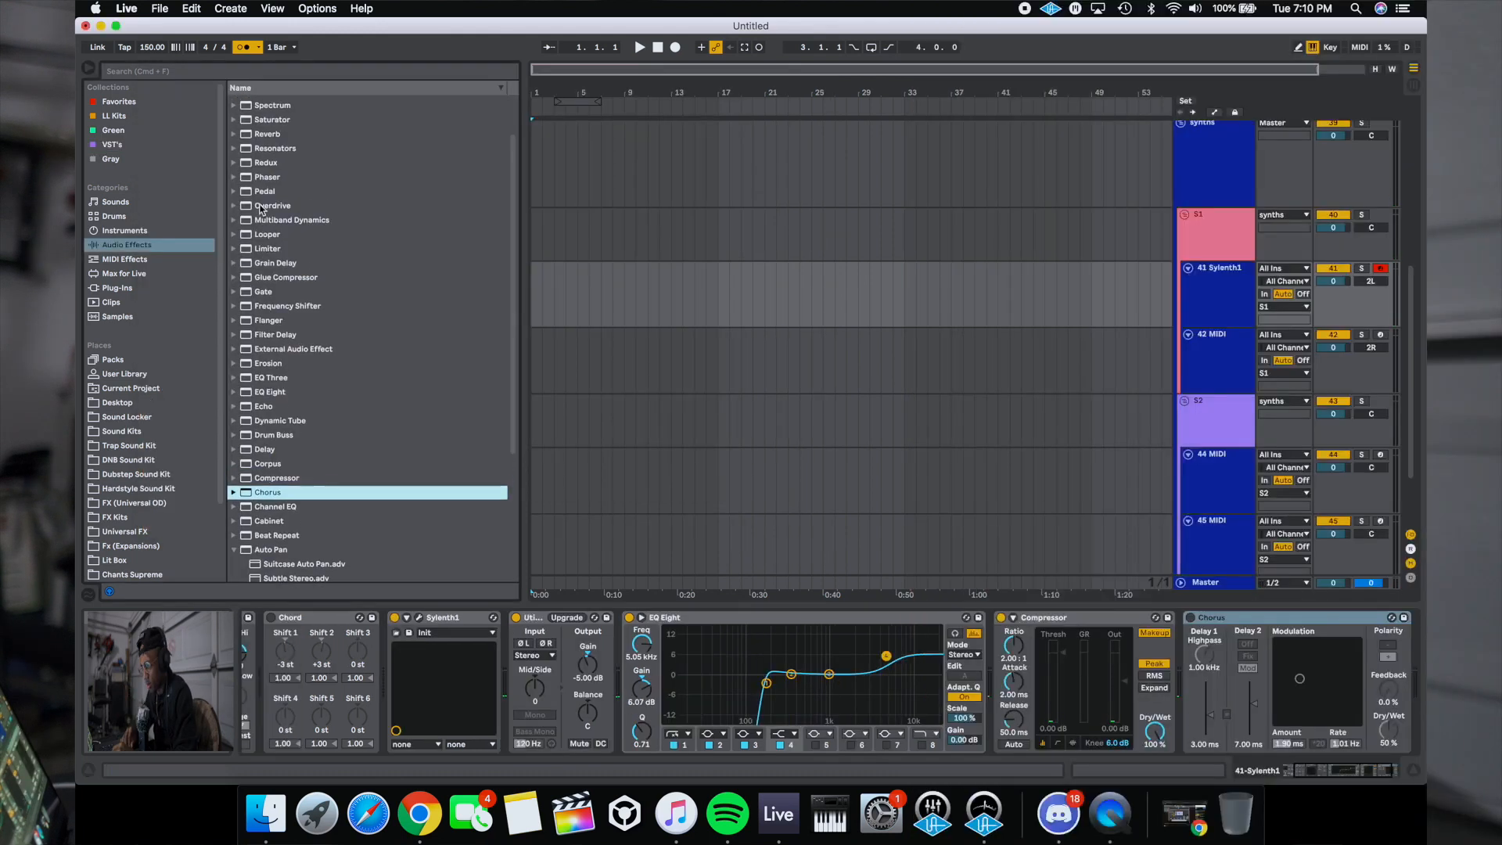
{"action": "left_click_drag", "start_coordinate": [261, 205], "coordinate": [579, 290]}
{"action": "left_click_drag", "start_coordinate": [833, 461], "coordinate": [1373, 673]}
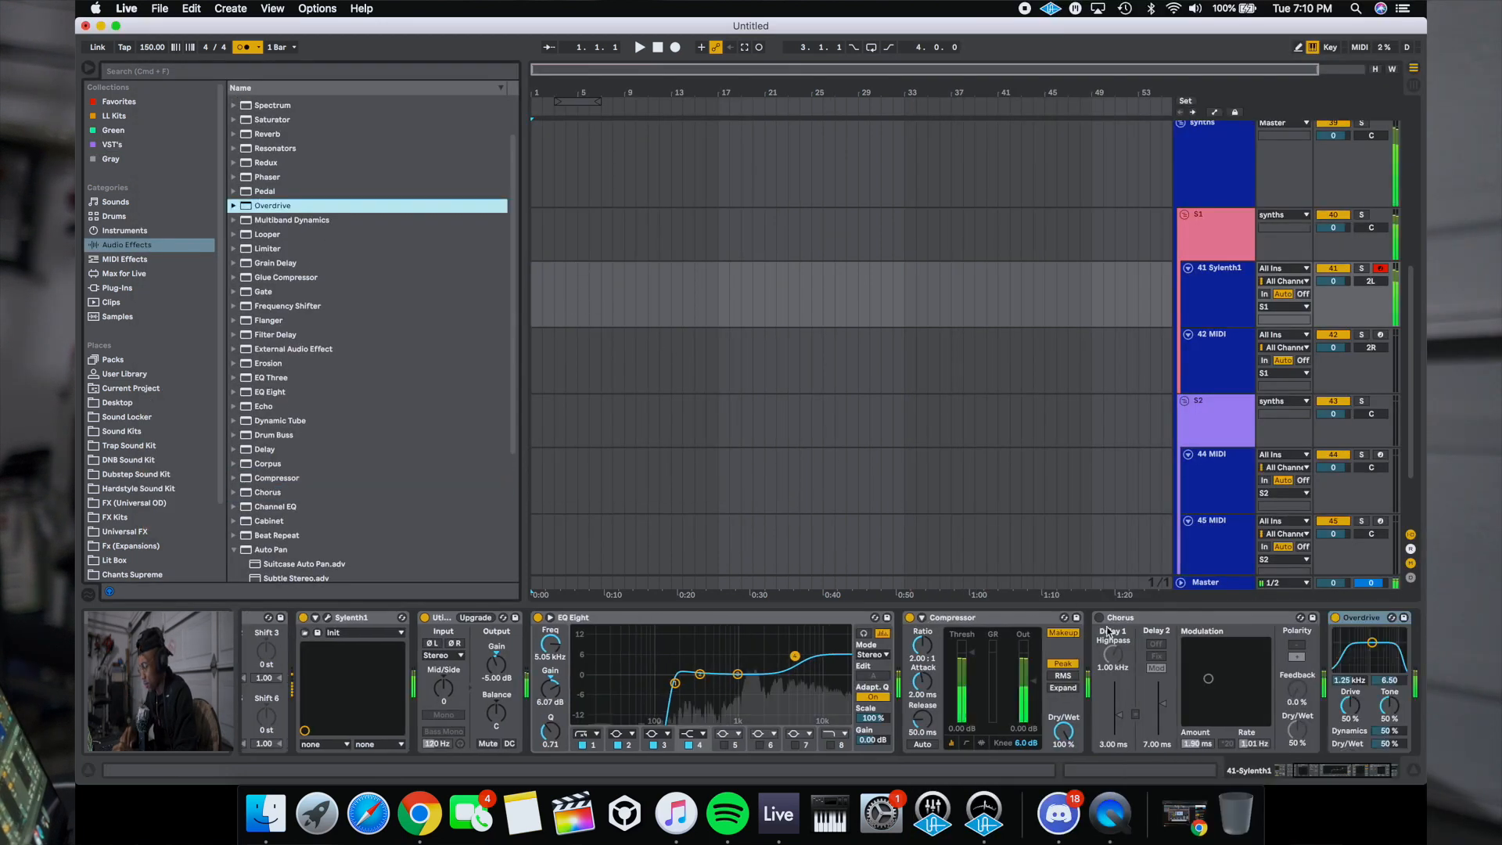
{"action": "left_click_drag", "start_coordinate": [1389, 744], "coordinate": [1390, 770]}
{"action": "key", "text": "z"}
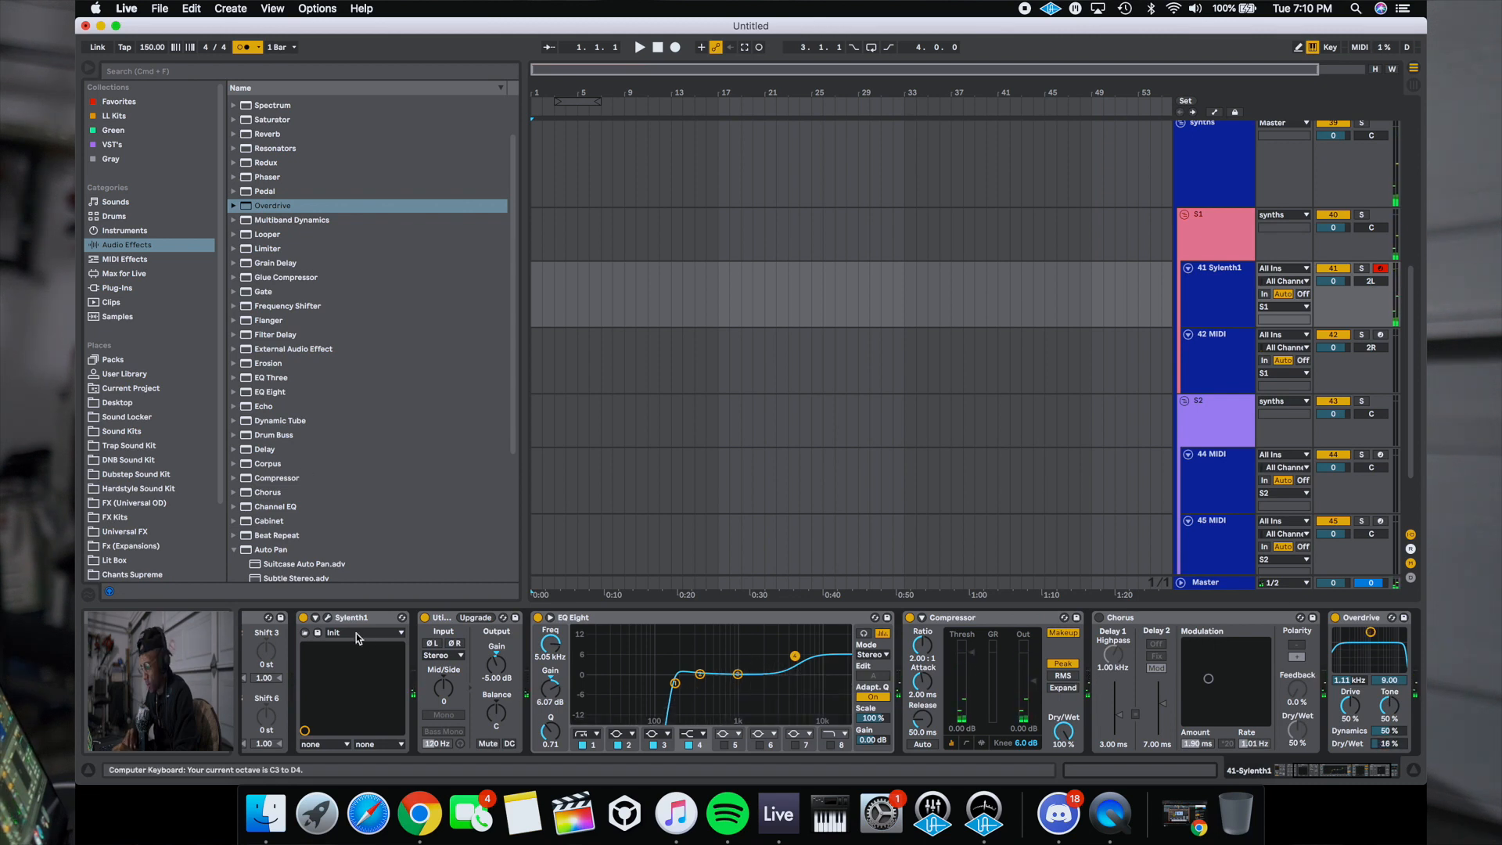
- Reopen the Sylenth1 plug-in window and turn on its Reverb effect
{"action": "left_click", "coordinate": [327, 618]}
{"action": "left_click", "coordinate": [364, 315]}
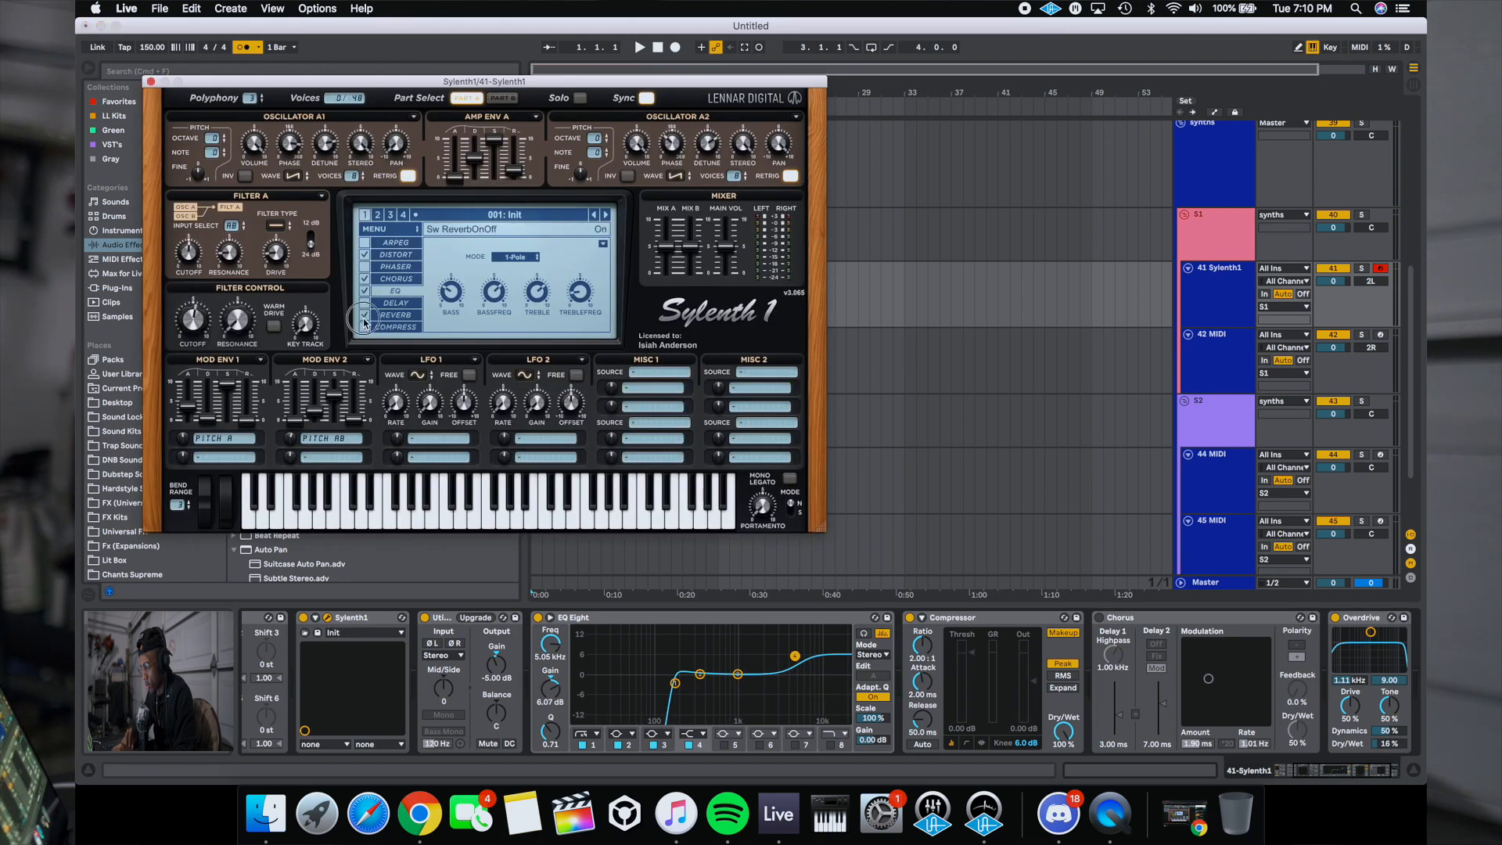
{"action": "left_click", "coordinate": [395, 315]}
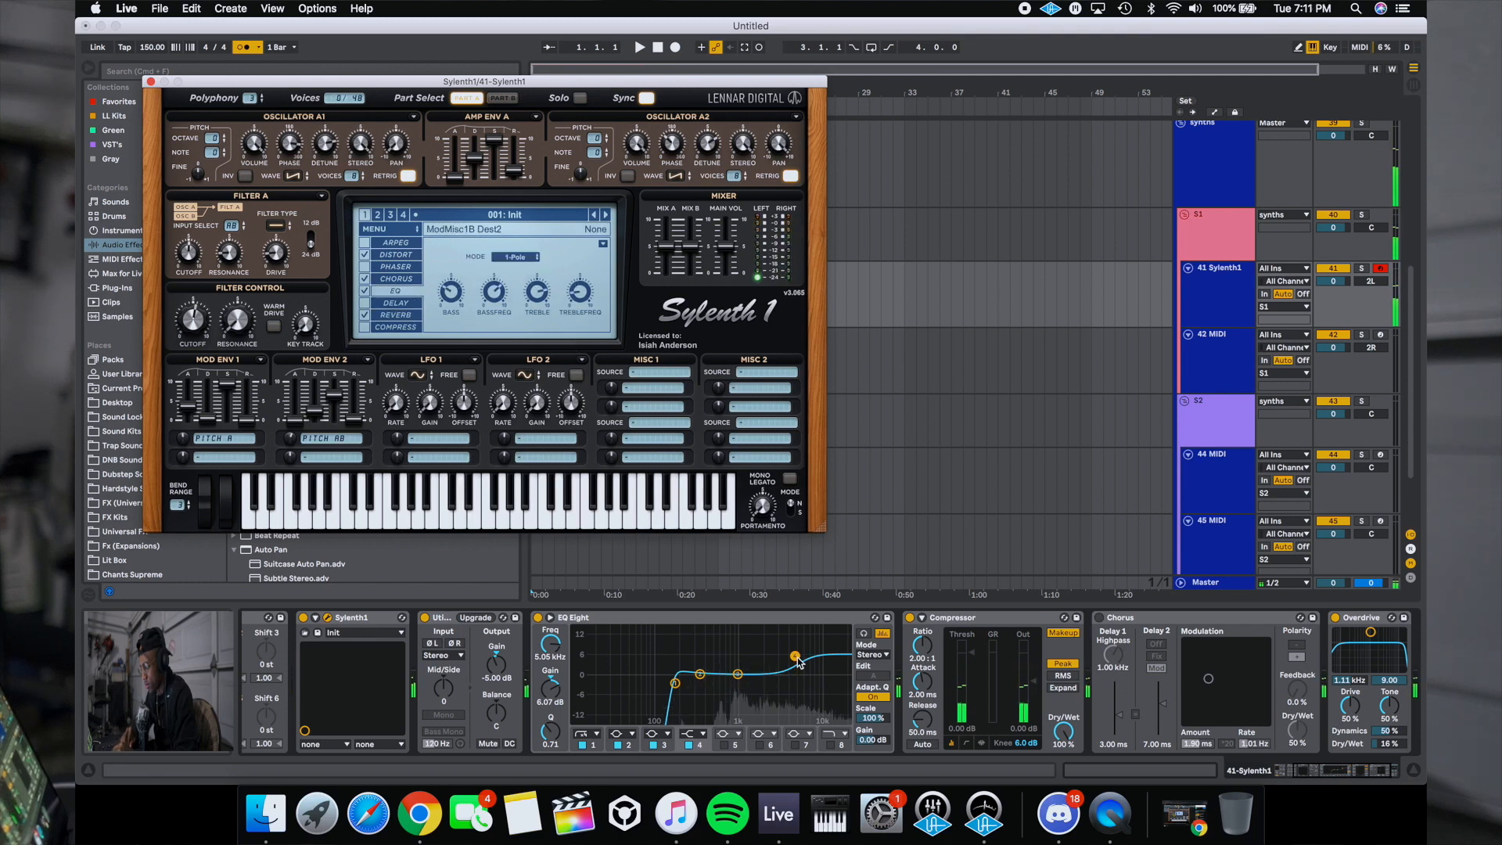
- In EQ Eight, boost the high band to 8.06 dB, dip band 2 to -3.60 dB at 758 Hz and slightly raise band 3
{"action": "left_click_drag", "start_coordinate": [798, 662], "coordinate": [796, 651]}
{"action": "left_click_drag", "start_coordinate": [702, 675], "coordinate": [728, 686]}
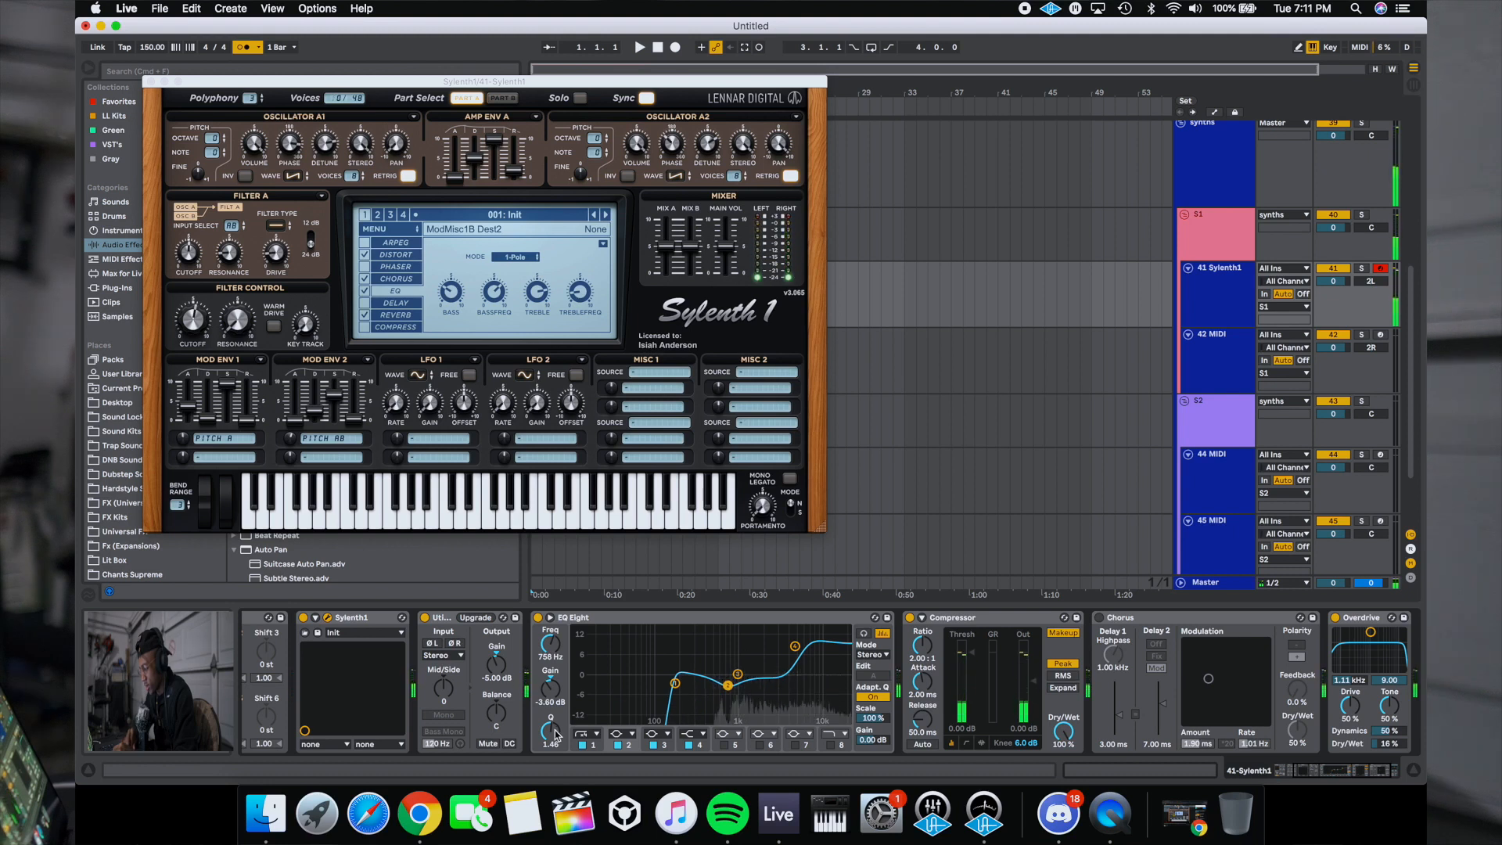
{"action": "left_click_drag", "start_coordinate": [737, 673], "coordinate": [795, 649]}
{"action": "scroll", "coordinate": [389, 618], "scroll_direction": "left", "scroll_amount": 5}
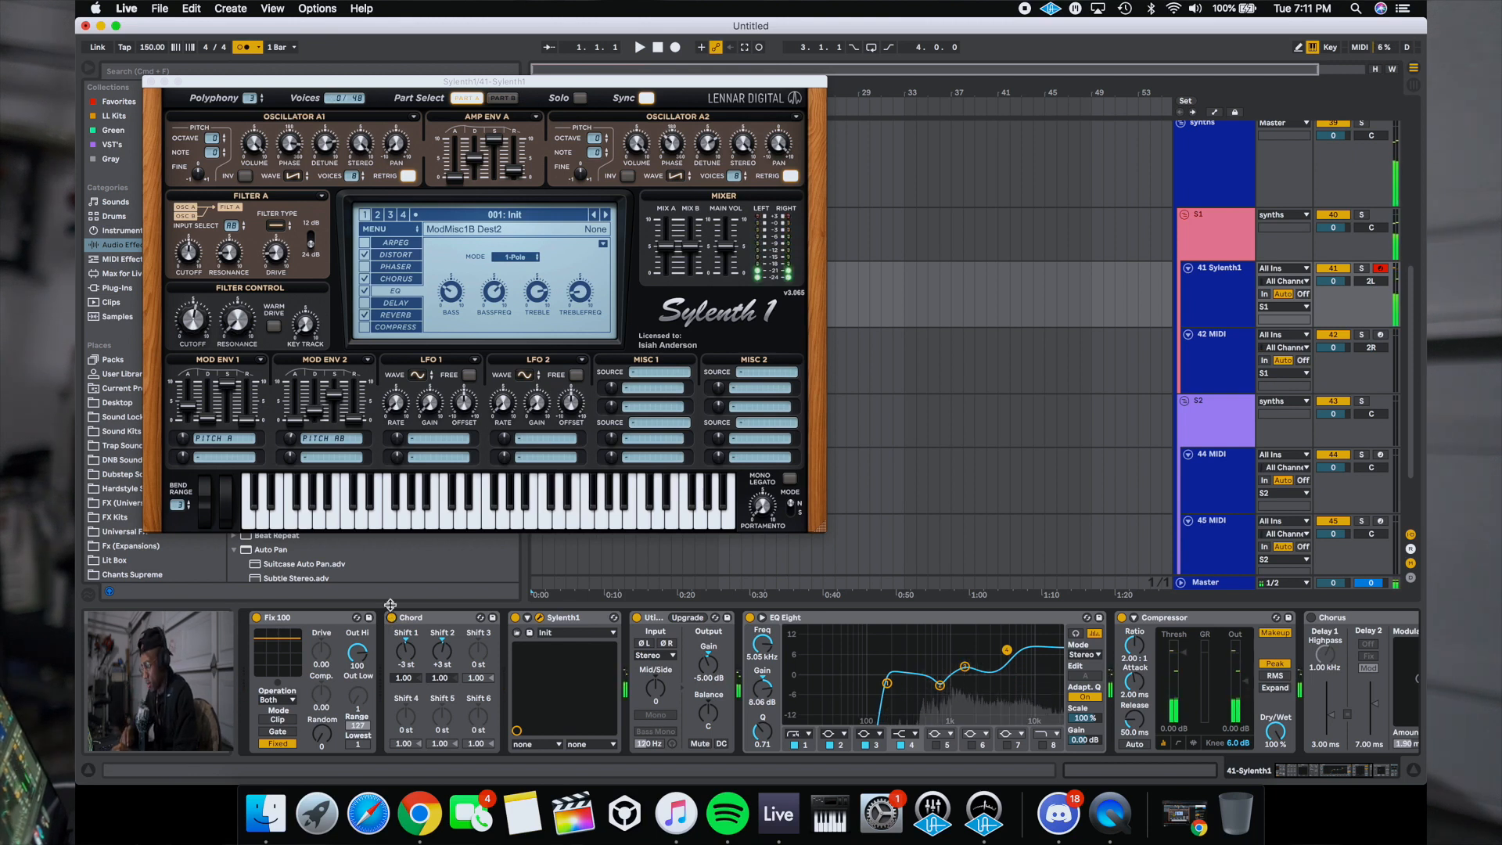
- Shift the computer MIDI keyboard up one octave and back down two octaves
{"action": "key", "text": "x"}
{"action": "key", "text": "z"}
{"action": "key", "text": "z"}
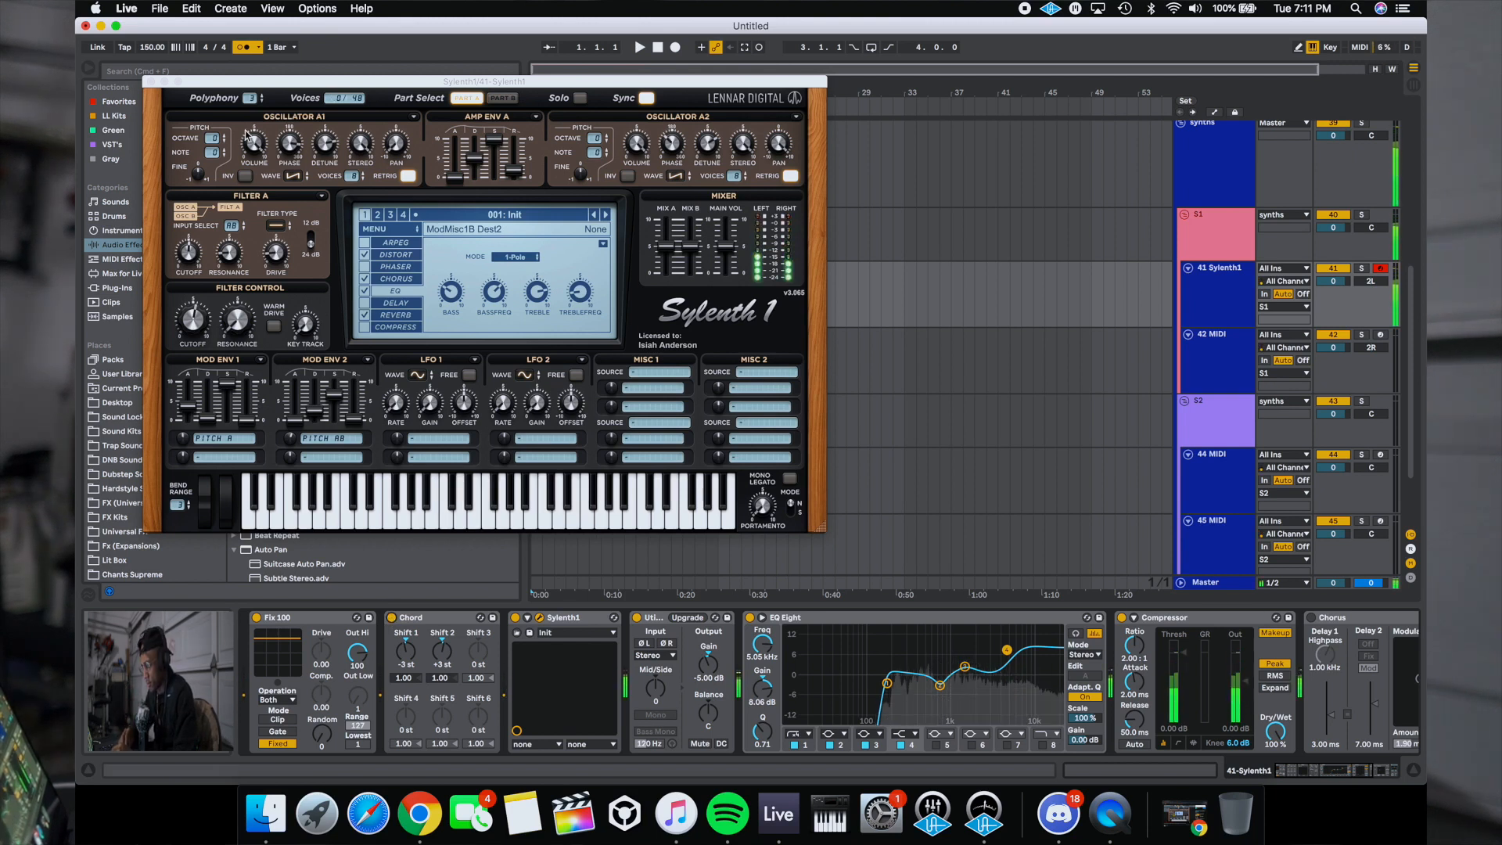
- Set the Filter A type to Lowpass and raise the cutoff in Filter Control
{"action": "left_click", "coordinate": [279, 225]}
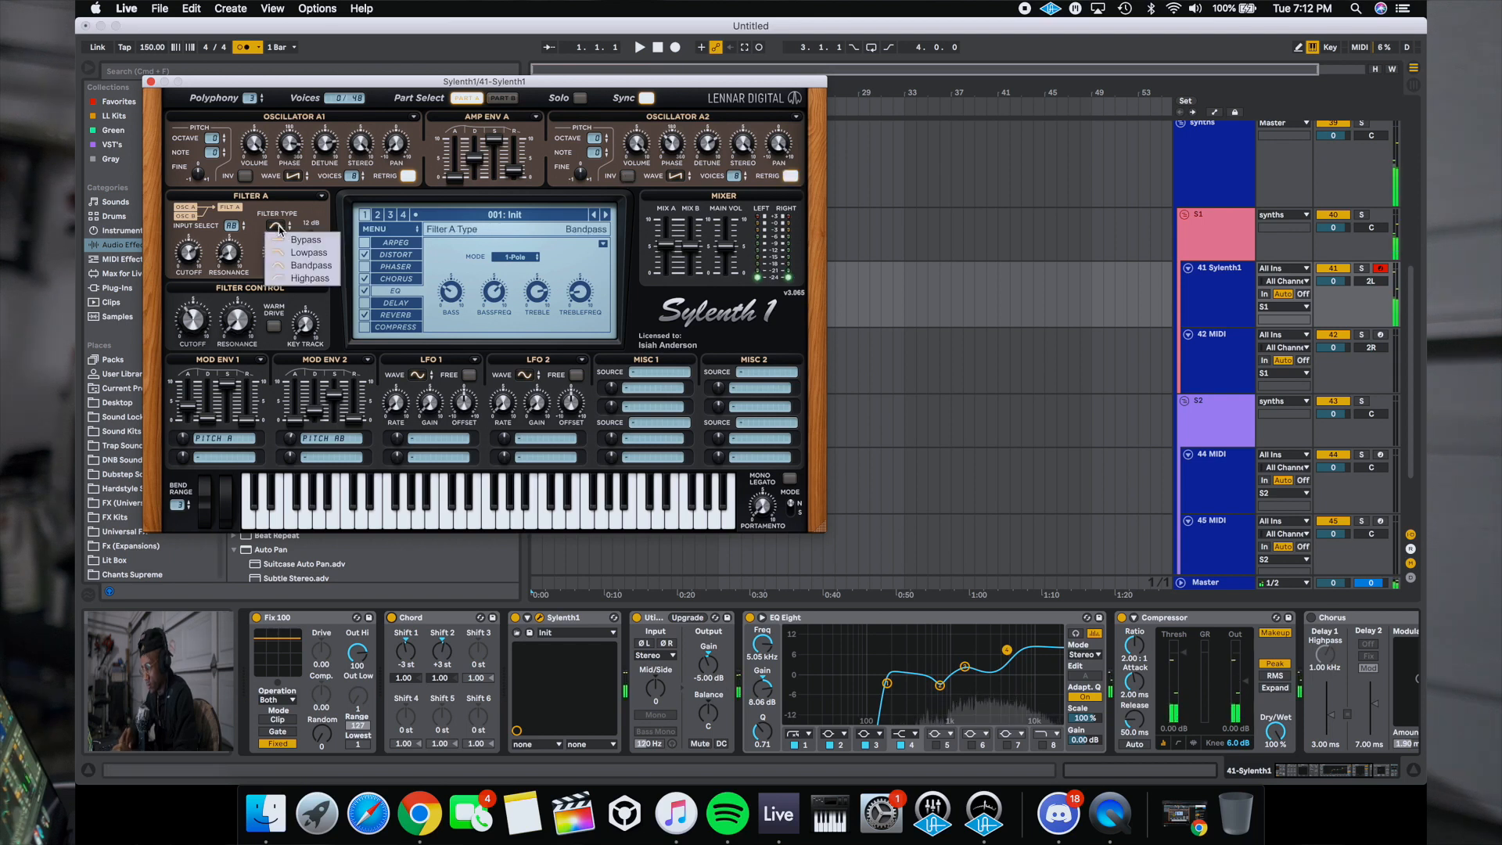
{"action": "left_click", "coordinate": [286, 255]}
{"action": "left_click_drag", "start_coordinate": [205, 317], "coordinate": [179, 217]}
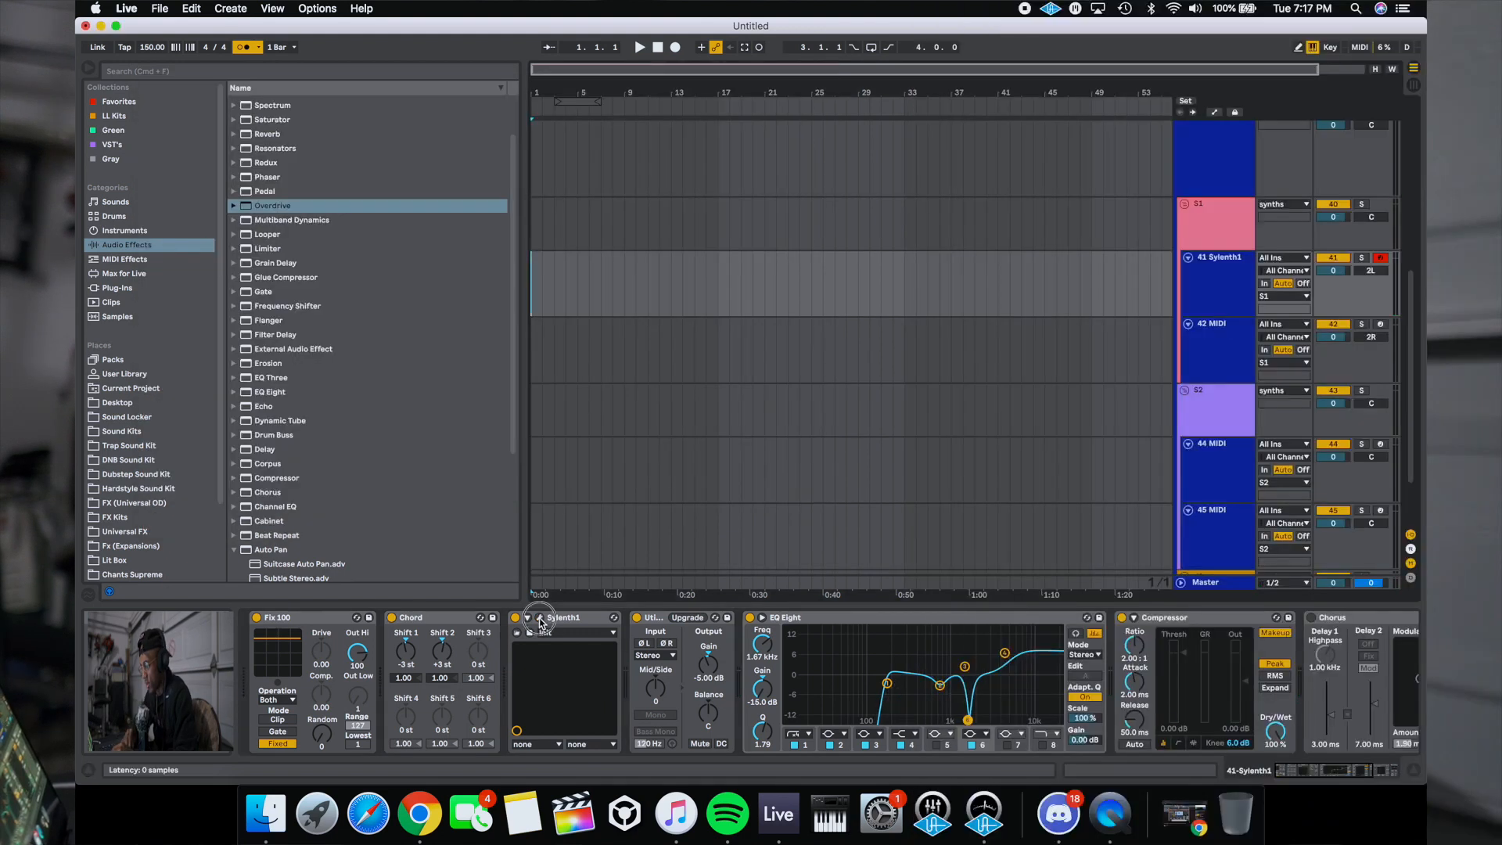
- Reopen the Sylenth1 window on Part A and examine the waveform options of oscillator A1
{"action": "left_click", "coordinate": [539, 620]}
{"action": "left_click", "coordinate": [466, 99]}
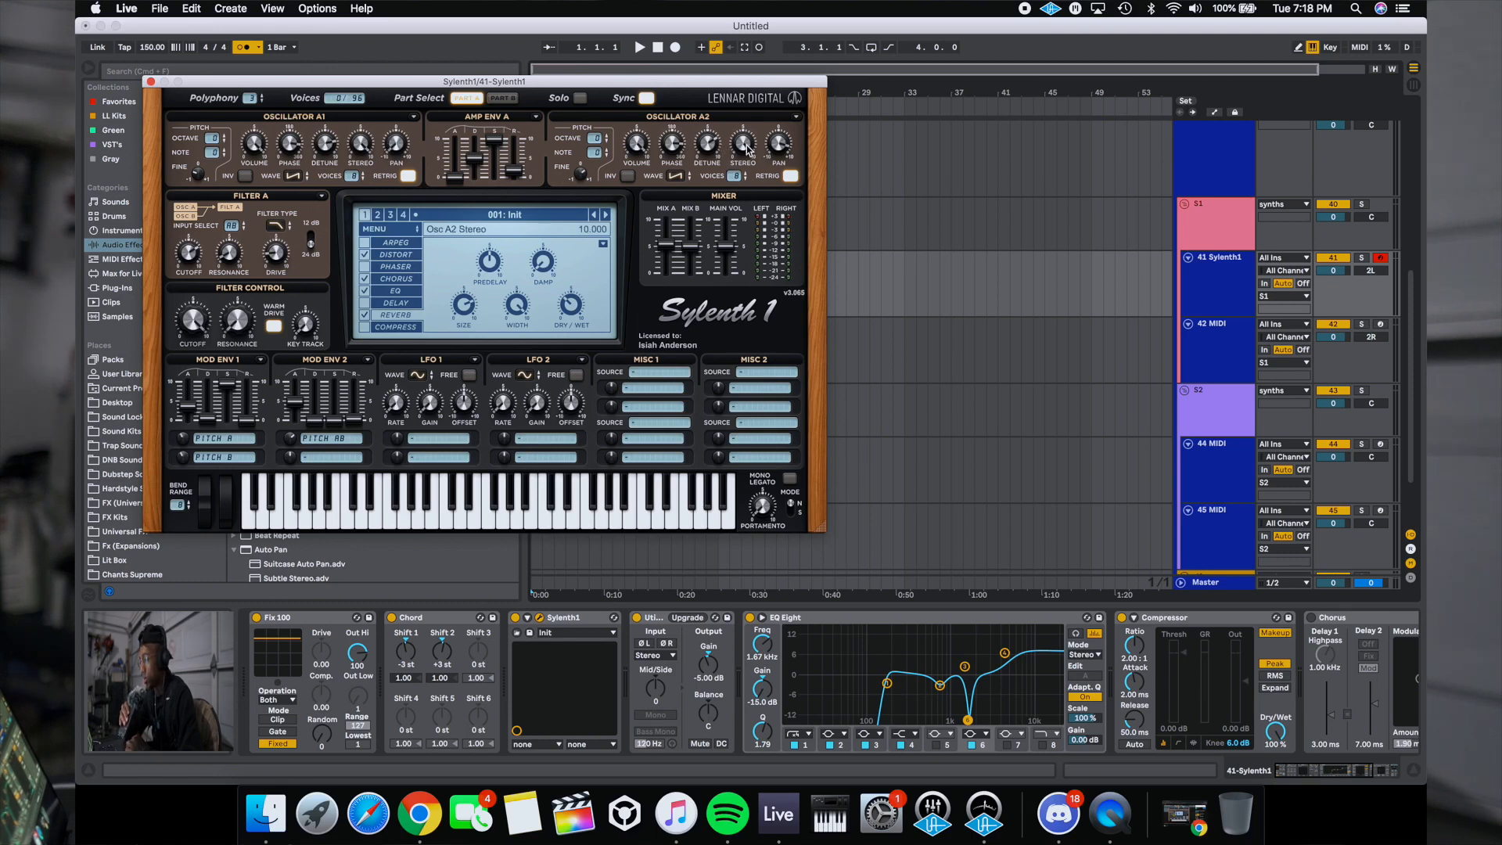
{"action": "left_click", "coordinate": [294, 176]}
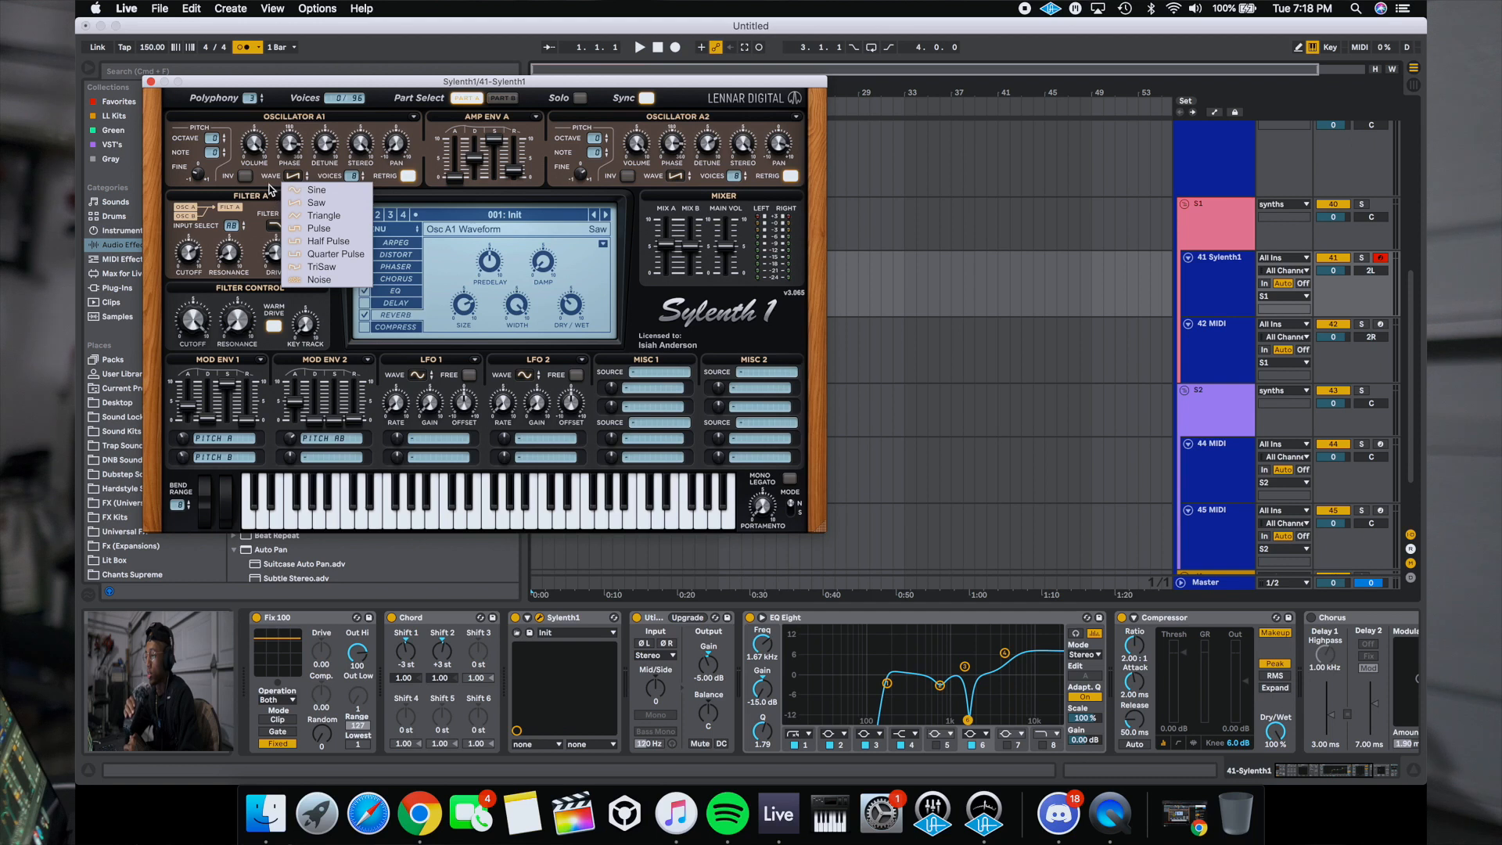
{"action": "left_click", "coordinate": [269, 188]}
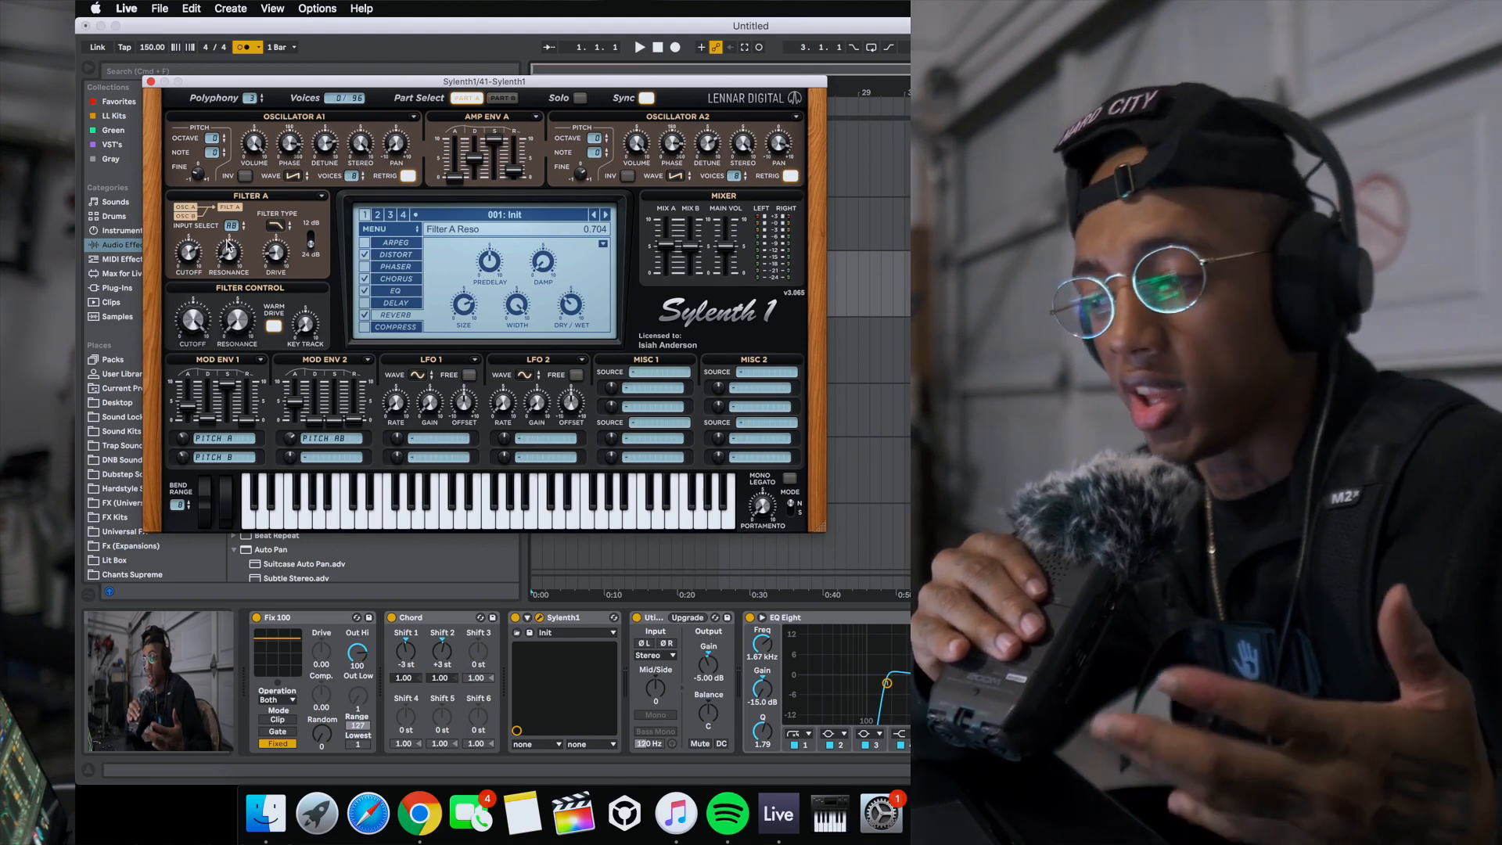
- Review the settings of Sylenth1's Distortion, Chorus and Reverb effects
{"action": "left_click", "coordinate": [394, 256]}
{"action": "mouse_move", "coordinate": [538, 293]}
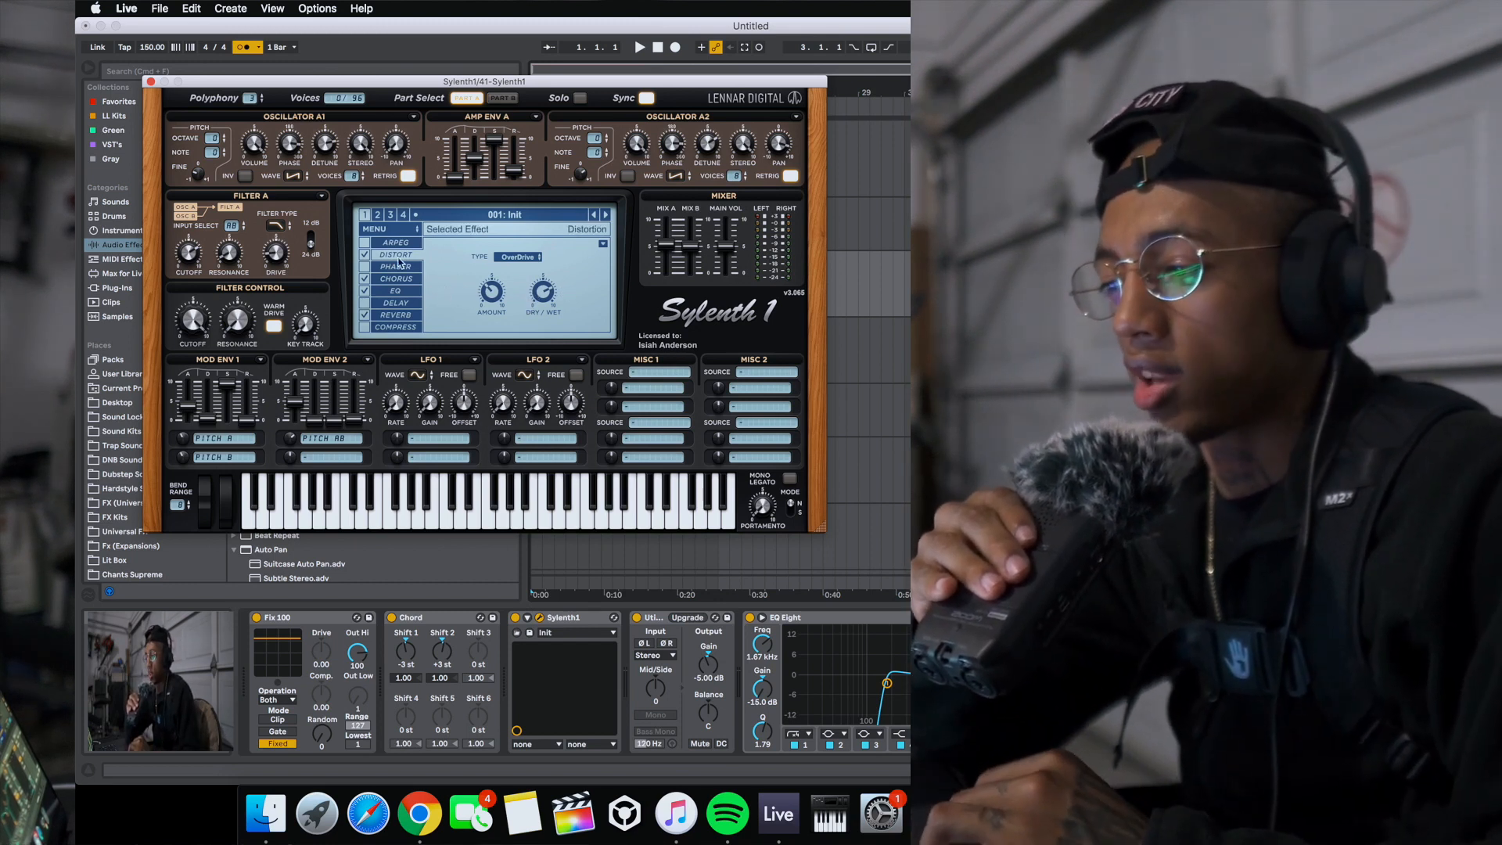
{"action": "left_click", "coordinate": [391, 279]}
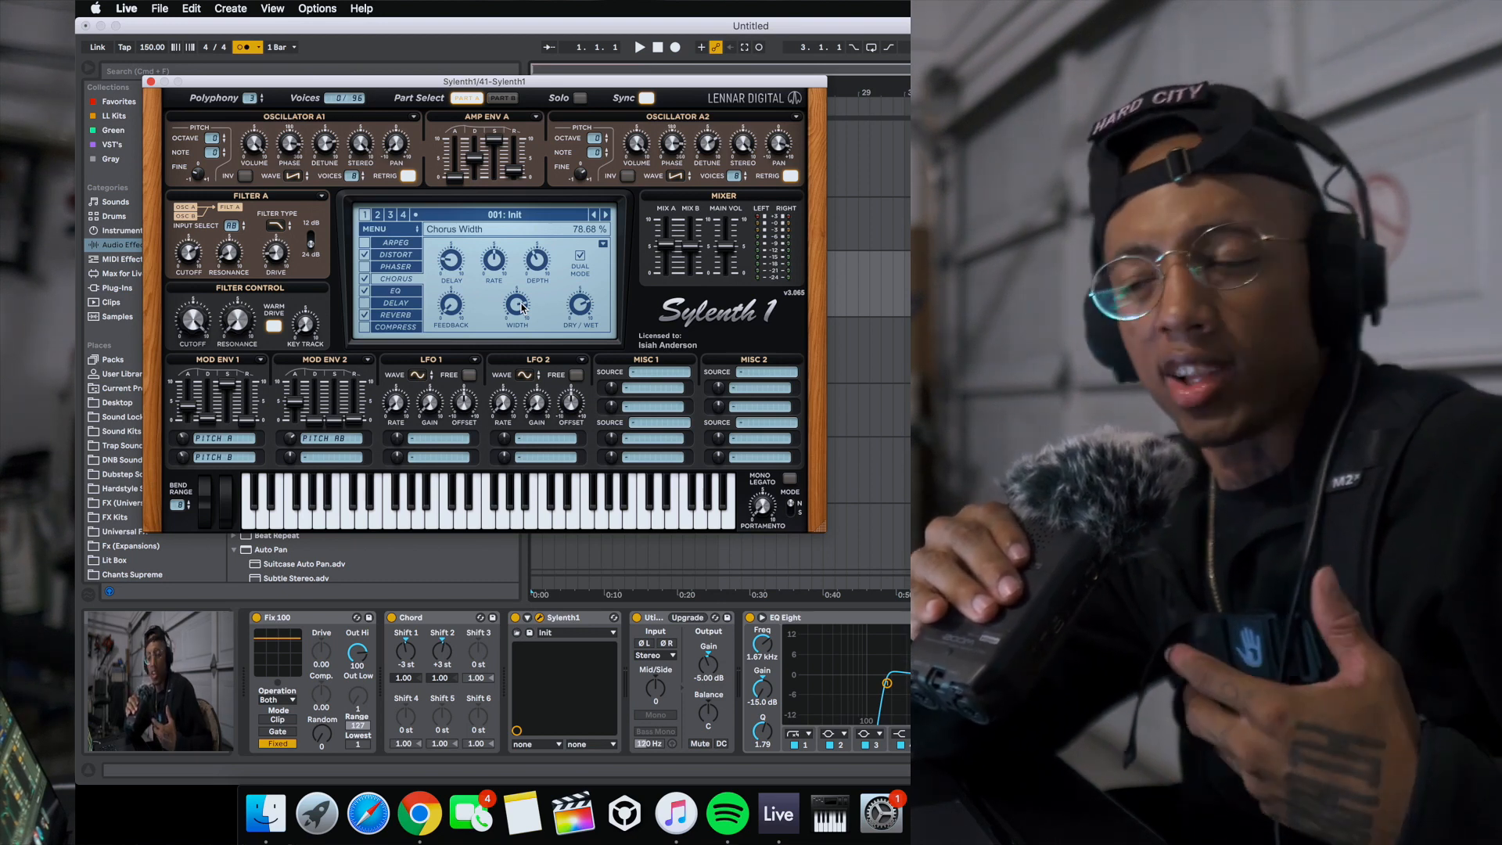
{"action": "left_click", "coordinate": [412, 316]}
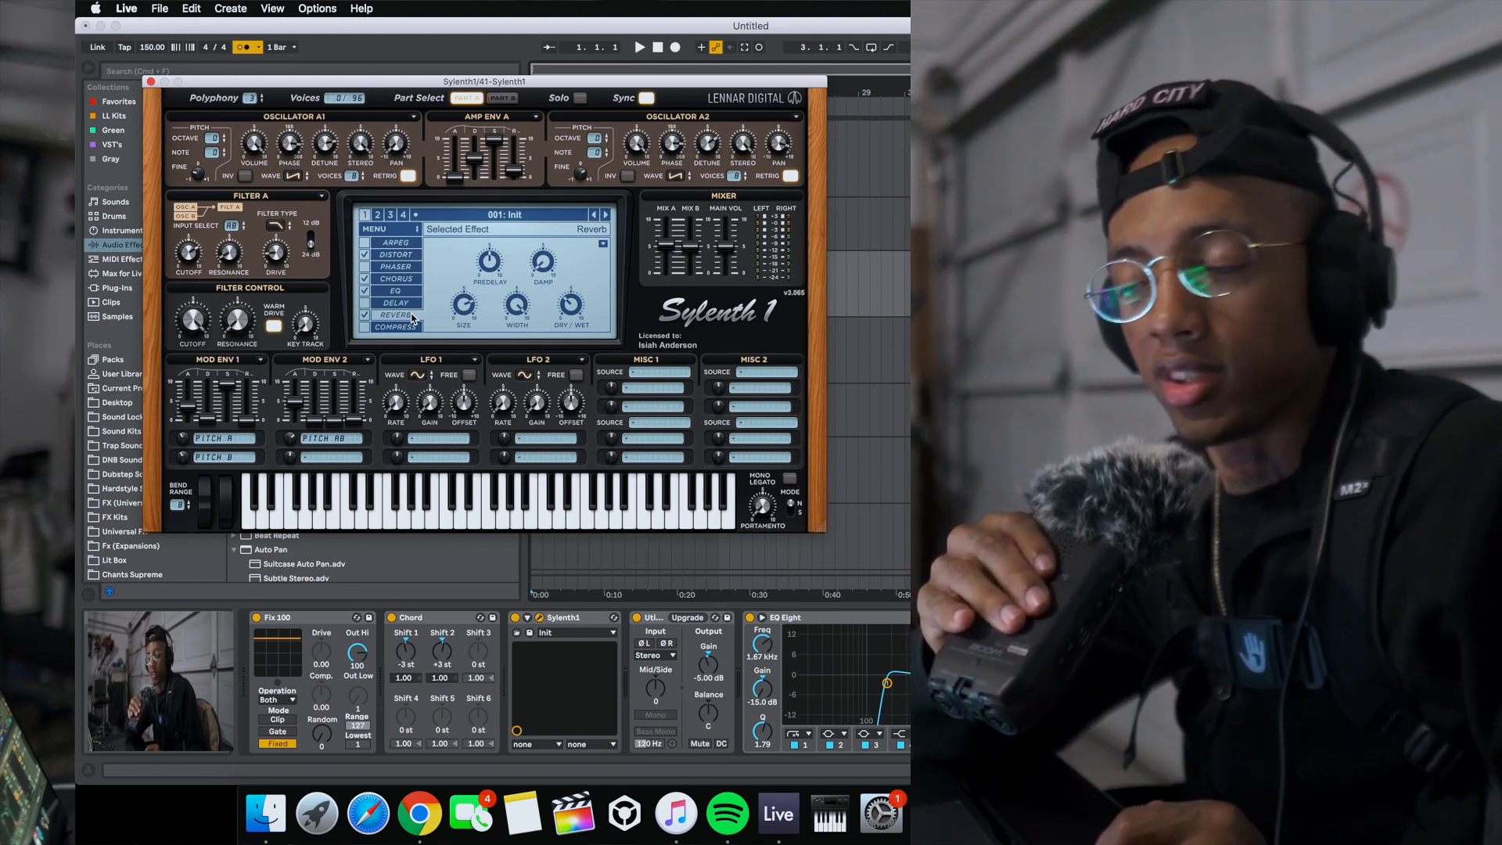
- Compare the oscillator, envelope and filter settings of Part A and Part B
{"action": "left_click", "coordinate": [503, 98]}
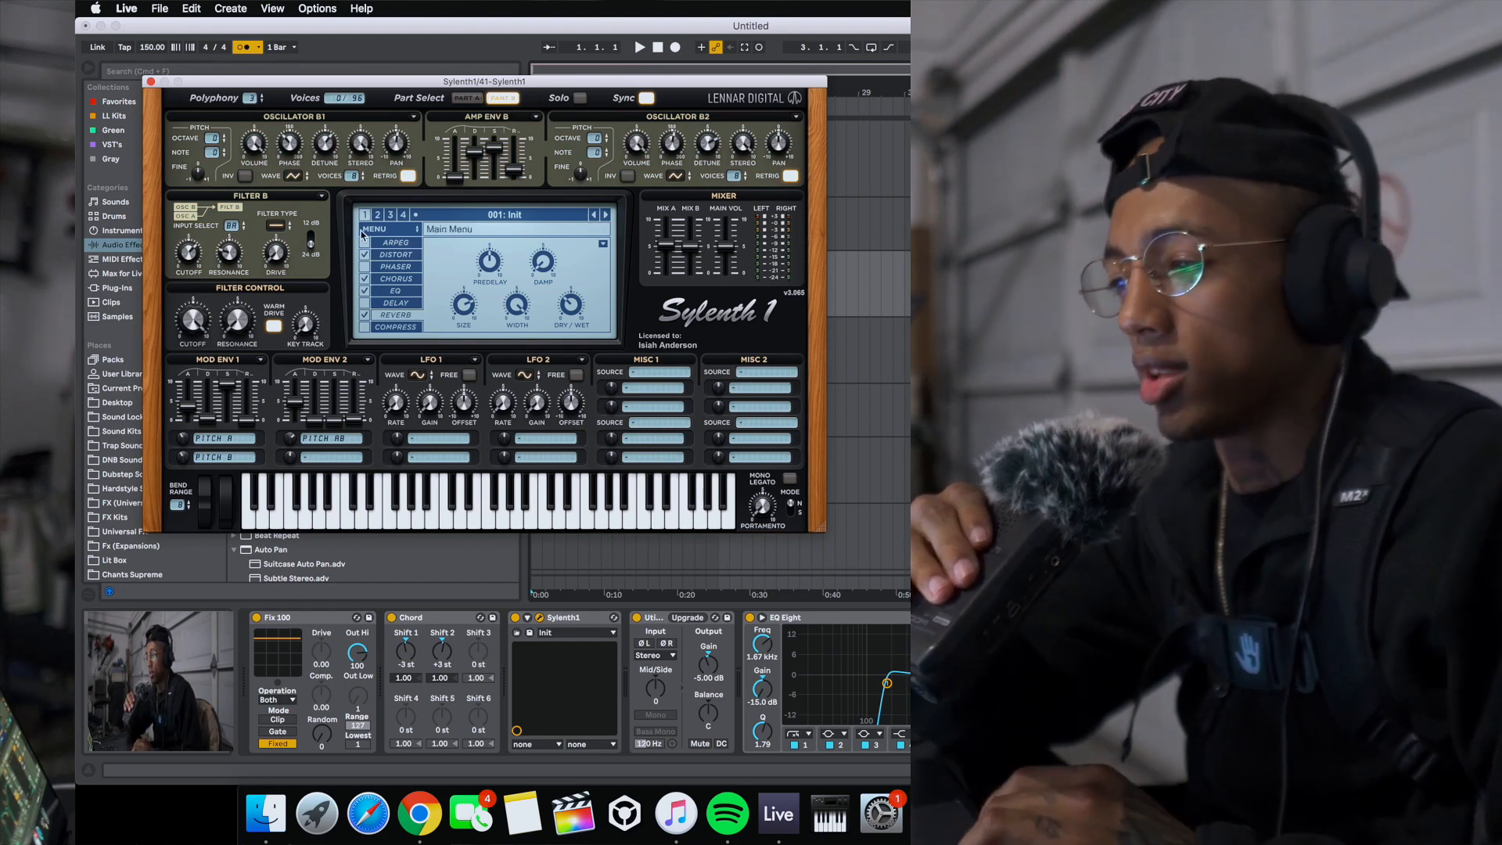
{"action": "left_click", "coordinate": [466, 98]}
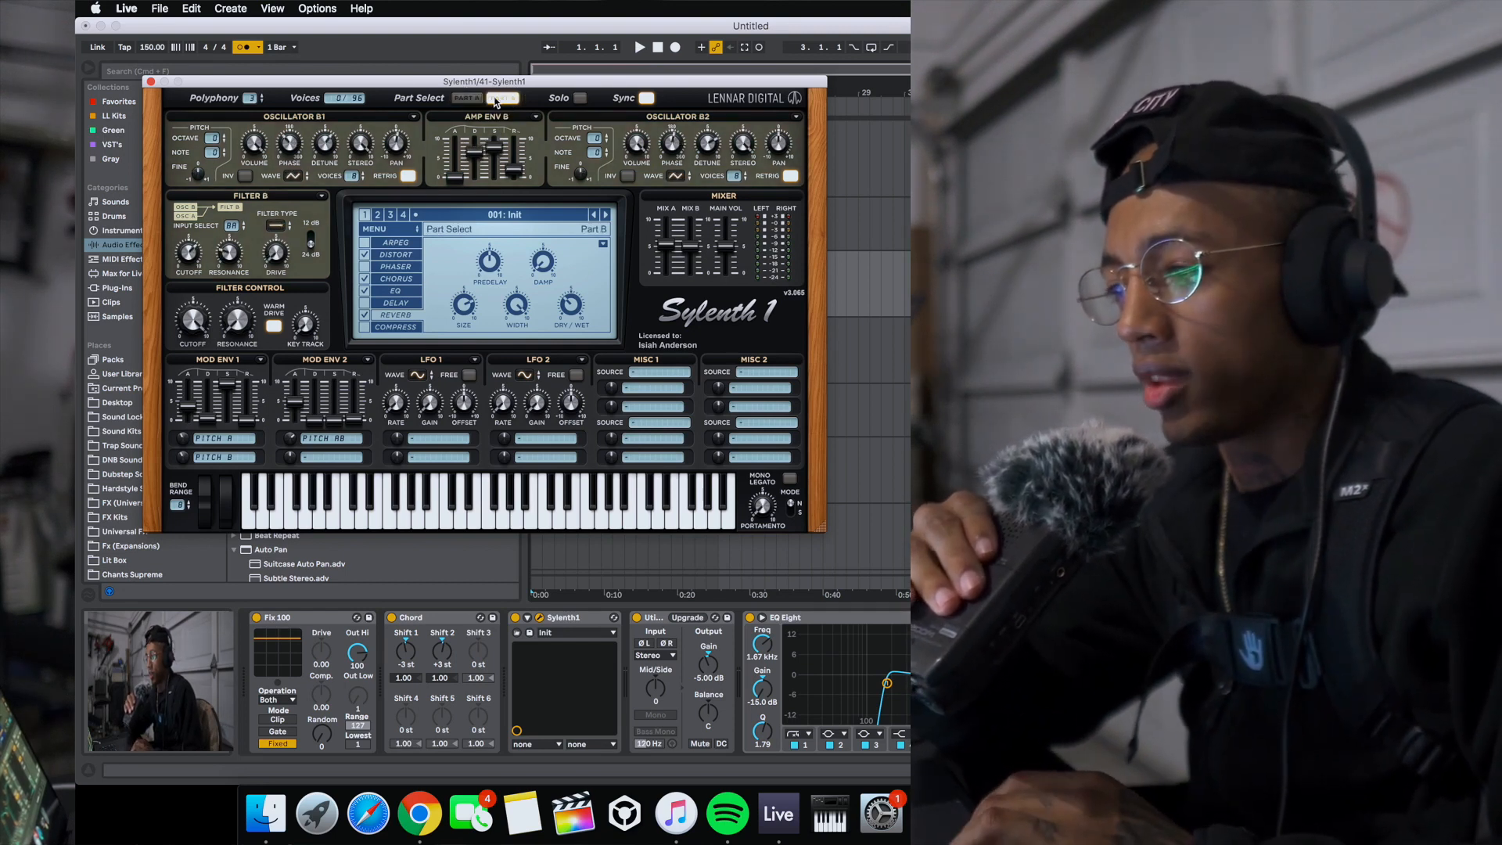
{"action": "left_click", "coordinate": [502, 98]}
{"action": "left_click", "coordinate": [467, 97]}
{"action": "left_click", "coordinate": [502, 98]}
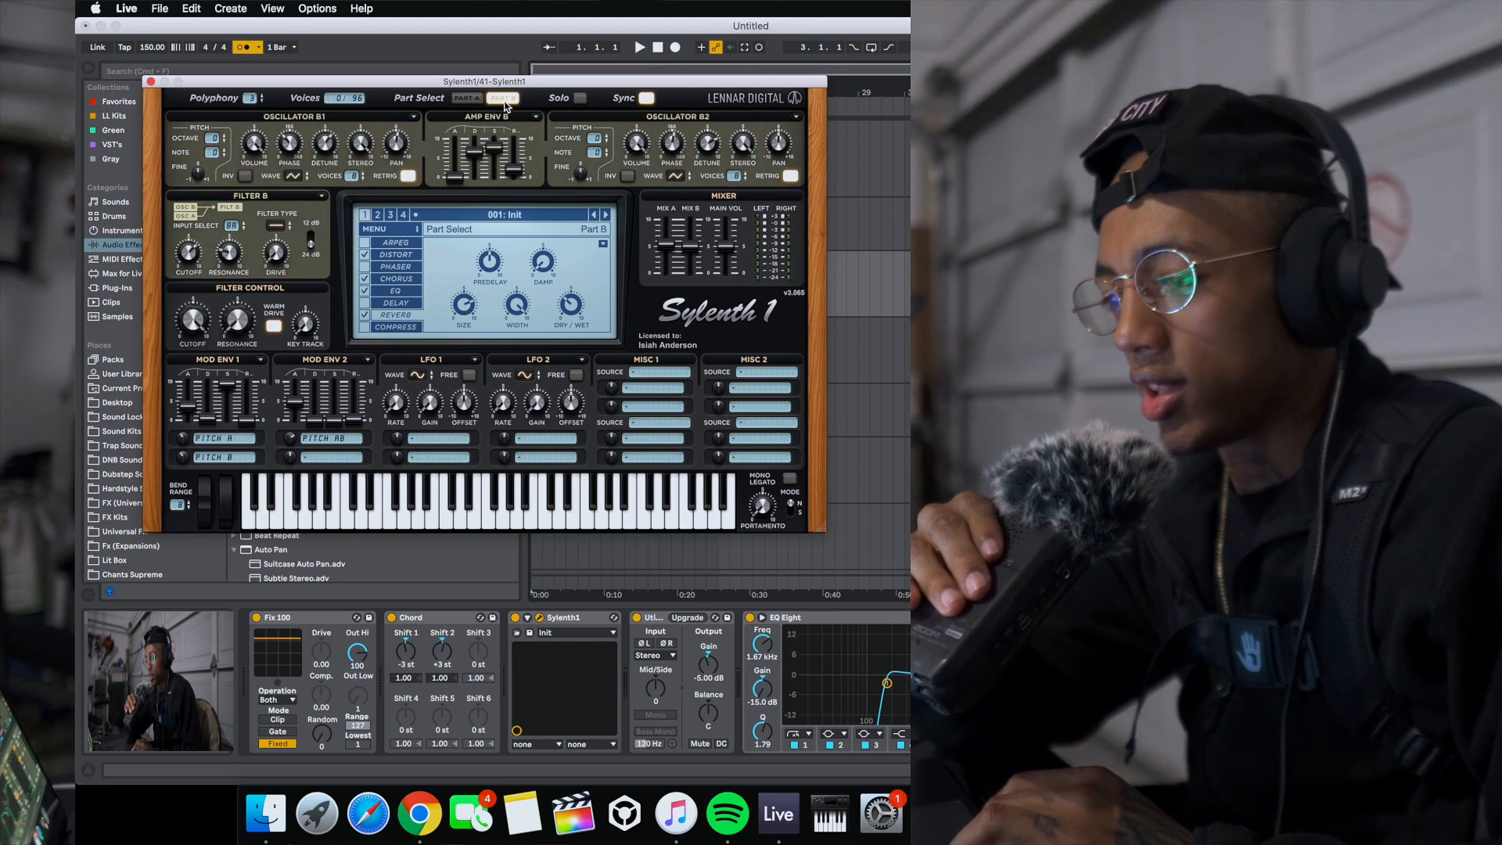
{"action": "left_click", "coordinate": [467, 98]}
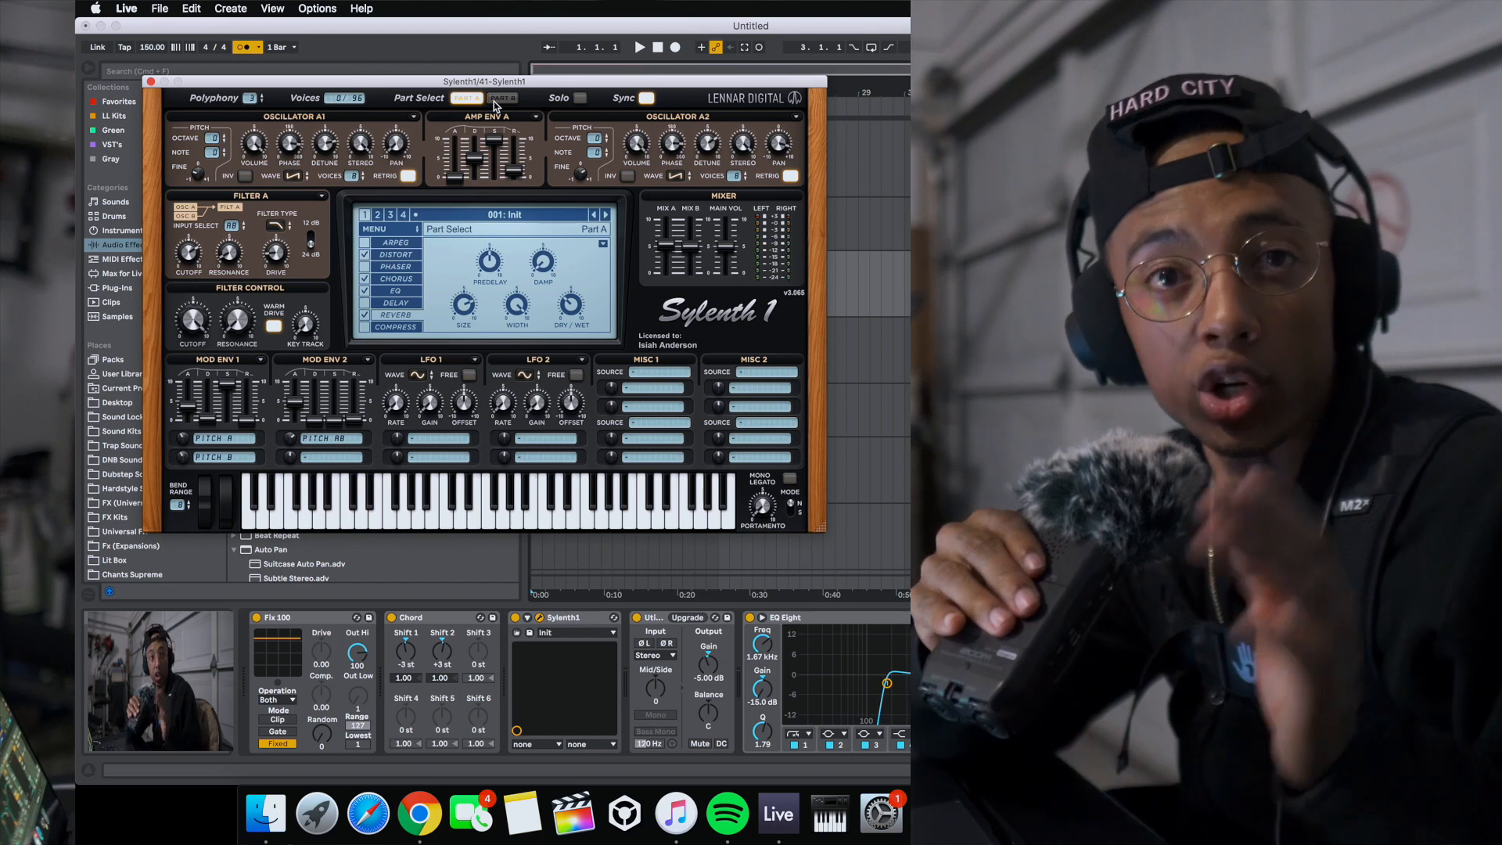
- Show Part B and examine the options for Mod Env 1's first destination
{"action": "left_click", "coordinate": [498, 99]}
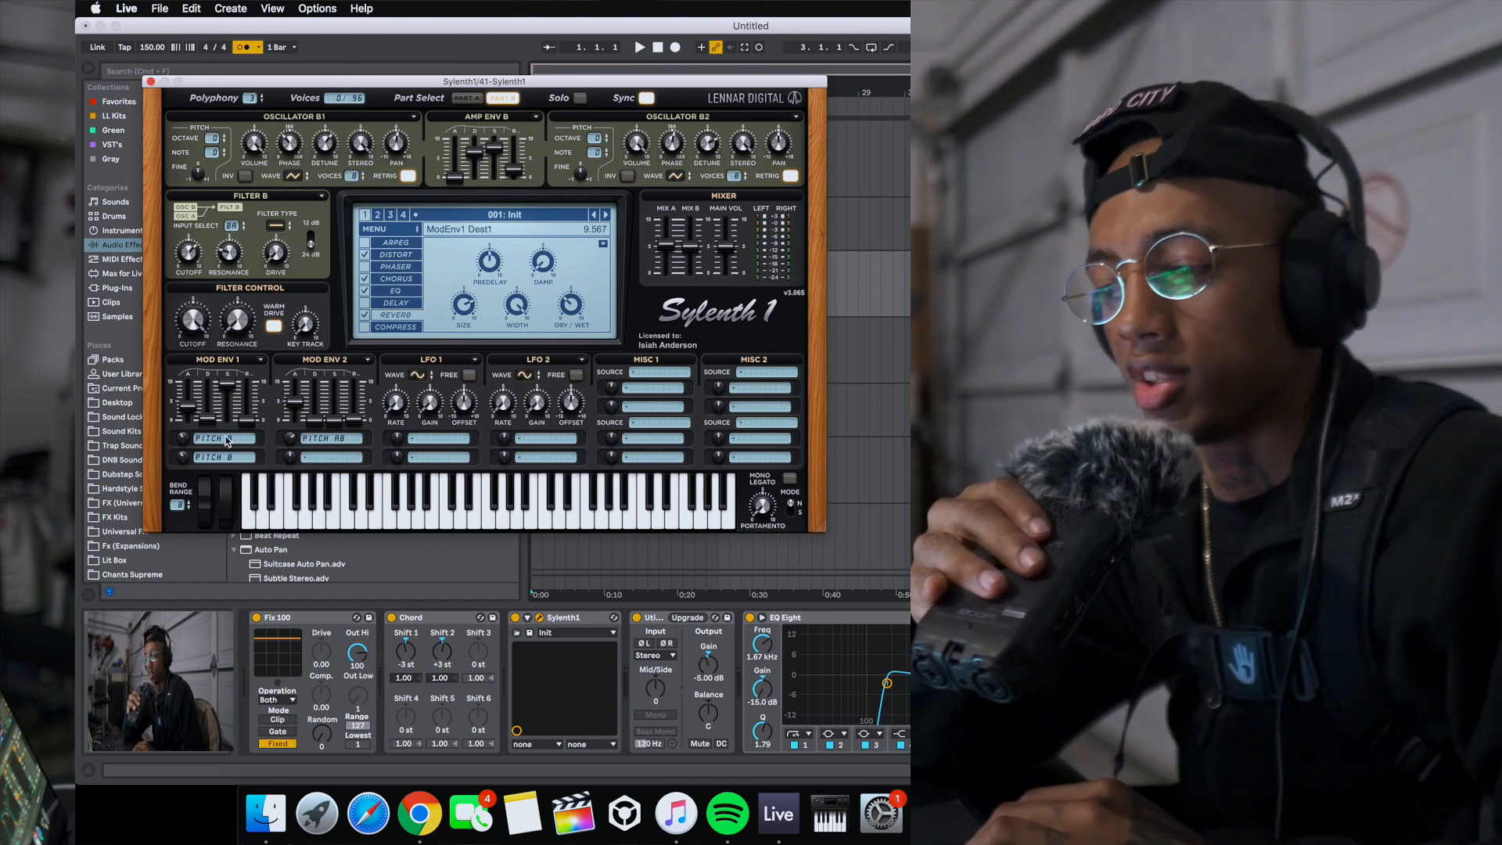
{"action": "left_click", "coordinate": [224, 439]}
{"action": "left_click", "coordinate": [197, 389]}
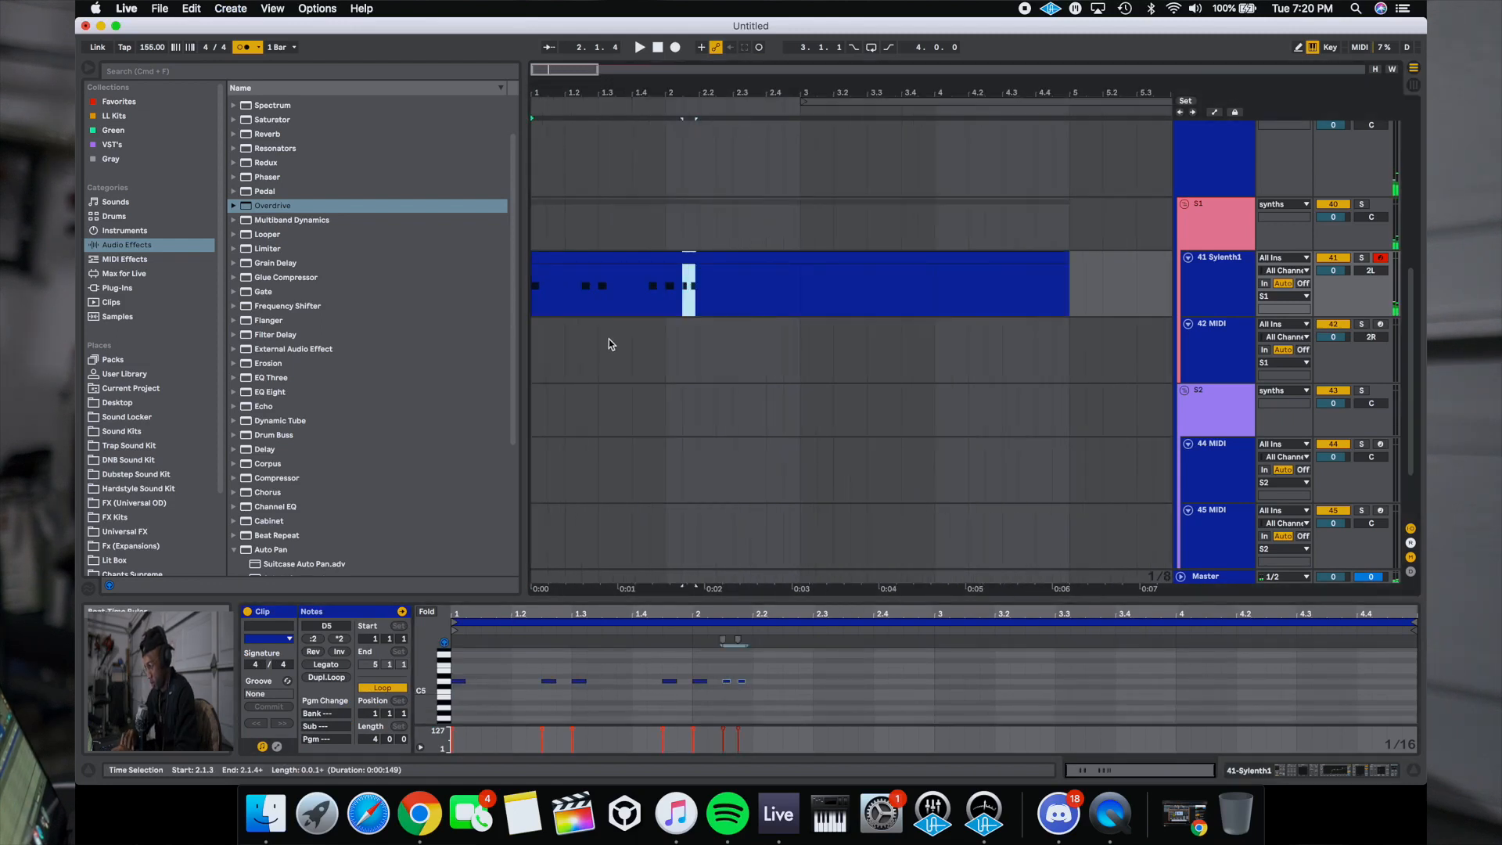
- Complete the note pattern over the first two bars of the Sylenth1 clip and play it back
{"action": "left_click", "coordinate": [630, 296]}
{"action": "key", "text": "space"}
{"action": "left_click", "coordinate": [666, 297]}
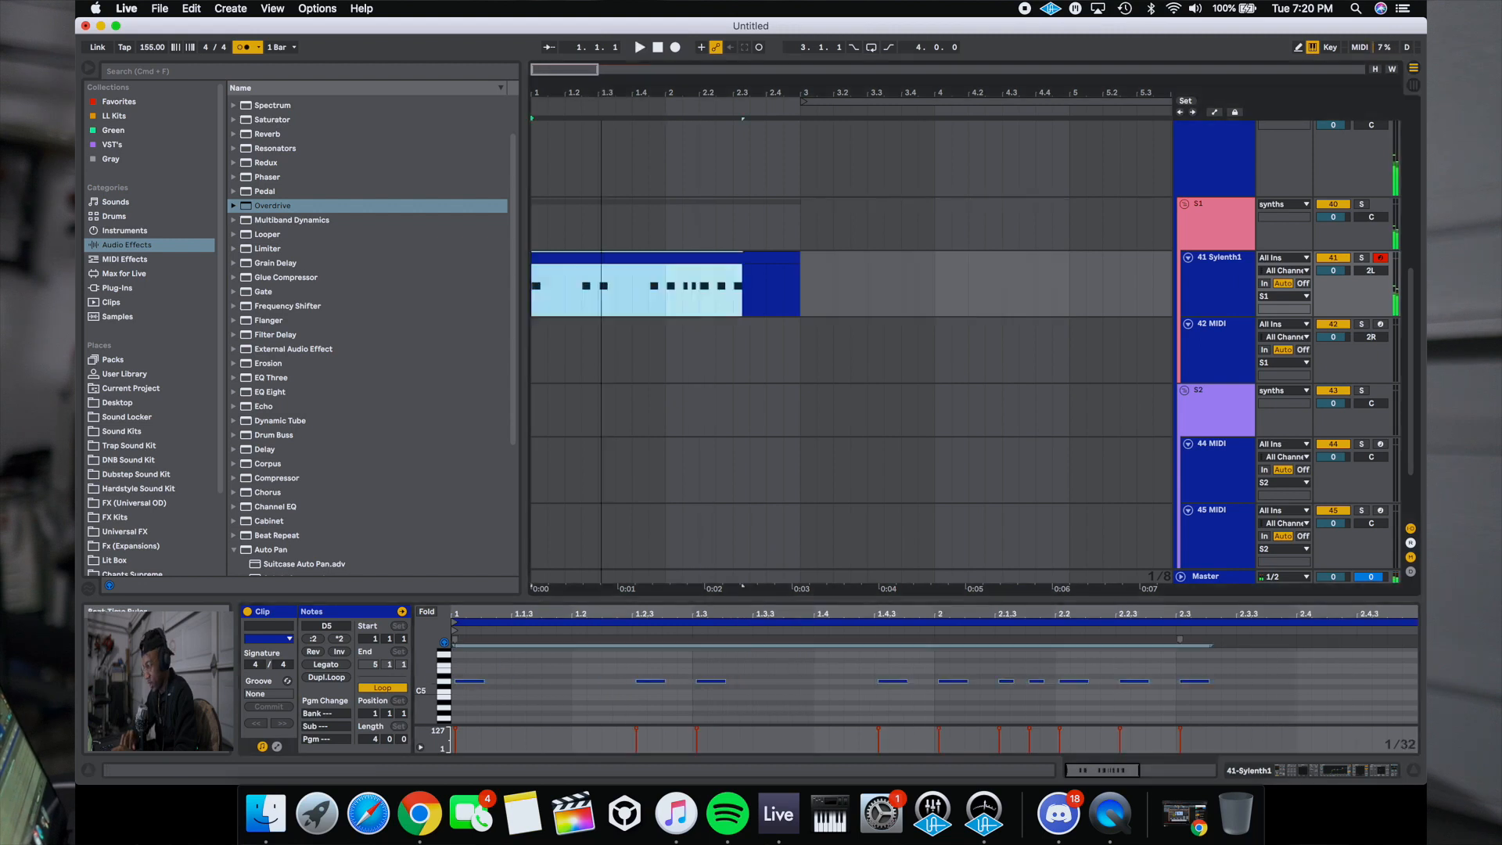
- Add Auto Filter to the Sylenth1 track and set its low-pass frequency to 2.28 kHz during playback
{"action": "key", "text": "minus"}
{"action": "scroll", "coordinate": [358, 463], "scroll_direction": "down", "scroll_amount": 5}
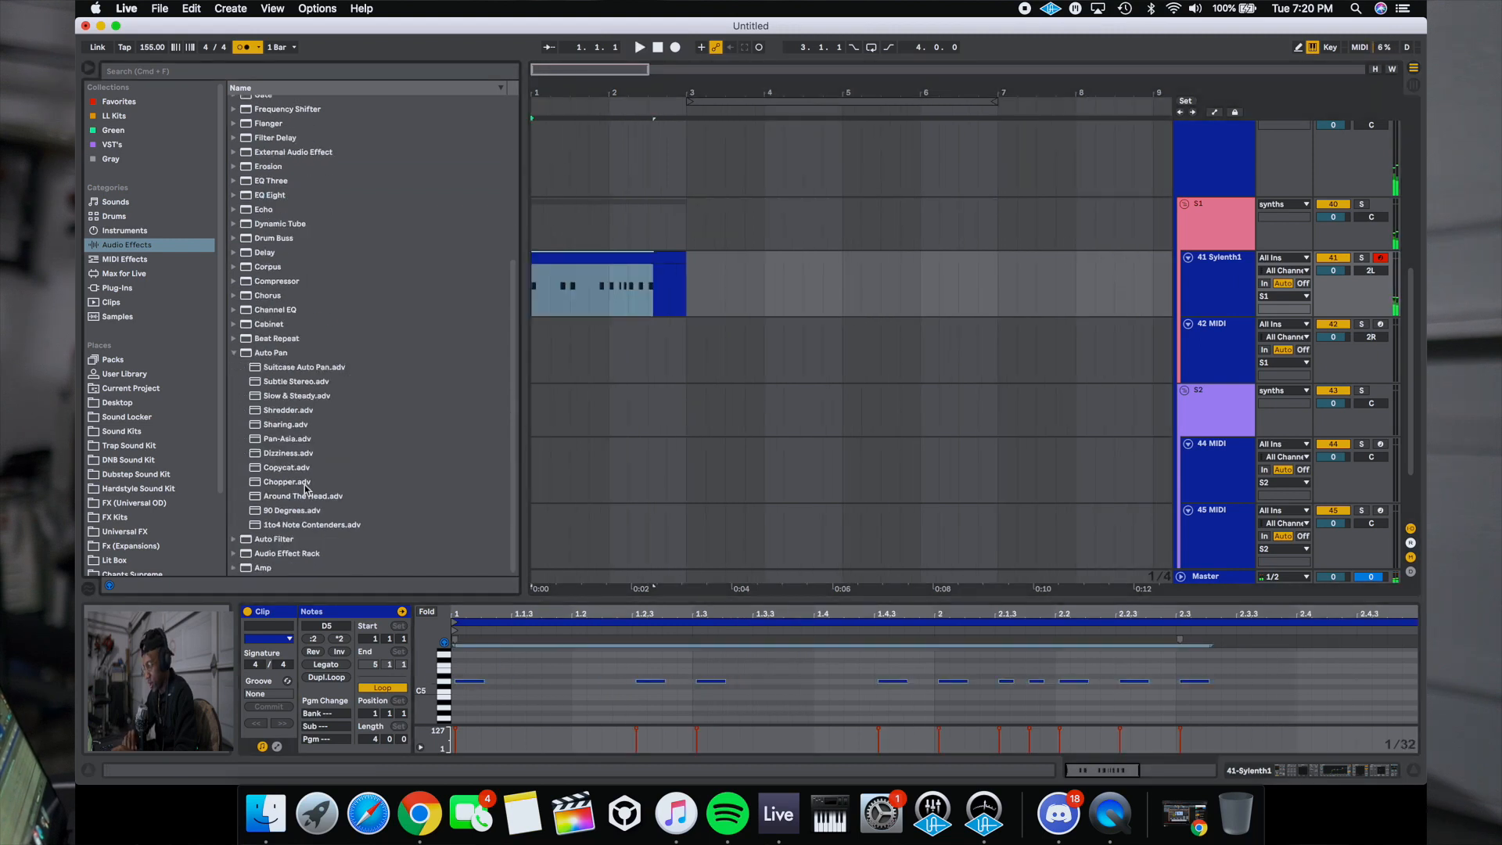
{"action": "left_click_drag", "start_coordinate": [279, 540], "coordinate": [618, 270]}
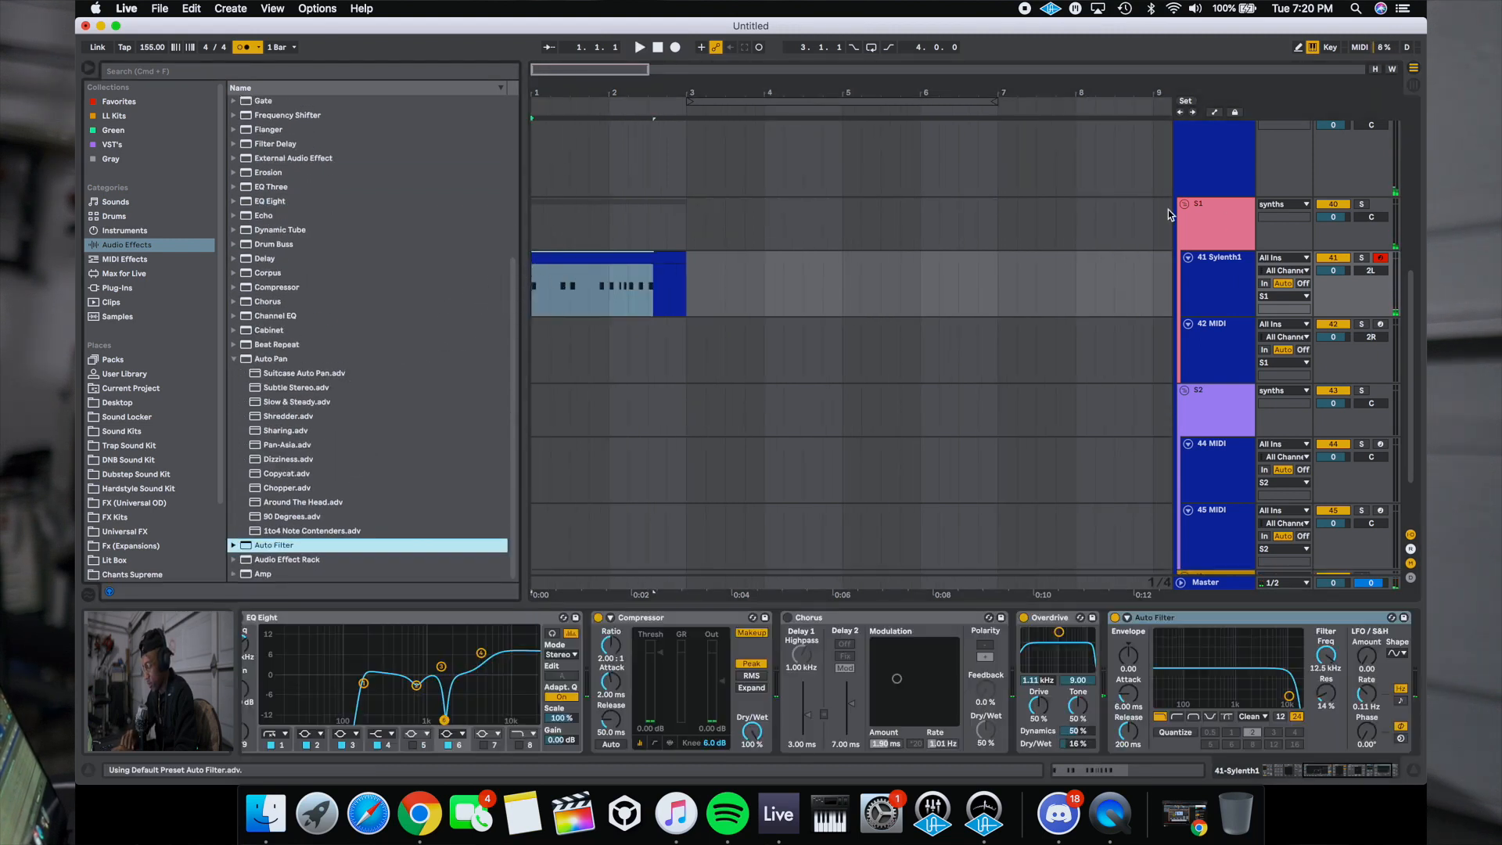
{"action": "key", "text": "space"}
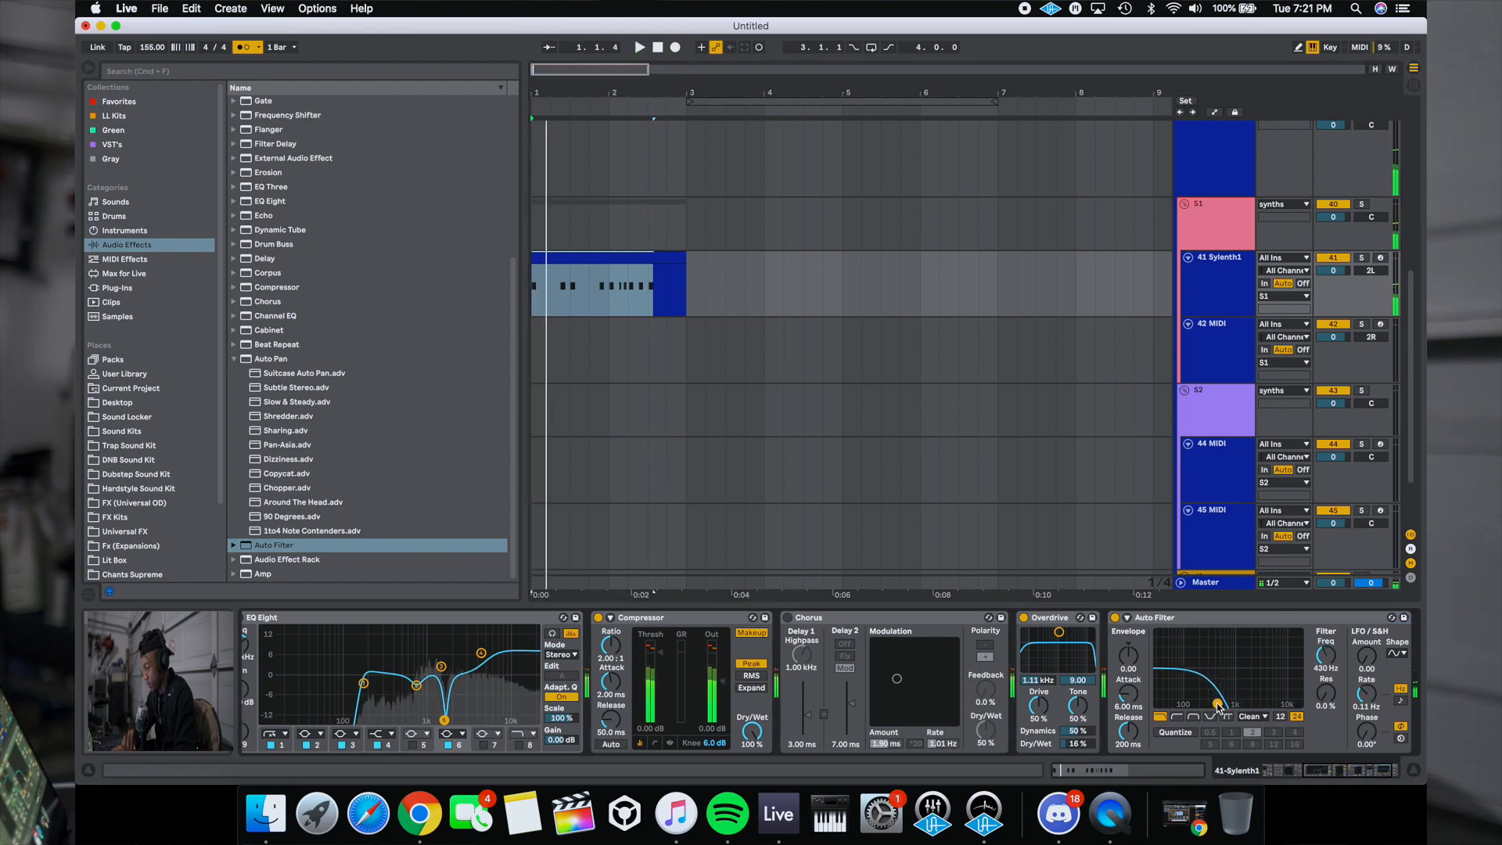
{"action": "key", "text": "space"}
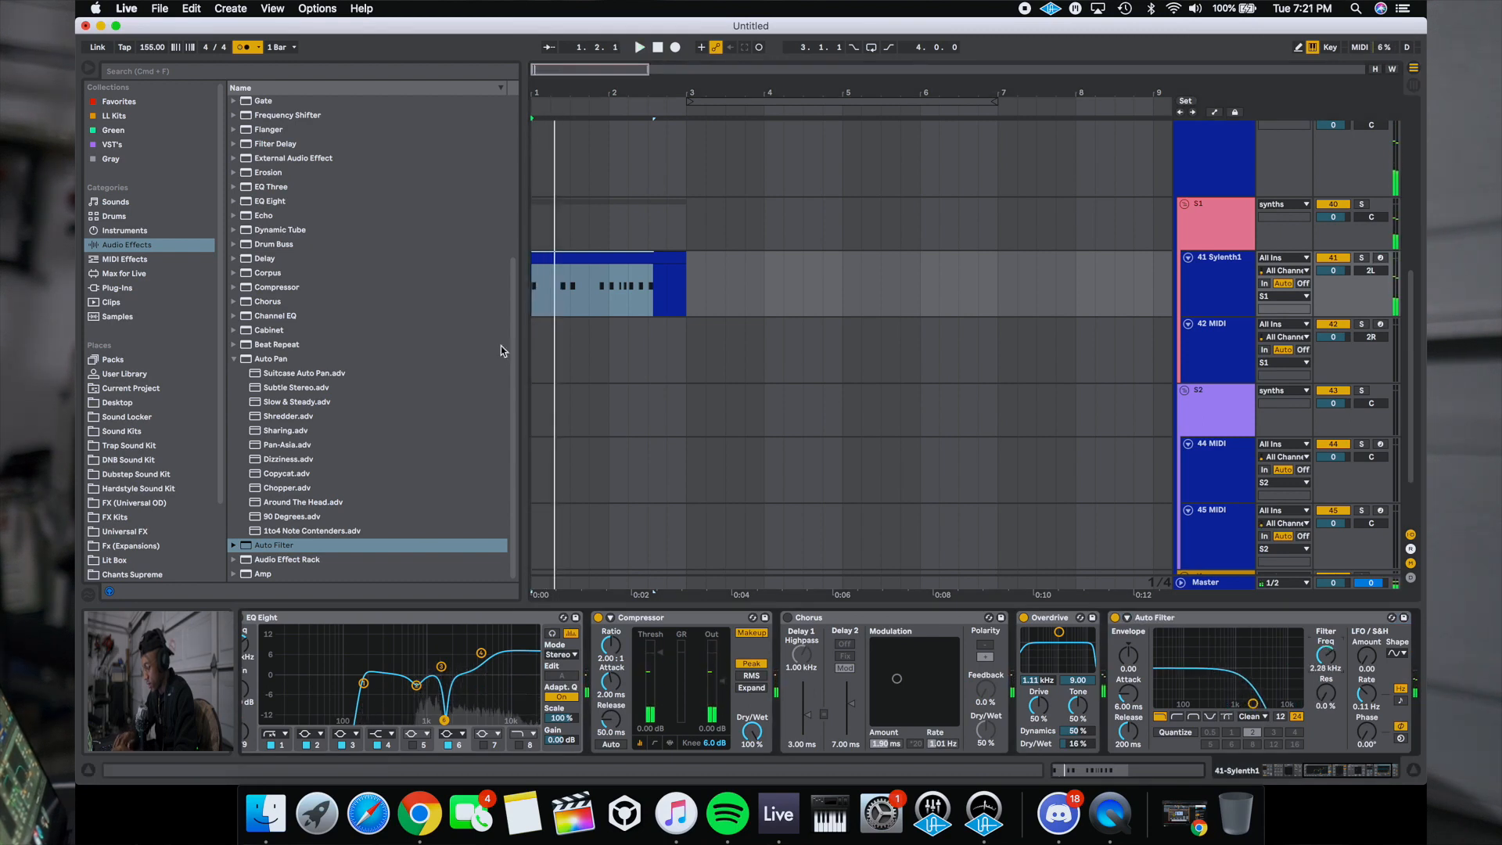
- Automate the Auto Filter frequency to rise from 2.28 kHz to about 19.9 kHz across the two-bar Sylenth1 clip
{"action": "left_click", "coordinate": [540, 260]}
{"action": "key", "text": "a"}
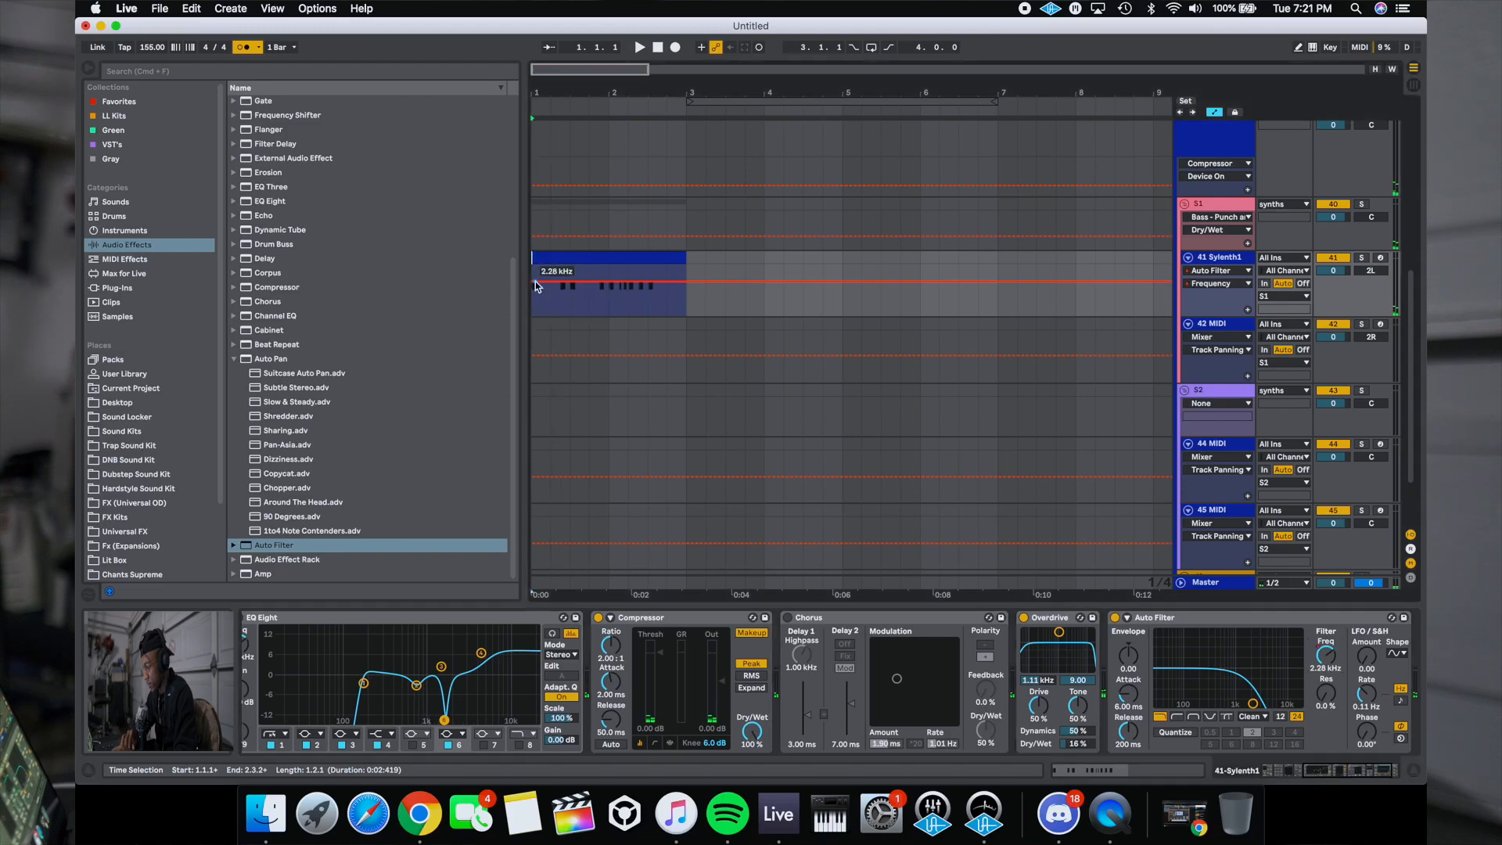
{"action": "key", "text": "space"}
{"action": "left_click_drag", "start_coordinate": [587, 283], "coordinate": [686, 266]}
{"action": "key", "text": "space"}
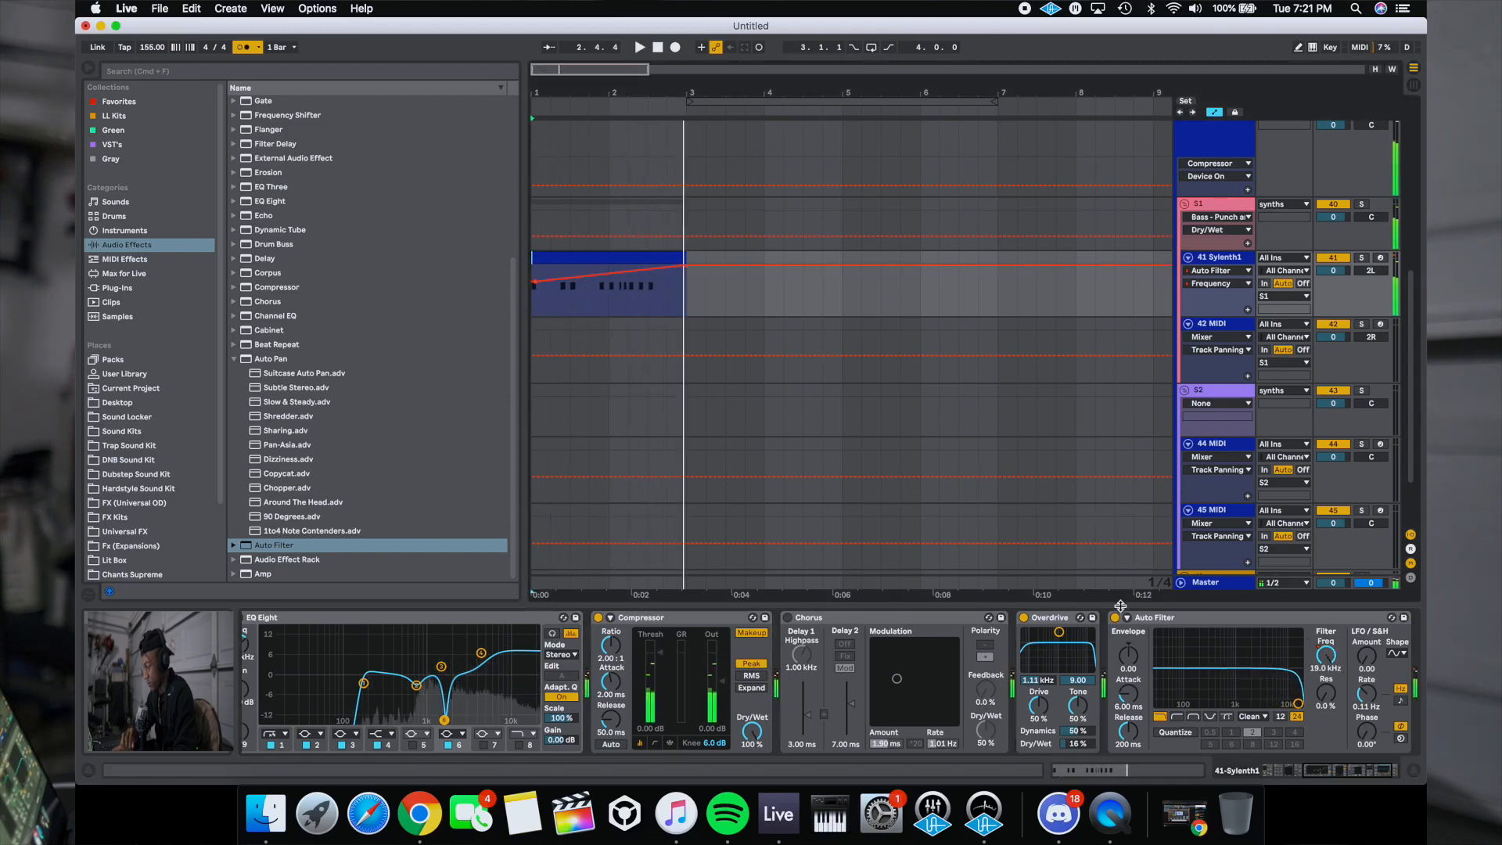
{"action": "key", "text": "a"}
- Unfold the fx group and place a Cymatics reverse effect sample at the start of its first audio track
{"action": "scroll", "coordinate": [1133, 217], "scroll_direction": "up", "scroll_amount": 5}
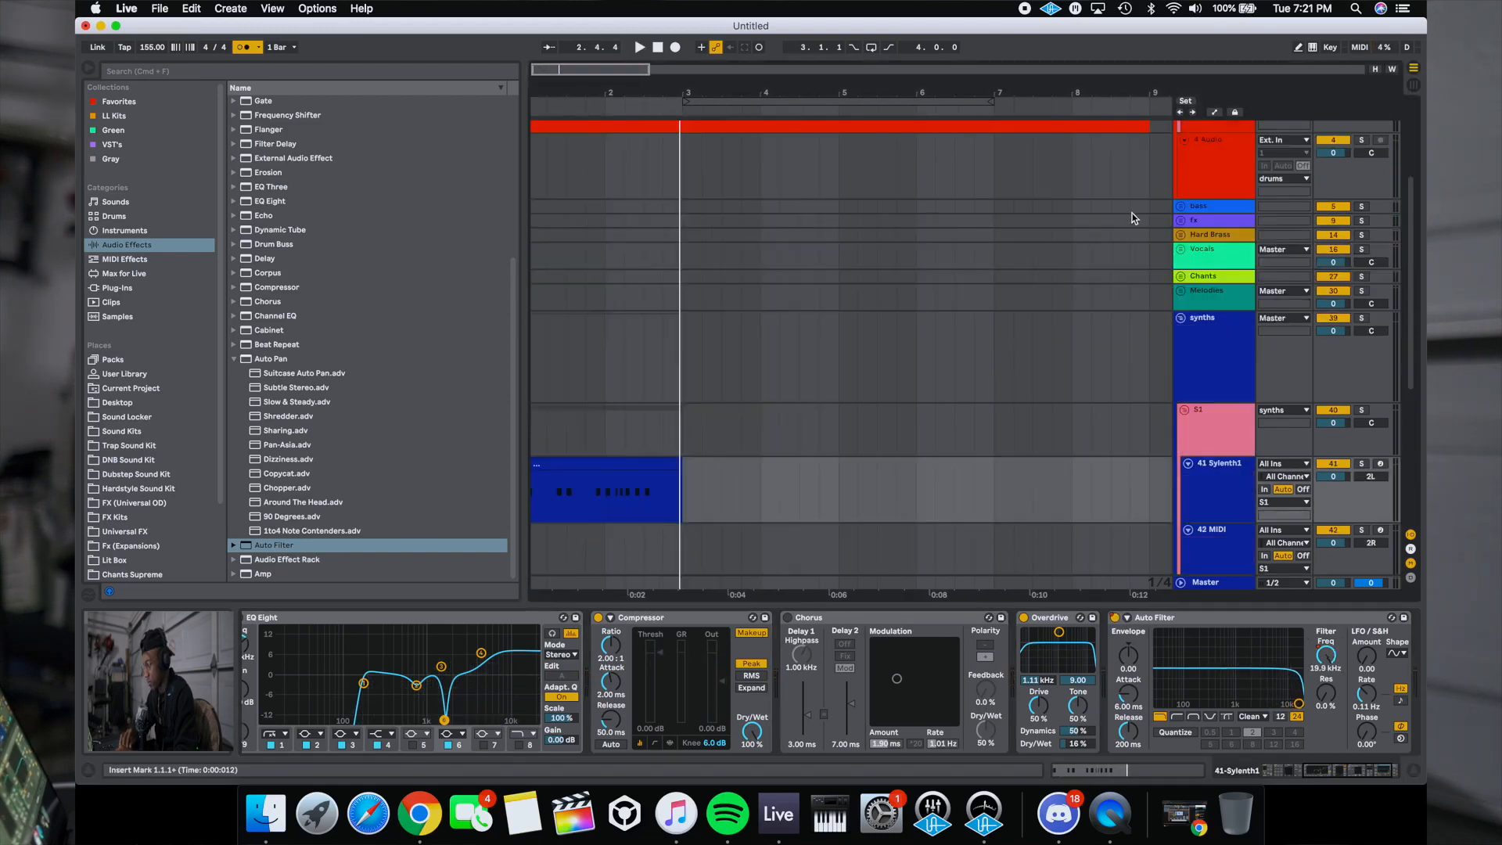
{"action": "left_click", "coordinate": [1185, 224]}
{"action": "left_click", "coordinate": [133, 488]}
{"action": "left_click", "coordinate": [116, 519]}
{"action": "left_click", "coordinate": [232, 147]}
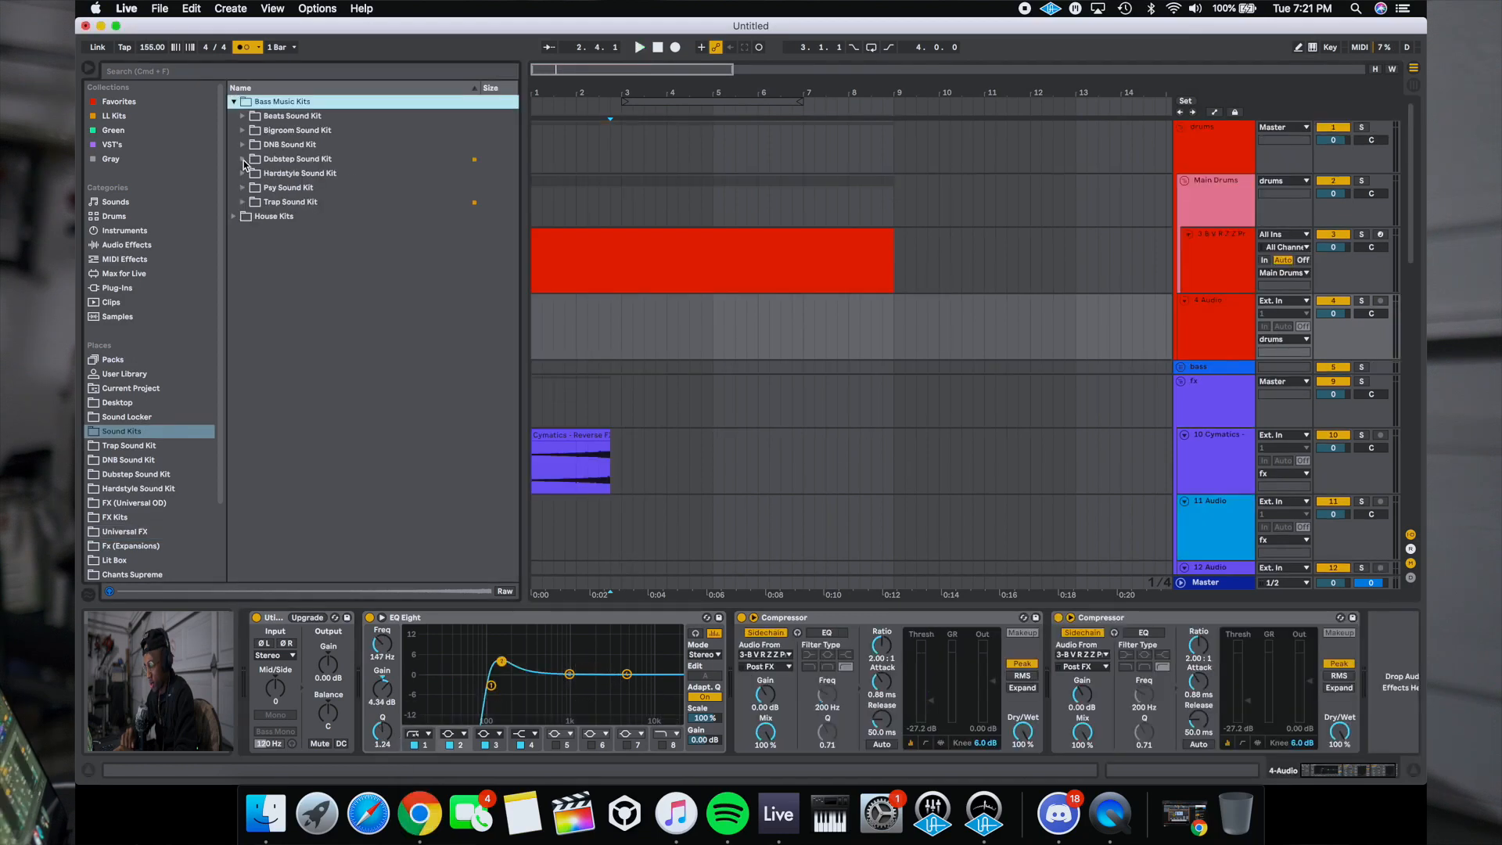
- Choose a Cymatics Raptor Snare from the Dubstep Sound Kit's drums and place it just before bar 3 in the drums group
{"action": "left_click", "coordinate": [244, 160]}
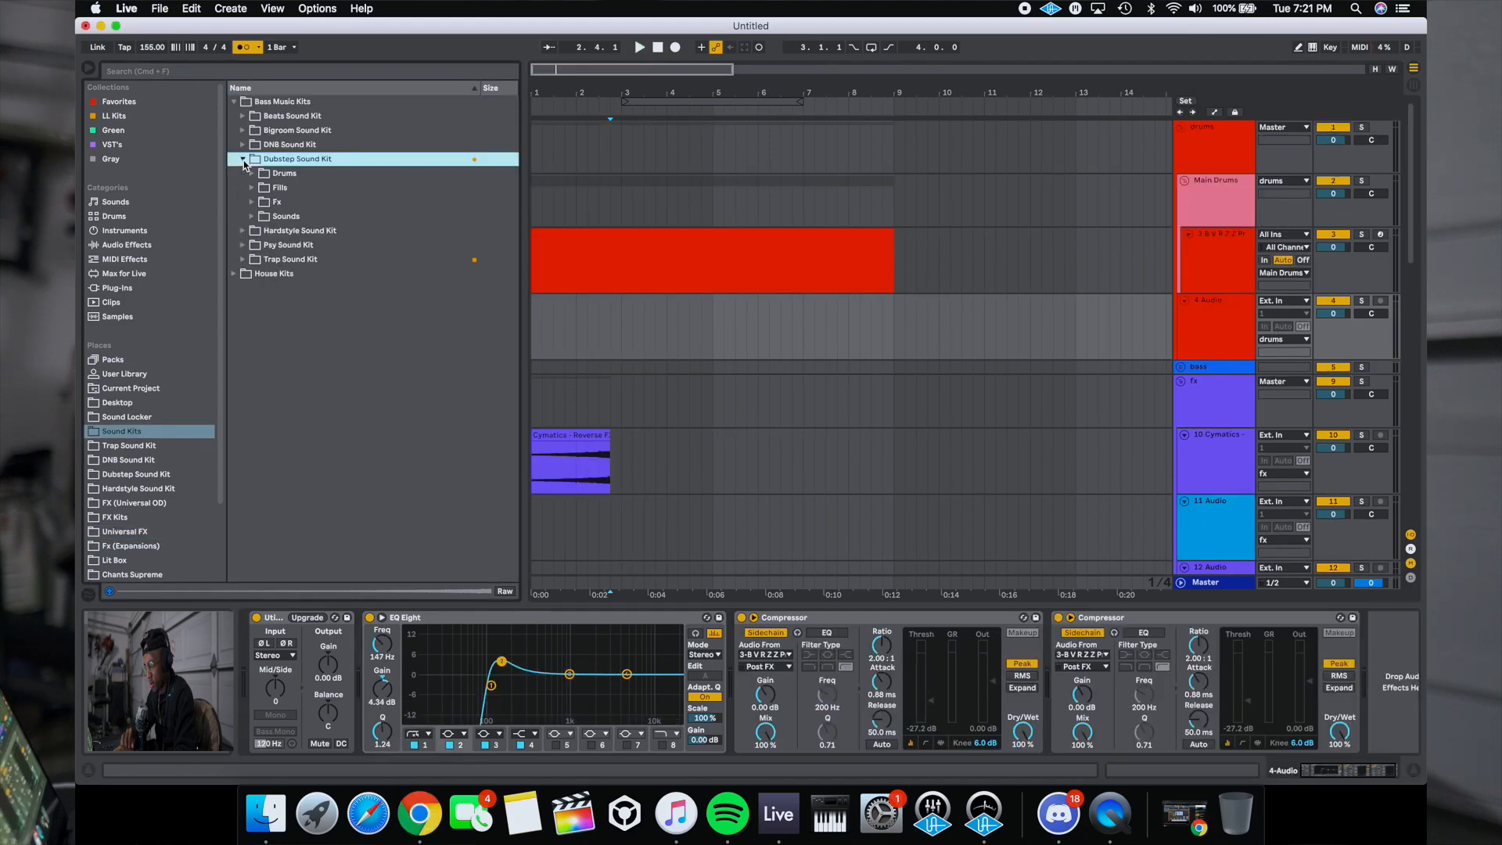
{"action": "left_click", "coordinate": [251, 173]}
{"action": "left_click", "coordinate": [266, 335]}
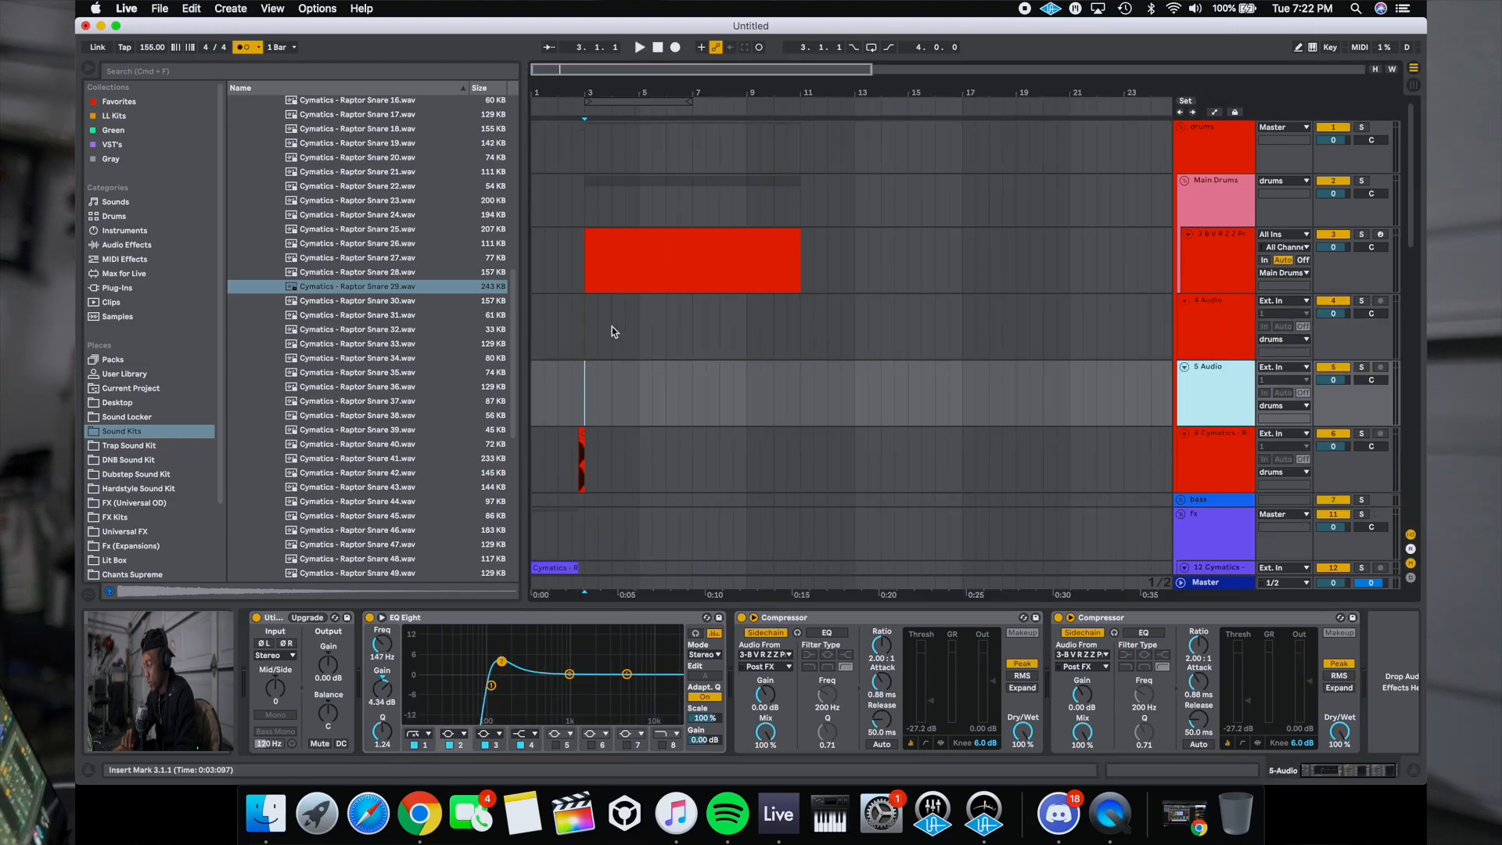
{"action": "left_click", "coordinate": [588, 329]}
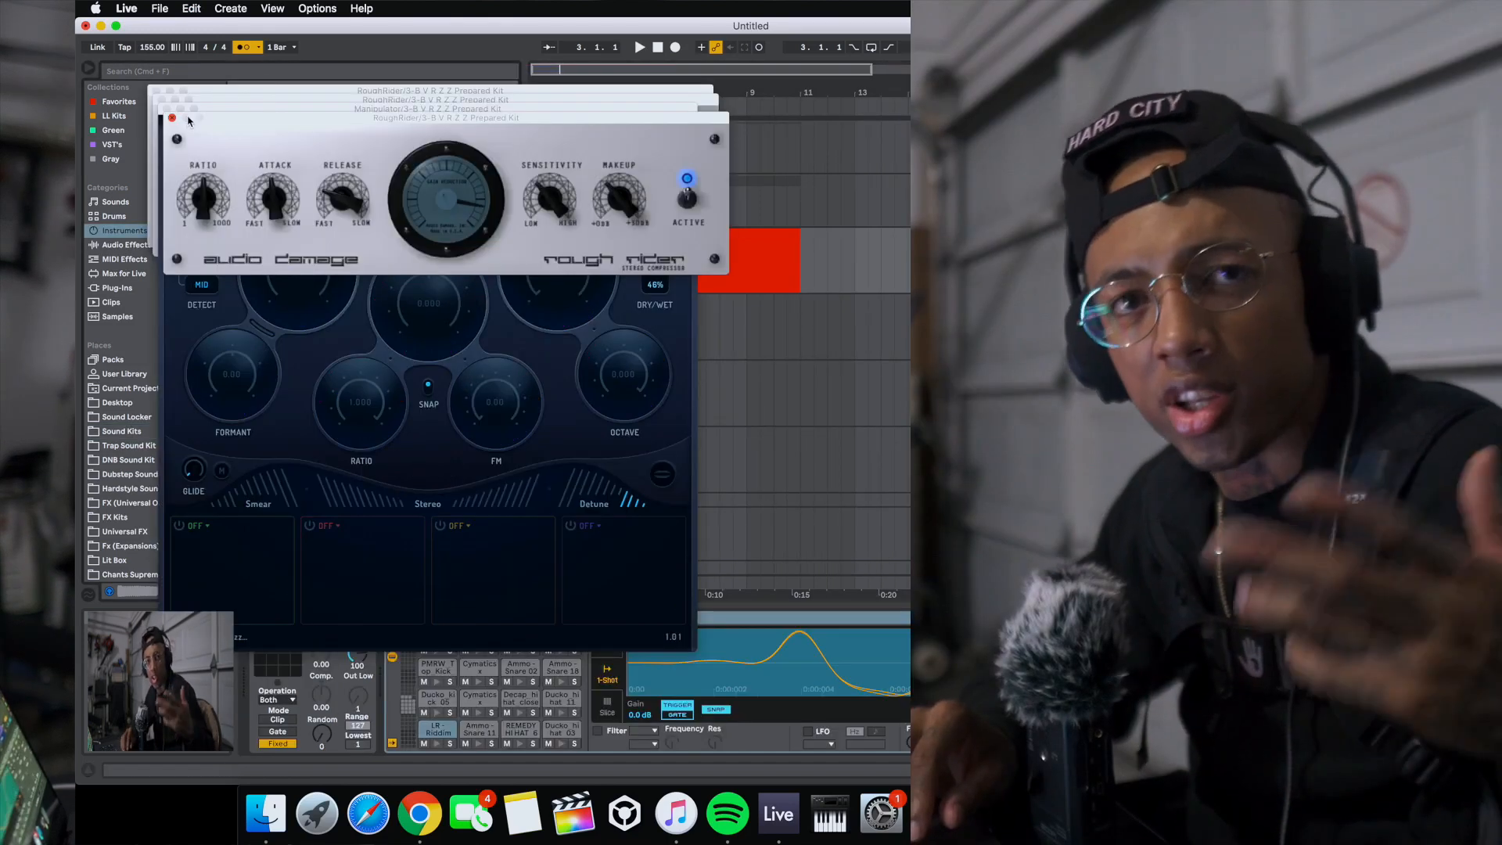
- Close the leftover RoughRider and Manipulator plug-in windows and select the main drum clip at bar 3
{"action": "left_click", "coordinate": [173, 117]}
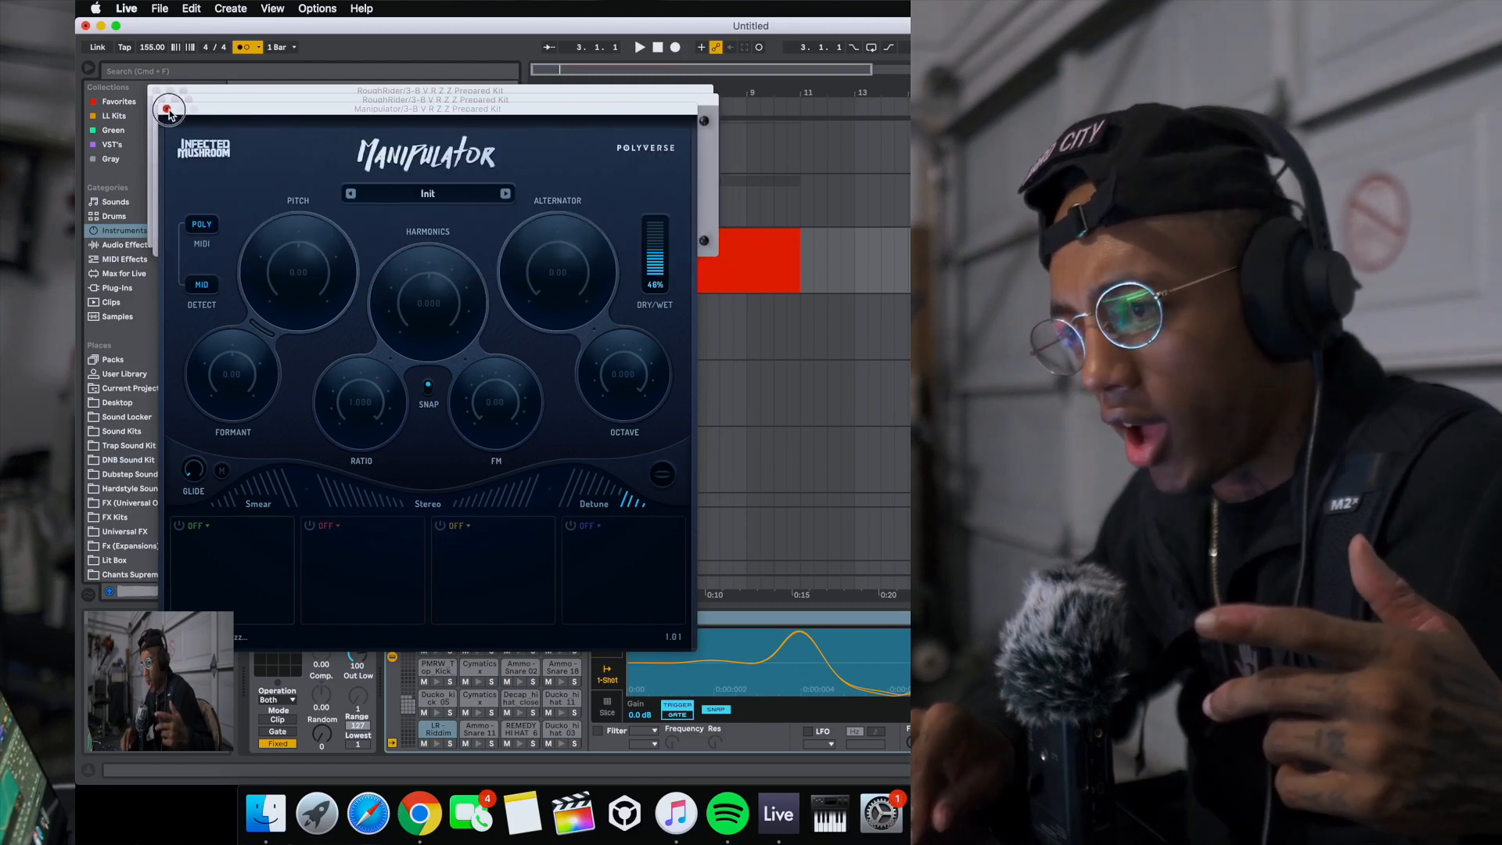
{"action": "left_click", "coordinate": [165, 109]}
{"action": "left_click", "coordinate": [161, 99]}
{"action": "left_click", "coordinate": [156, 91]}
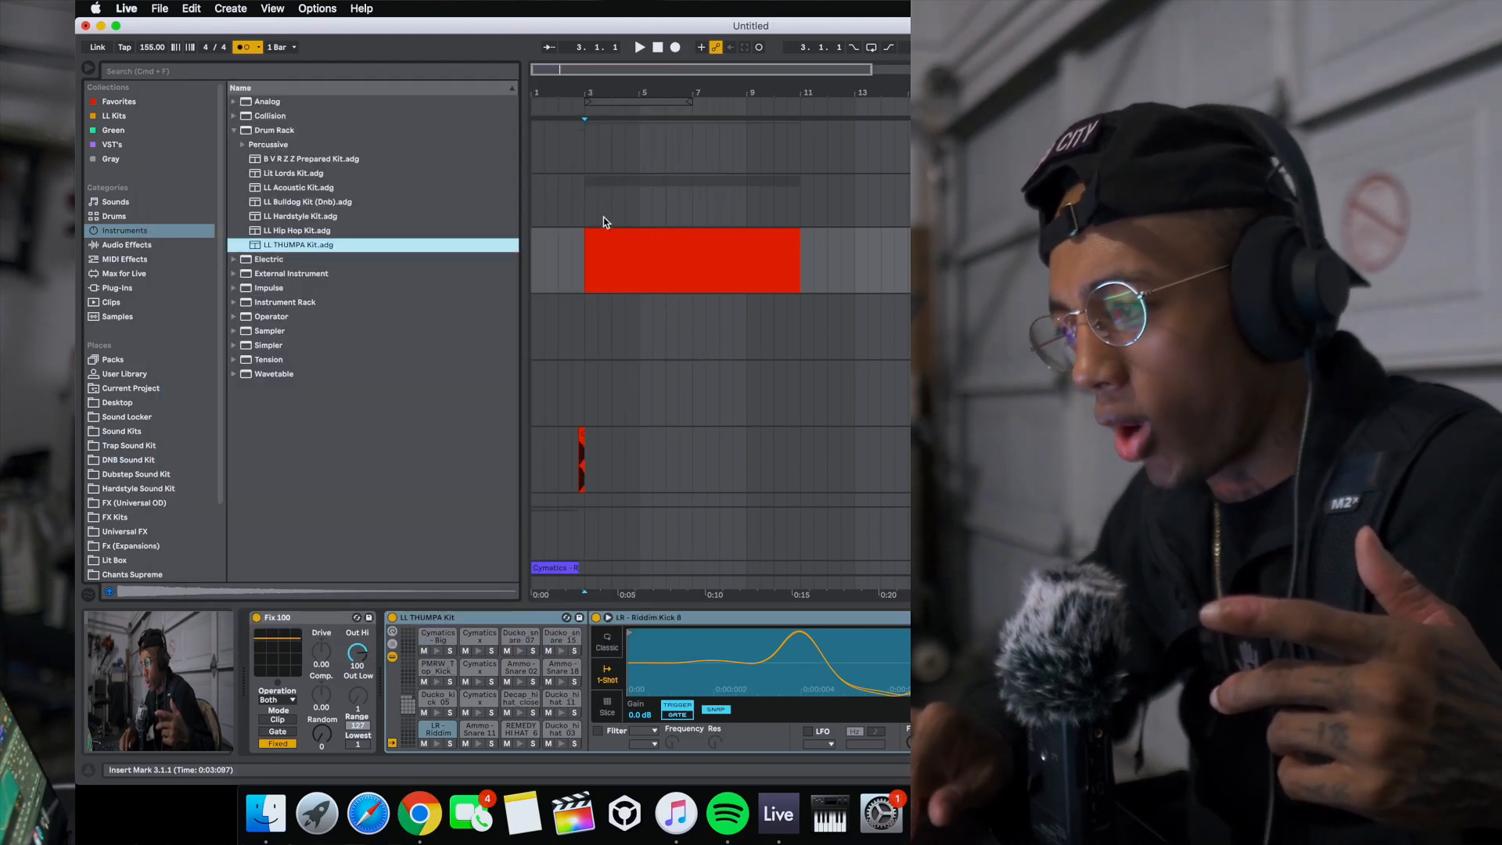
{"action": "left_click", "coordinate": [613, 249]}
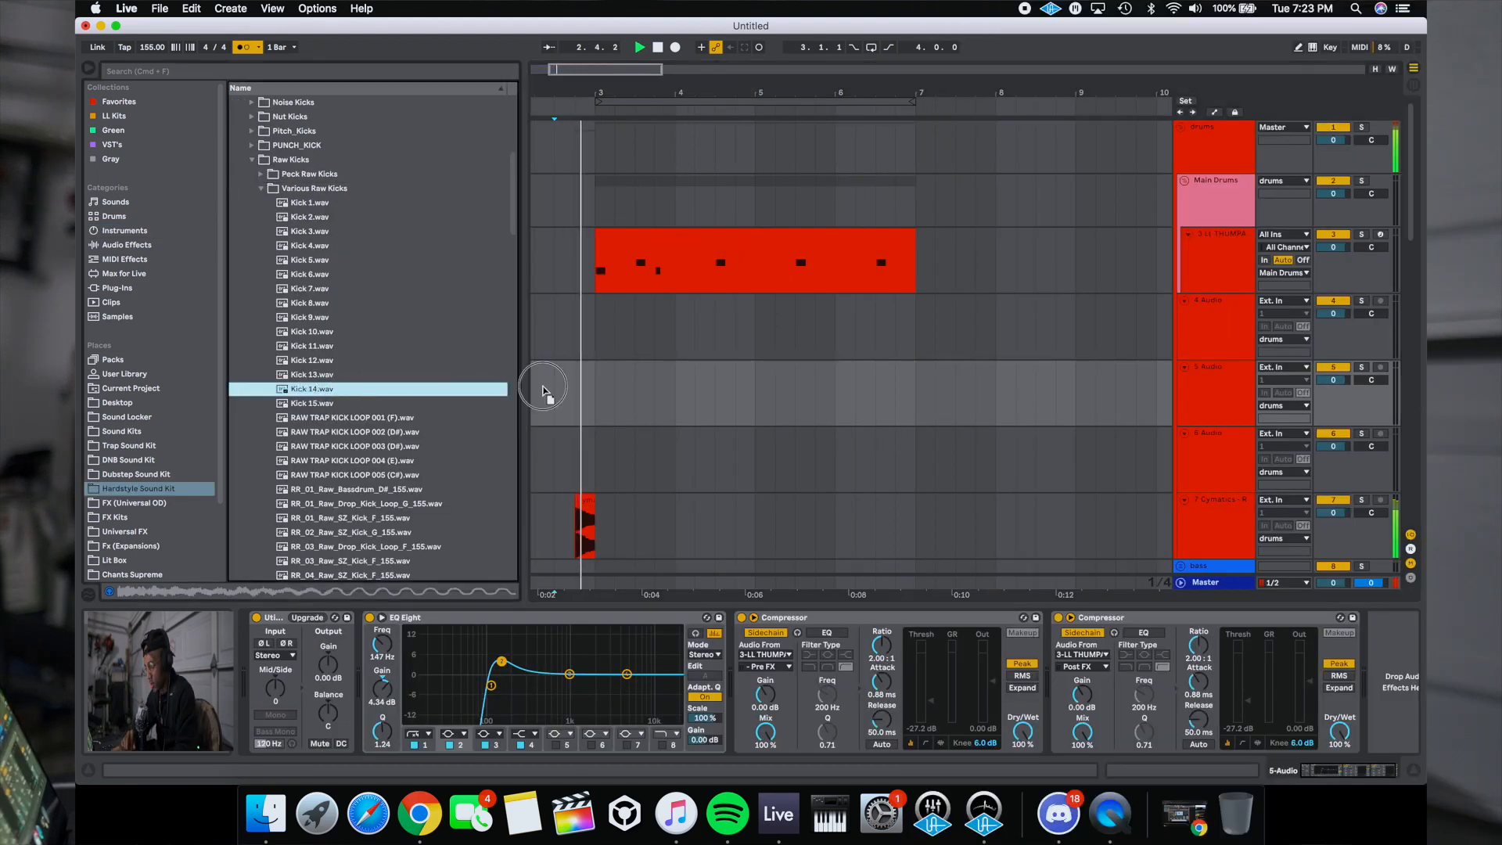
- Try Kick 14 and RAW TRAP KICK LOOP 004 (E) at bar 3 on the second drums audio track and audition them
{"action": "left_click", "coordinate": [603, 379]}
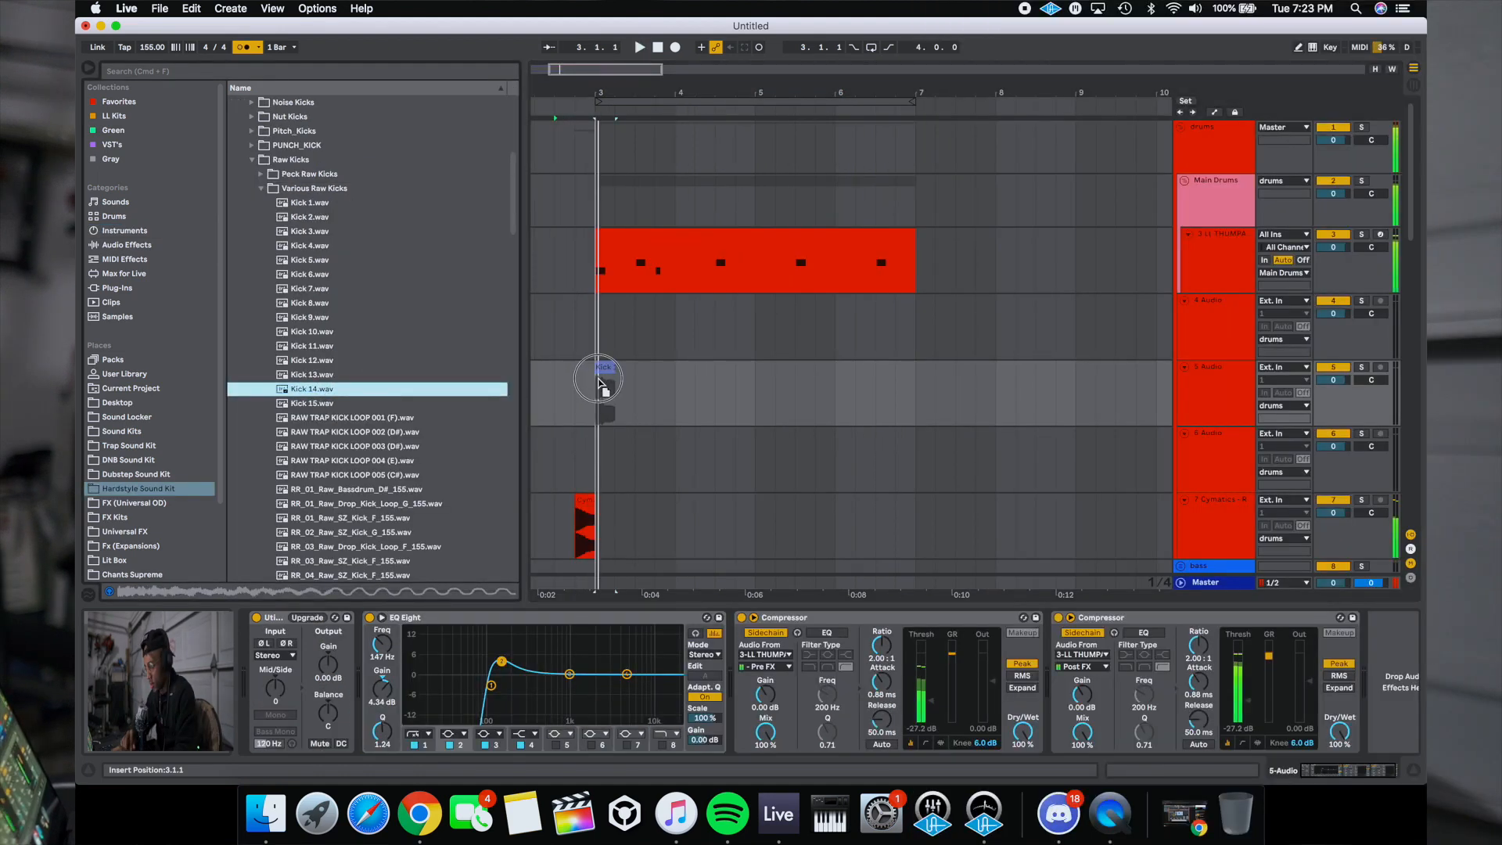
{"action": "key", "text": "space"}
{"action": "key", "text": "space"}
{"action": "left_click", "coordinate": [592, 382]}
{"action": "key", "text": "space"}
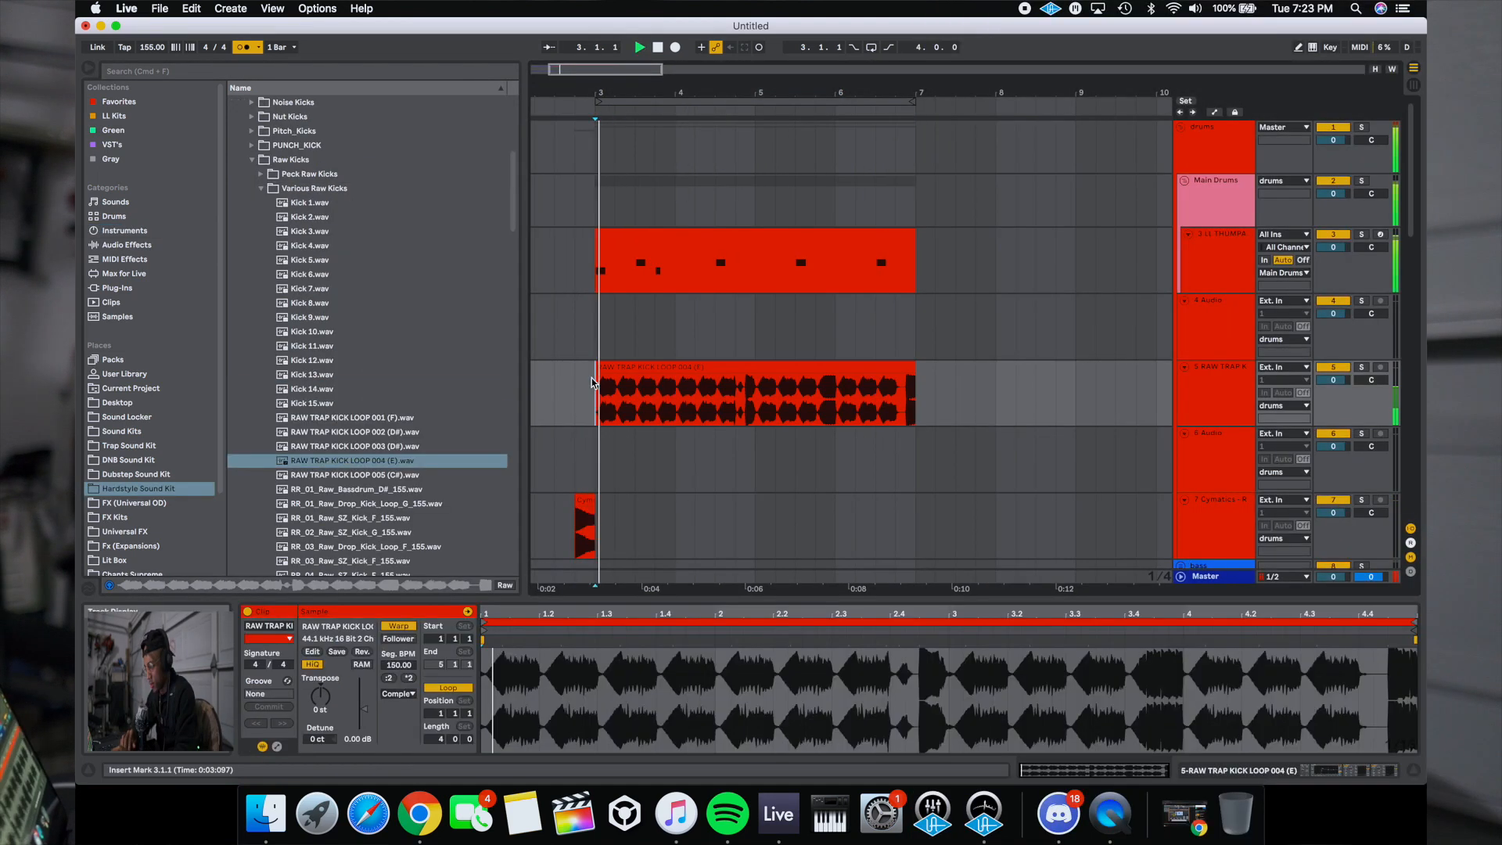
{"action": "key", "text": "space"}
- Fill the kick track from bar 3 with repeated RR_07_Raw_Bassdrum_05_E_155 samples and add Kickstart to it
{"action": "left_click", "coordinate": [359, 518]}
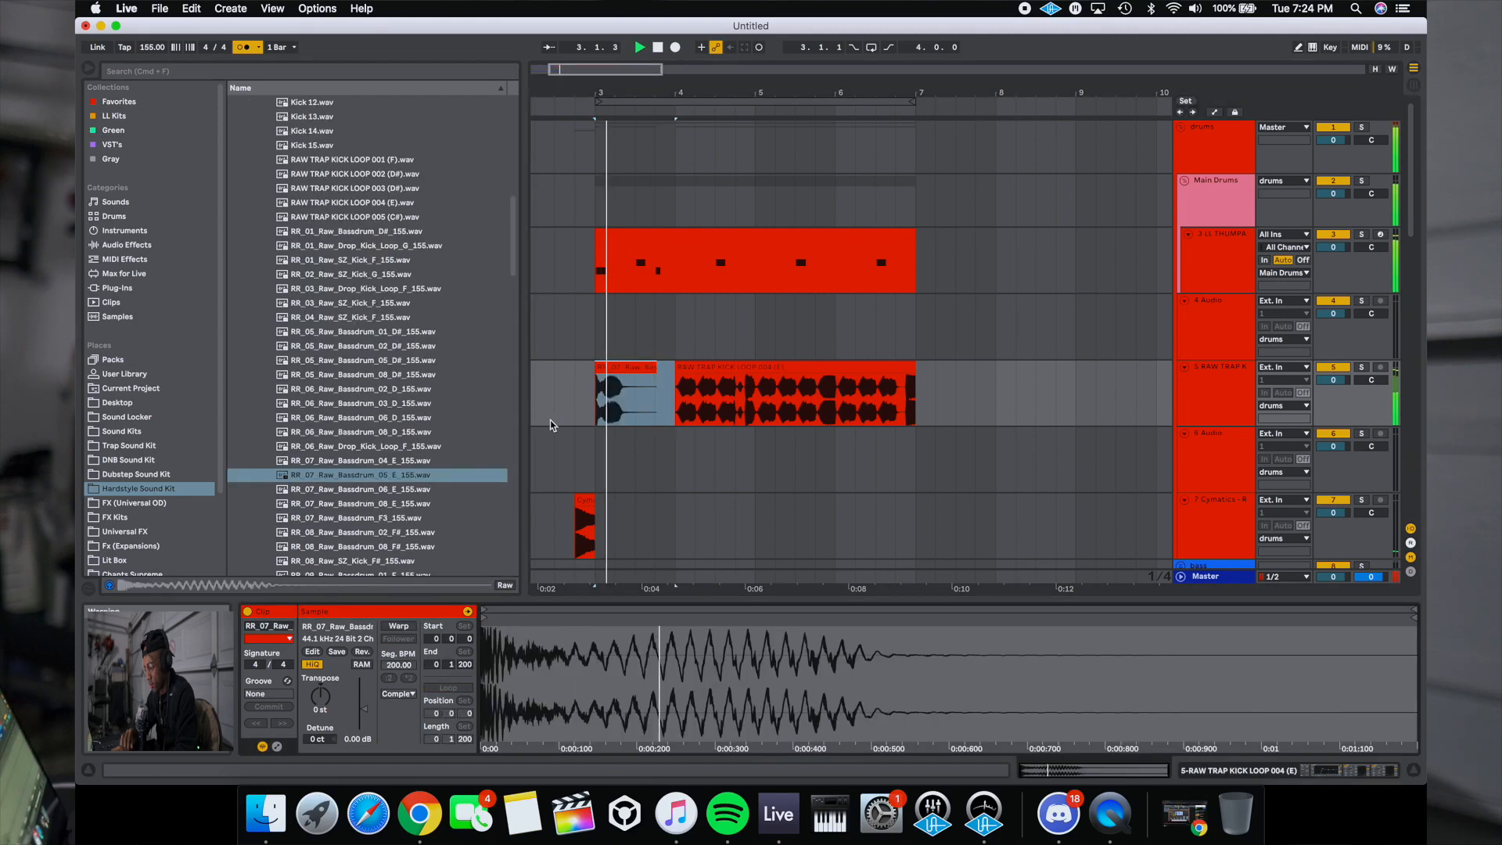
{"action": "left_click", "coordinate": [550, 425]}
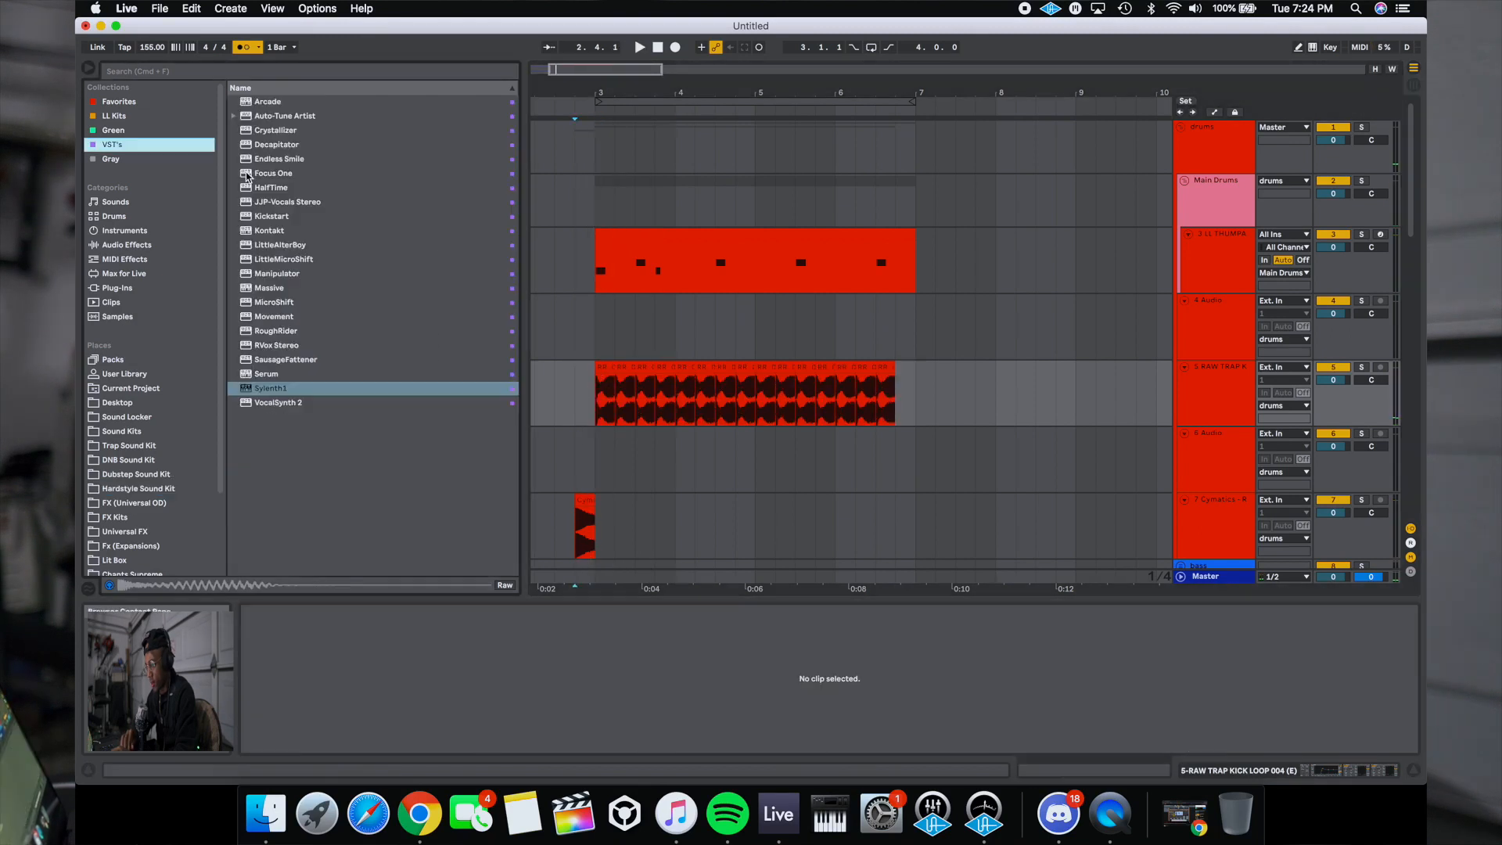
{"action": "left_click_drag", "start_coordinate": [264, 220], "coordinate": [601, 390]}
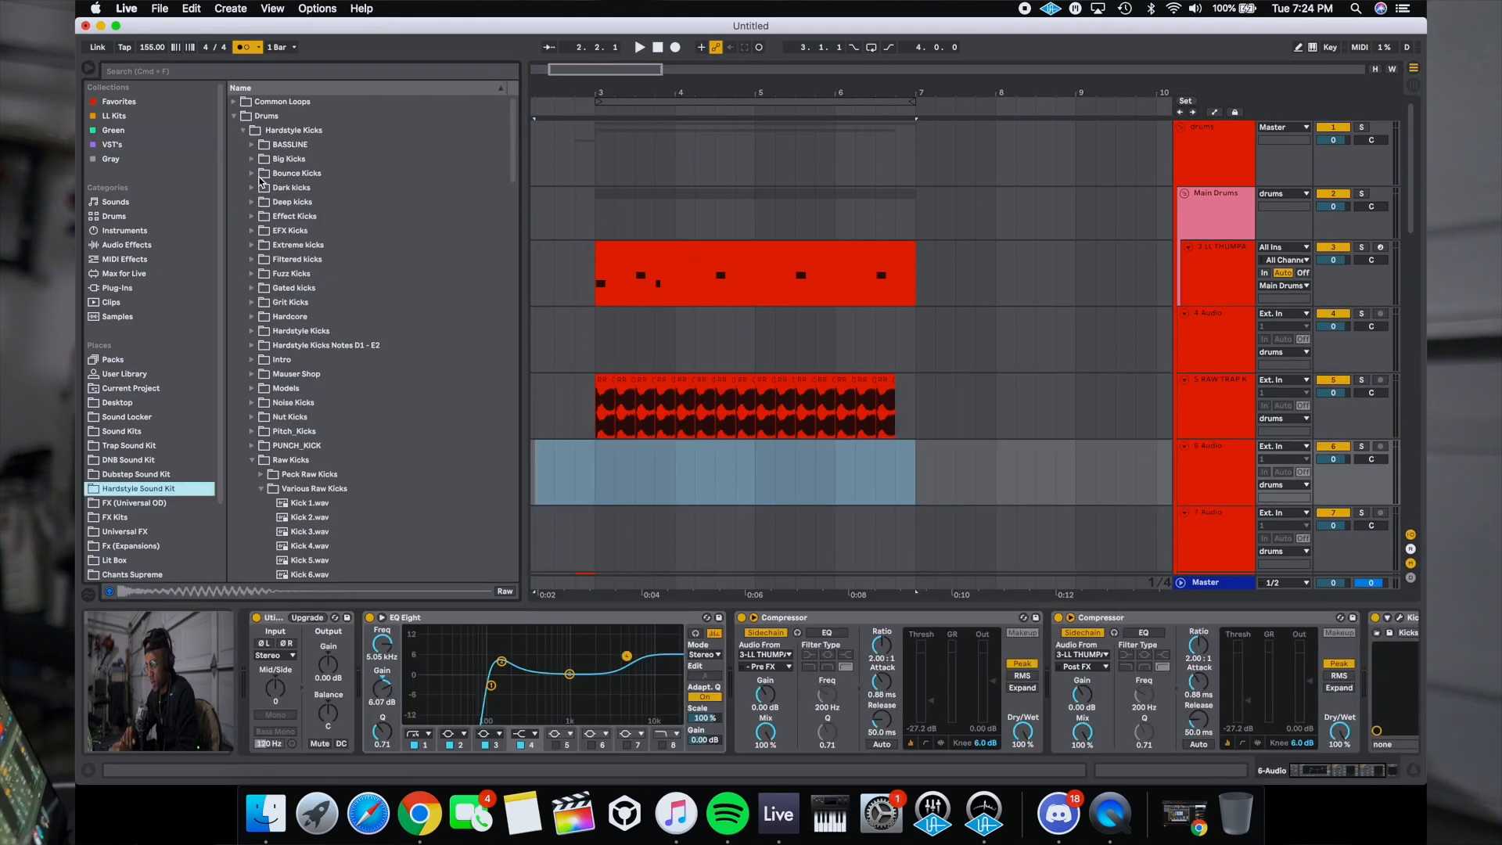
- Place the Roaring Ruud 003 - Note E1 hardstyle kick at bar 3 on the track below the bassdrums and audition it
{"action": "left_click", "coordinate": [252, 462]}
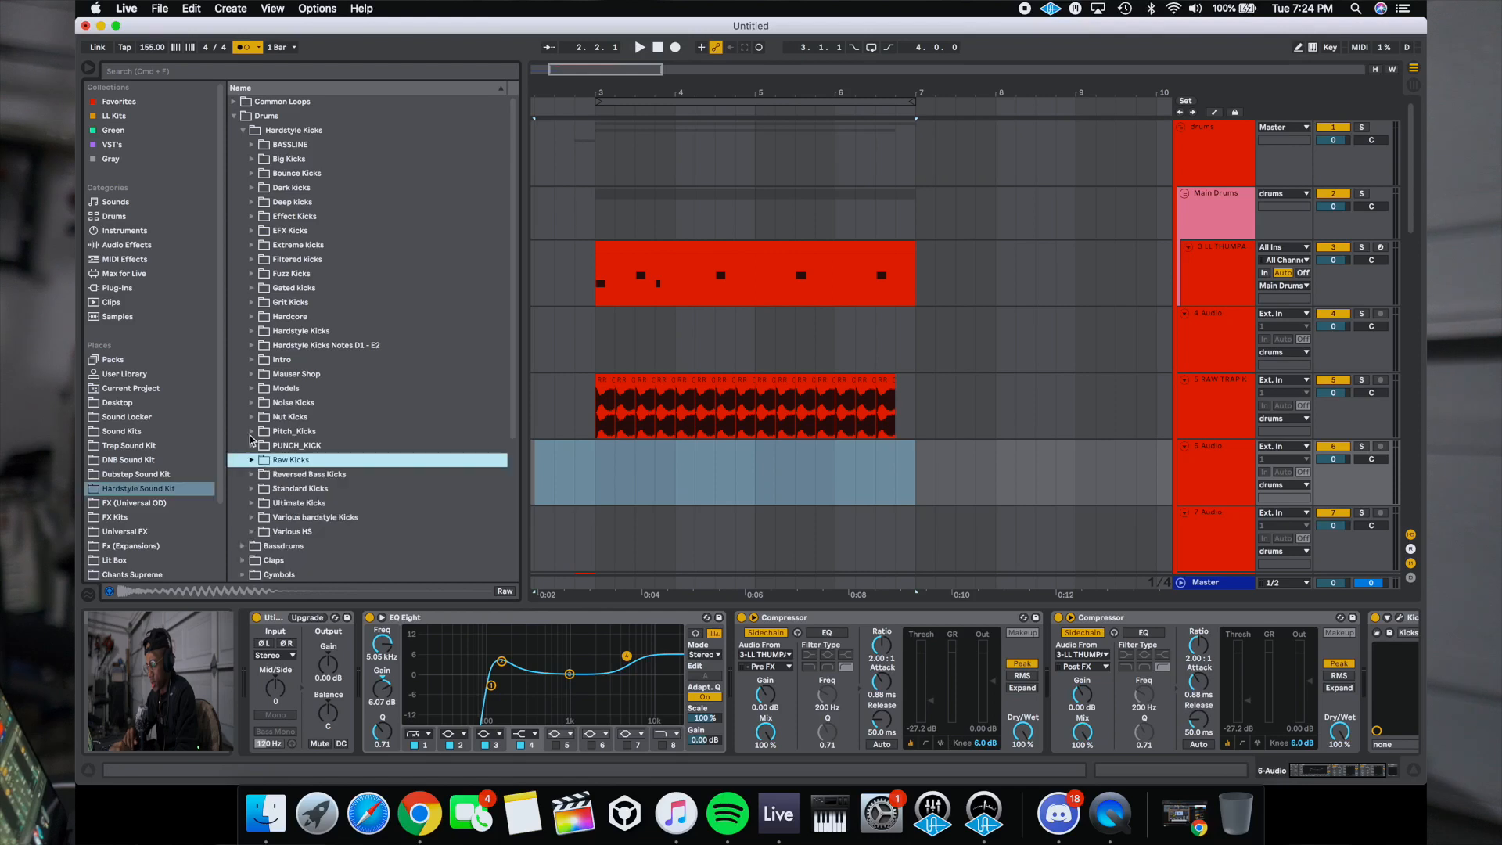
{"action": "left_click", "coordinate": [252, 345]}
{"action": "left_click", "coordinate": [261, 475]}
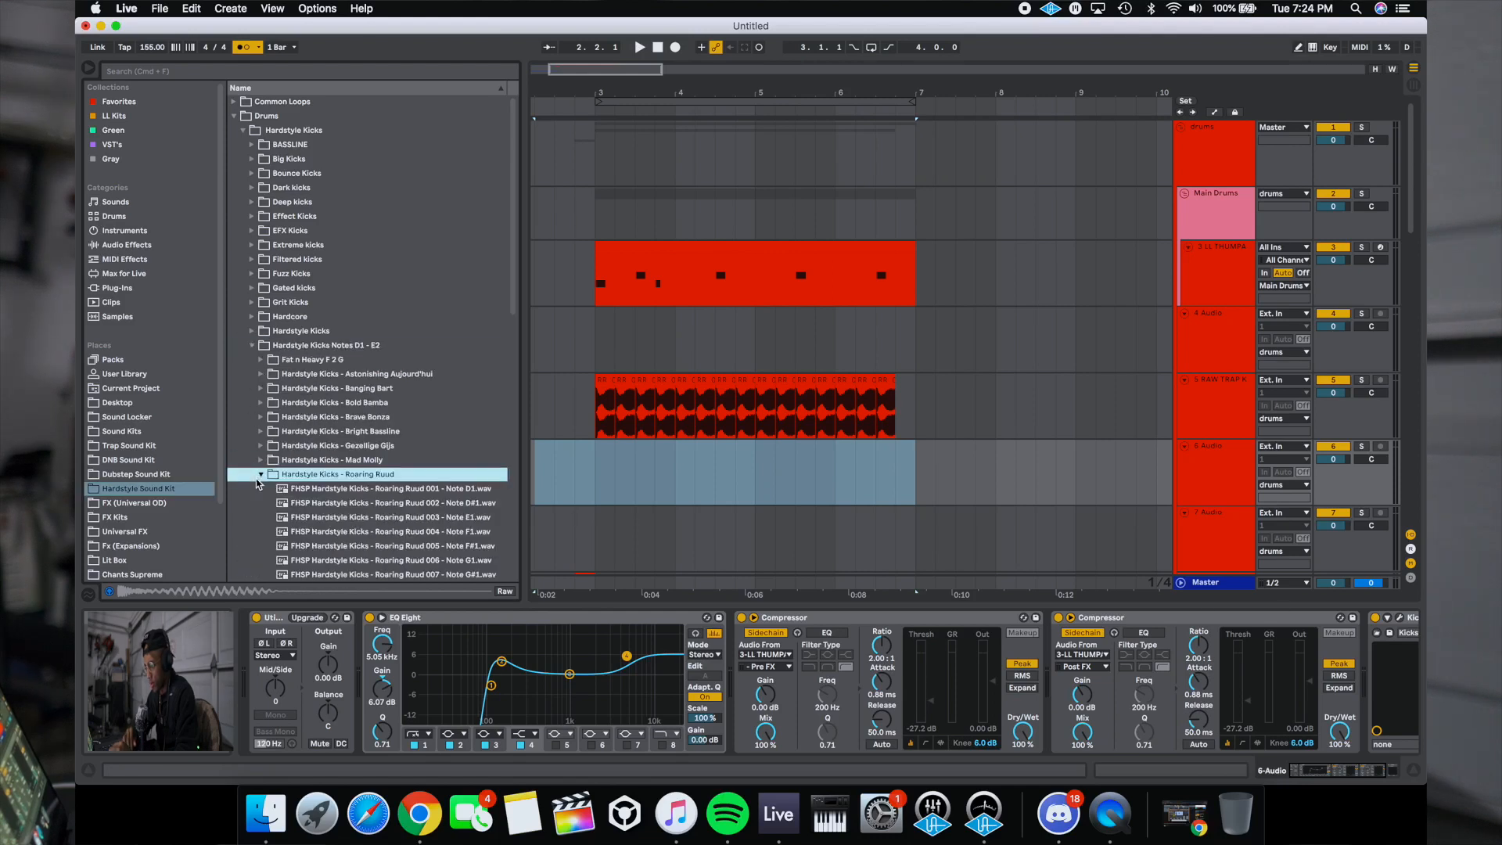
{"action": "left_click", "coordinate": [344, 522]}
{"action": "left_click_drag", "start_coordinate": [347, 522], "coordinate": [603, 469]}
{"action": "left_click", "coordinate": [577, 467]}
{"action": "key", "text": "space"}
{"action": "key", "text": "space"}
{"action": "key", "text": "space"}
- Repeat the Roaring Ruud kick from bar 3 until it spans the same length as the bassdrum clips above
{"action": "left_click_drag", "start_coordinate": [597, 475], "coordinate": [613, 476]}
{"action": "key", "text": "super+d"}
{"action": "key", "text": "super+d"}
{"action": "key", "text": "super+d"}
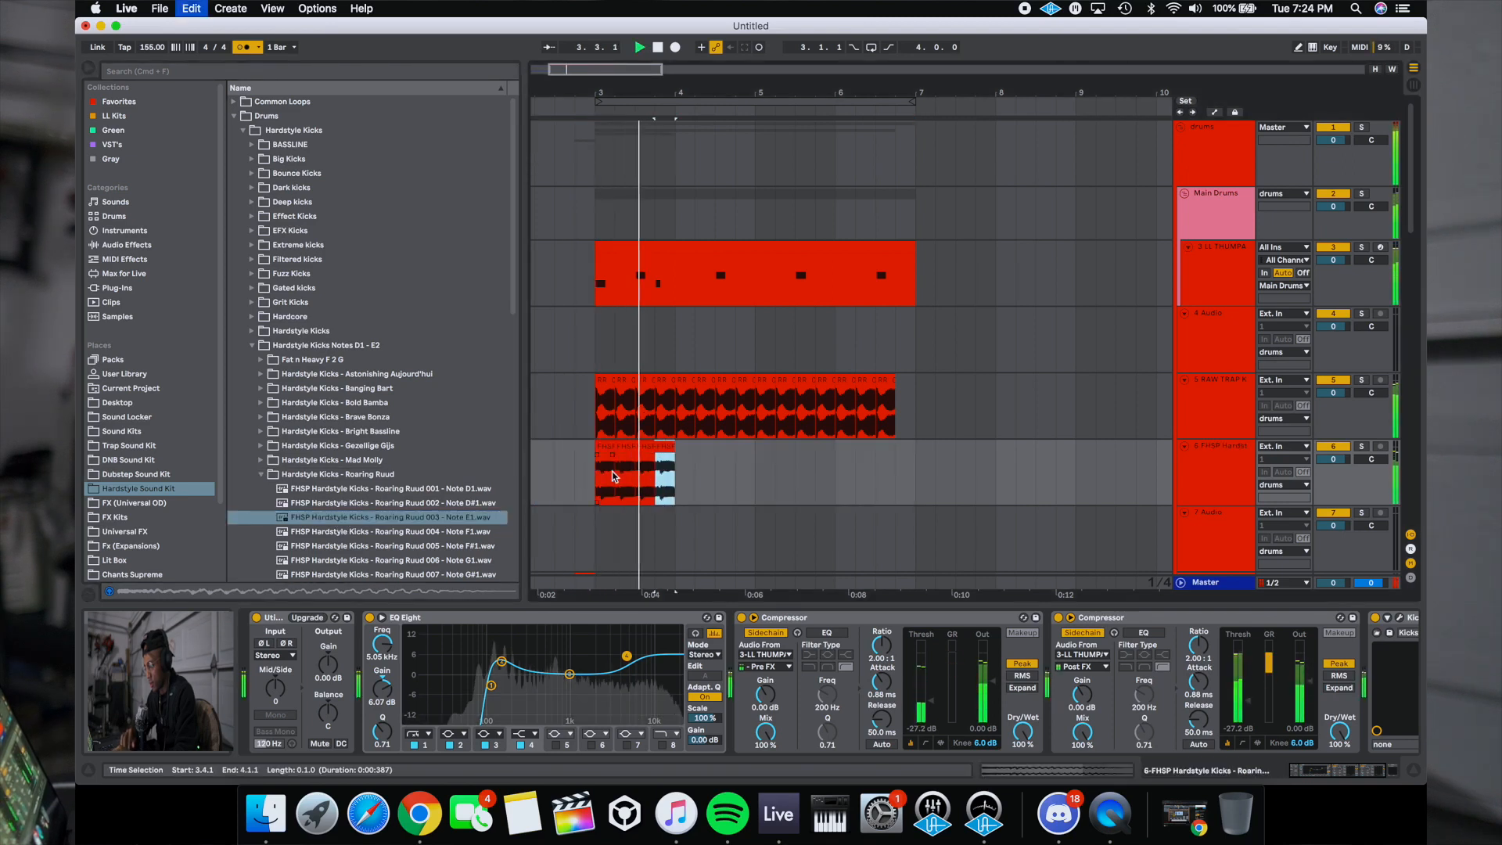
{"action": "key", "text": "super+d"}
{"action": "key", "text": "super+d"}
{"action": "key", "text": "super+d"}
{"action": "key", "text": "super+d"}
{"action": "key", "text": "super+d"}
{"action": "key", "text": "super+d"}
{"action": "key", "text": "super+d"}
{"action": "key", "text": "super+d"}
{"action": "key", "text": "super+d"}
{"action": "key", "text": "super+d"}
{"action": "key", "text": "super+d"}
{"action": "key", "text": "space"}
- Lower the Utility gain on the bassdrum track to about -4 dB while listening to the layered kicks
{"action": "left_click", "coordinate": [596, 423]}
{"action": "scroll", "coordinate": [262, 670], "scroll_direction": "down", "scroll_amount": 2}
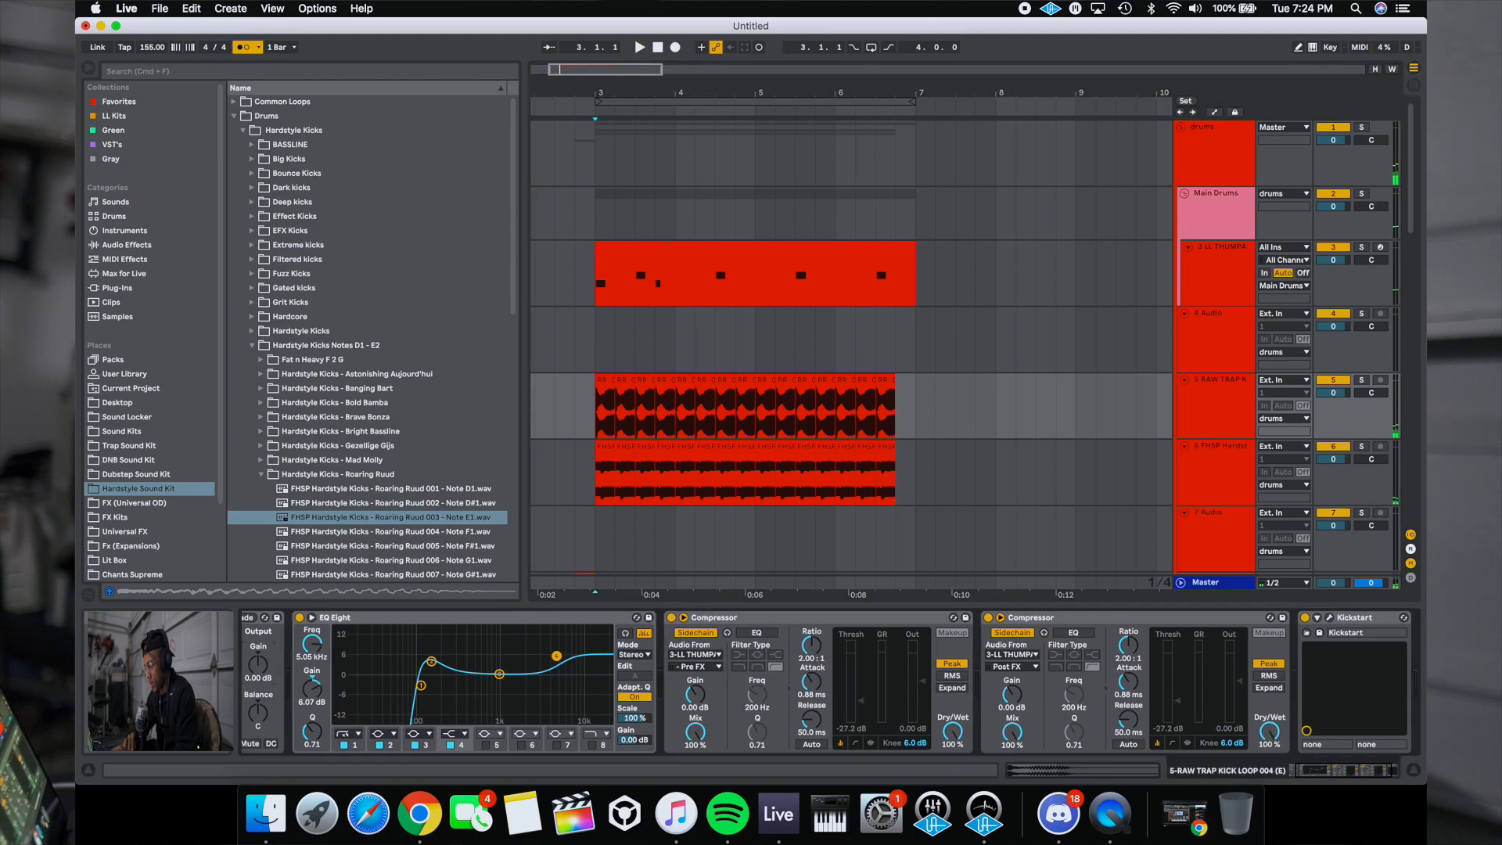
{"action": "key", "text": "space"}
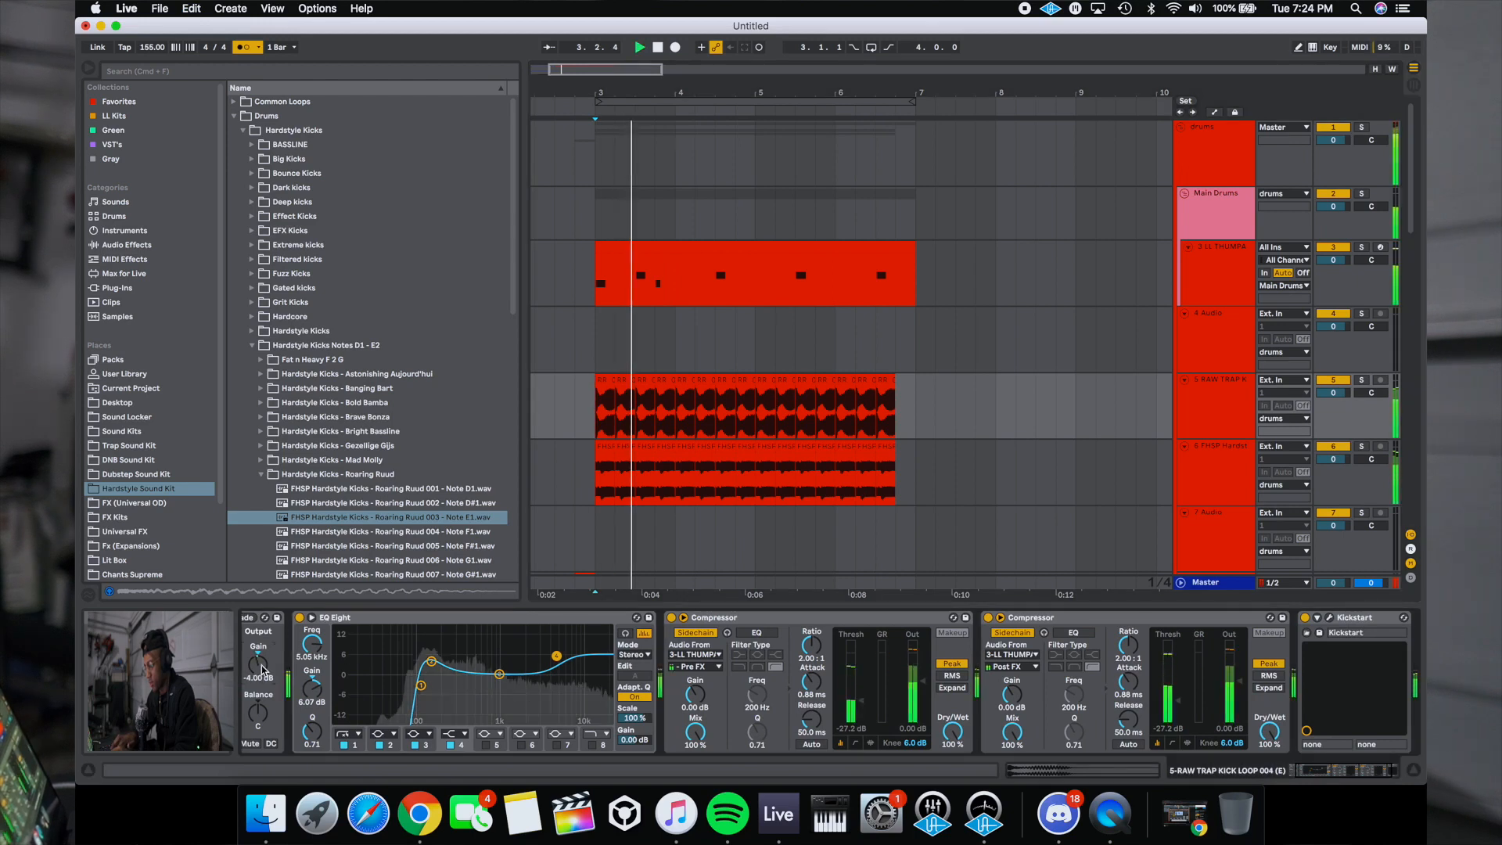
{"action": "key", "text": "space"}
- Move the first EQ Eight band on the Roaring Ruud kick track down to about 29.7 Hz and audition it
{"action": "left_click", "coordinate": [599, 478]}
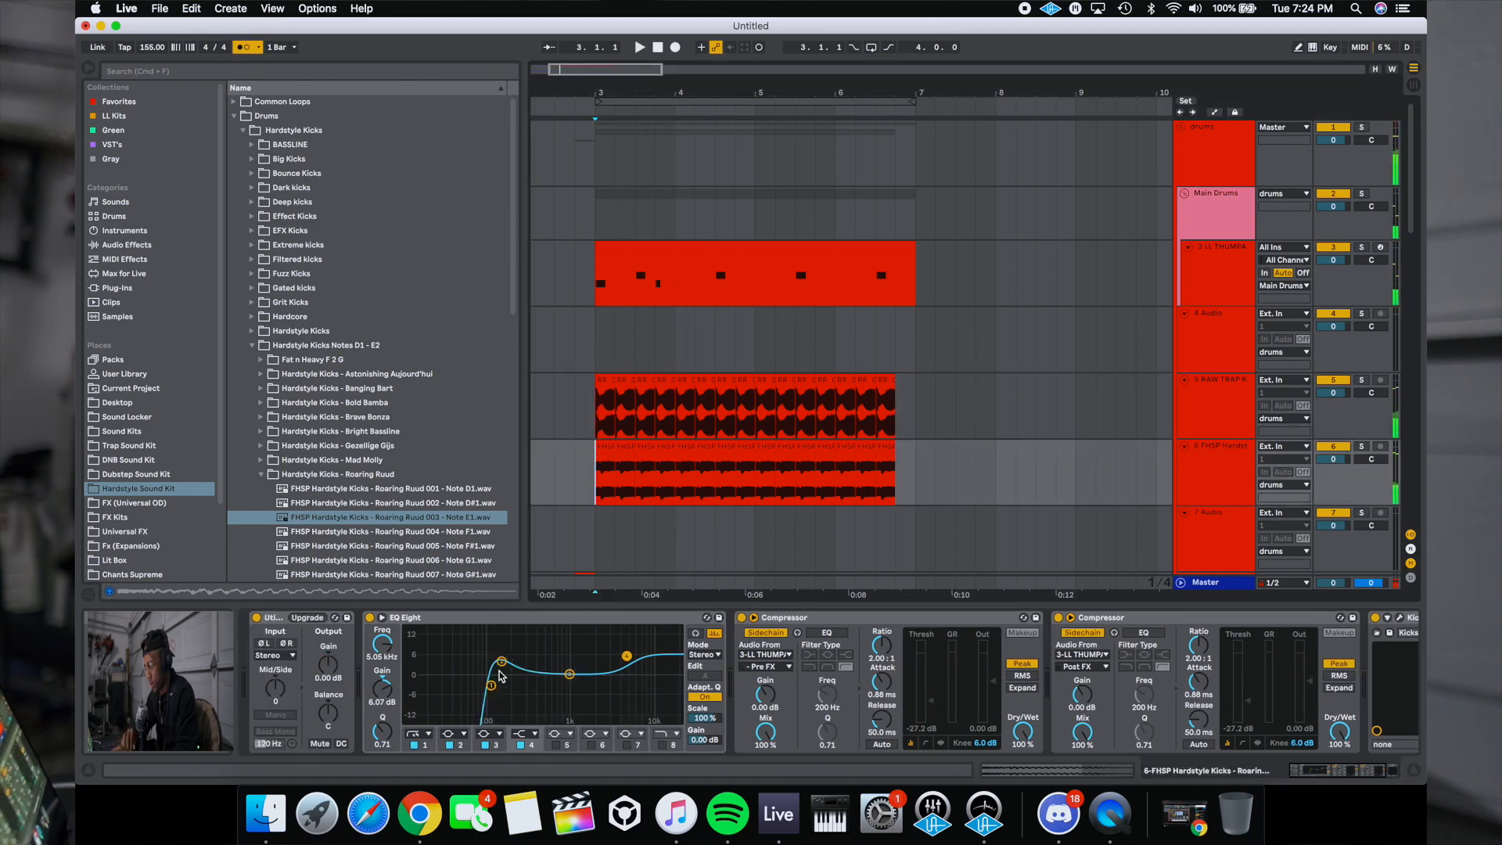
{"action": "left_click_drag", "start_coordinate": [492, 689], "coordinate": [443, 685]}
{"action": "key", "text": "space"}
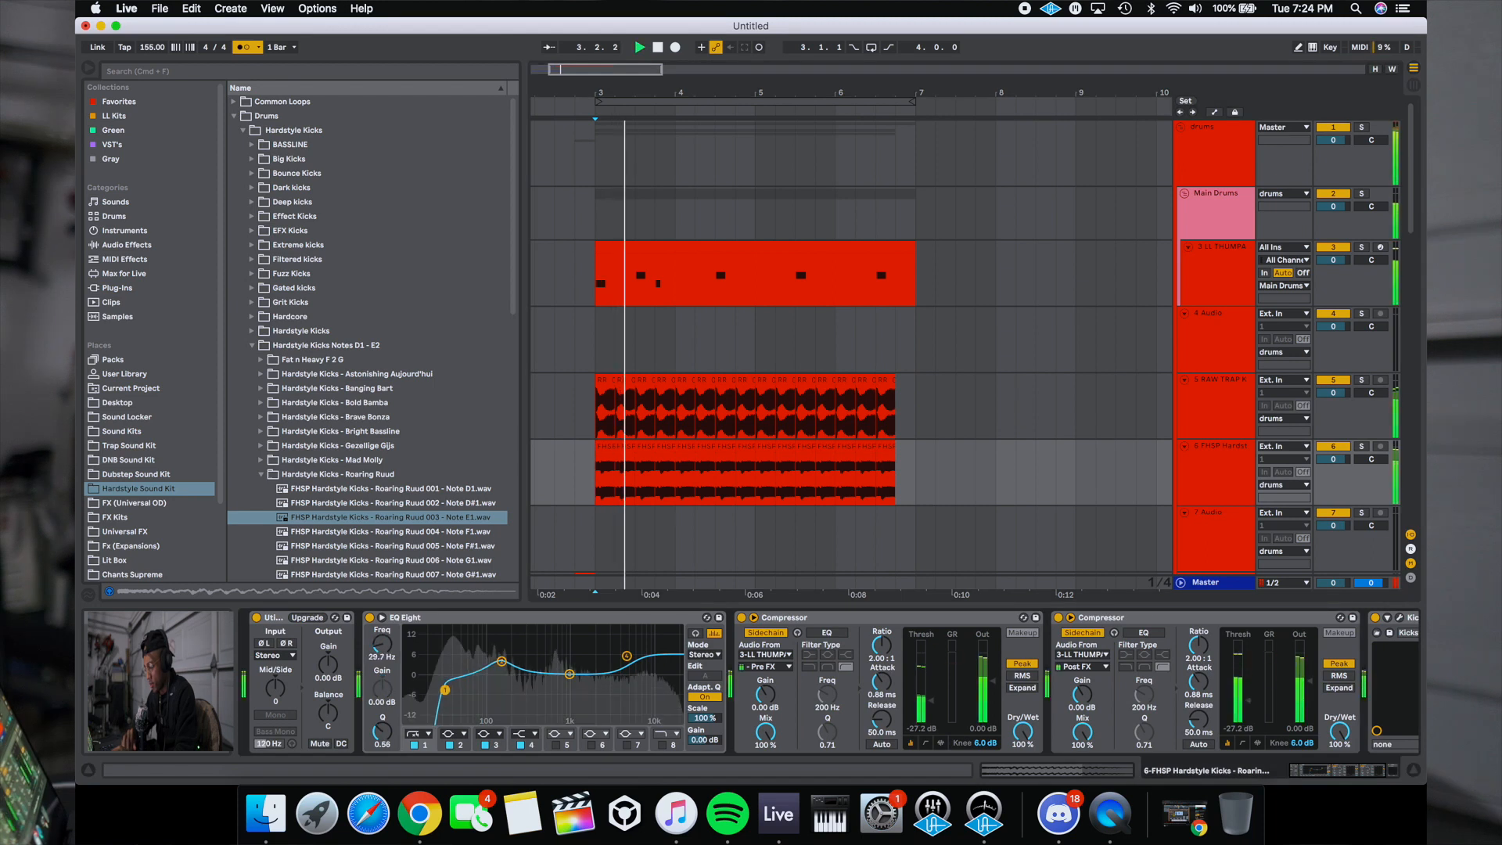
{"action": "key", "text": "space"}
- Extend the kick and snare pattern through the main drum clip and clear the drum tracks from 6.3.1 to 7.2.1
{"action": "left_click_drag", "start_coordinate": [600, 270], "coordinate": [754, 263]}
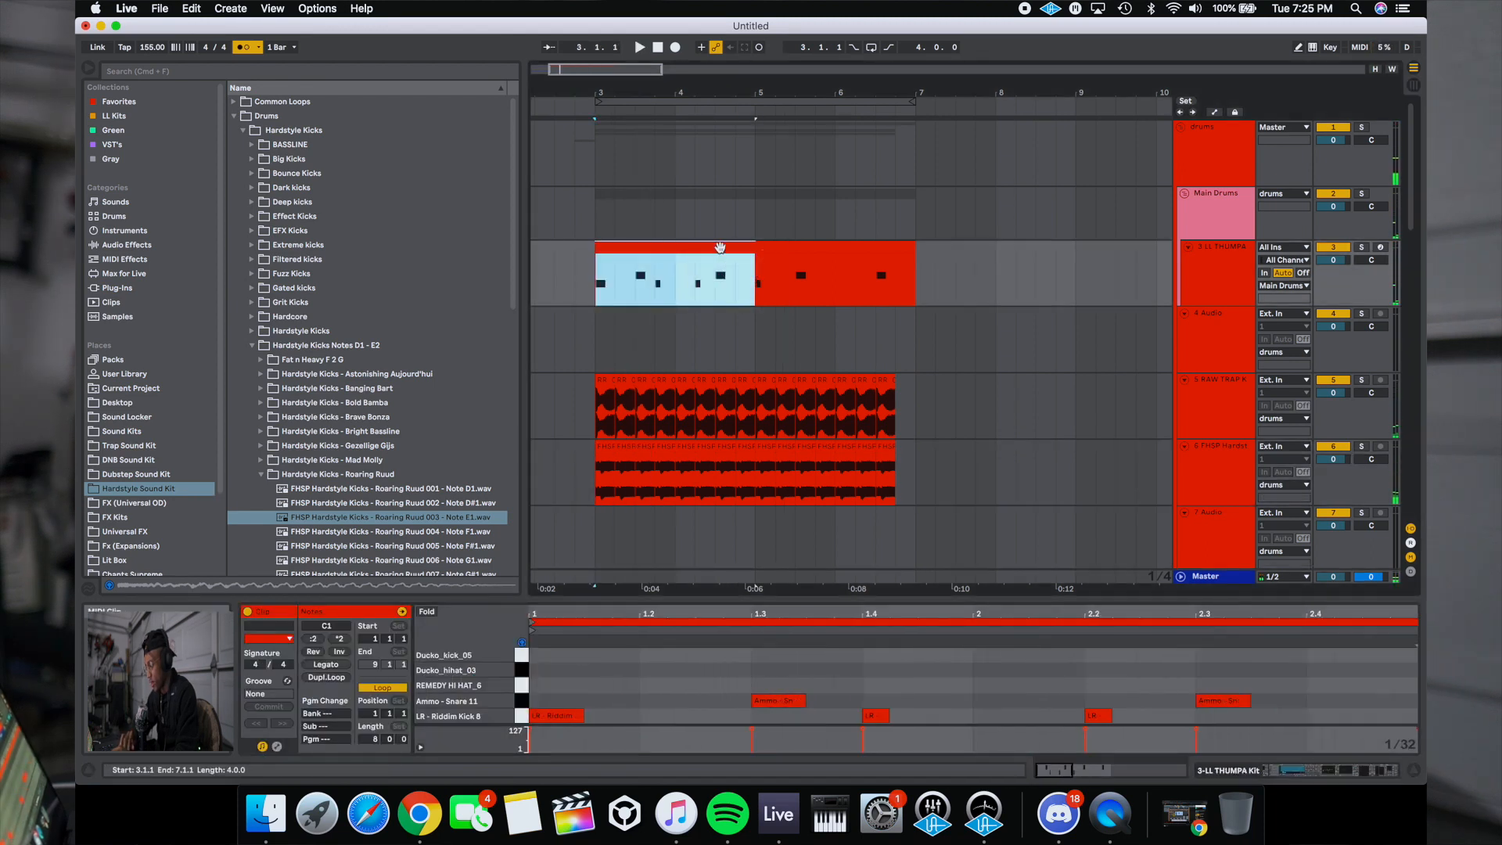
{"action": "left_click", "coordinate": [713, 245]}
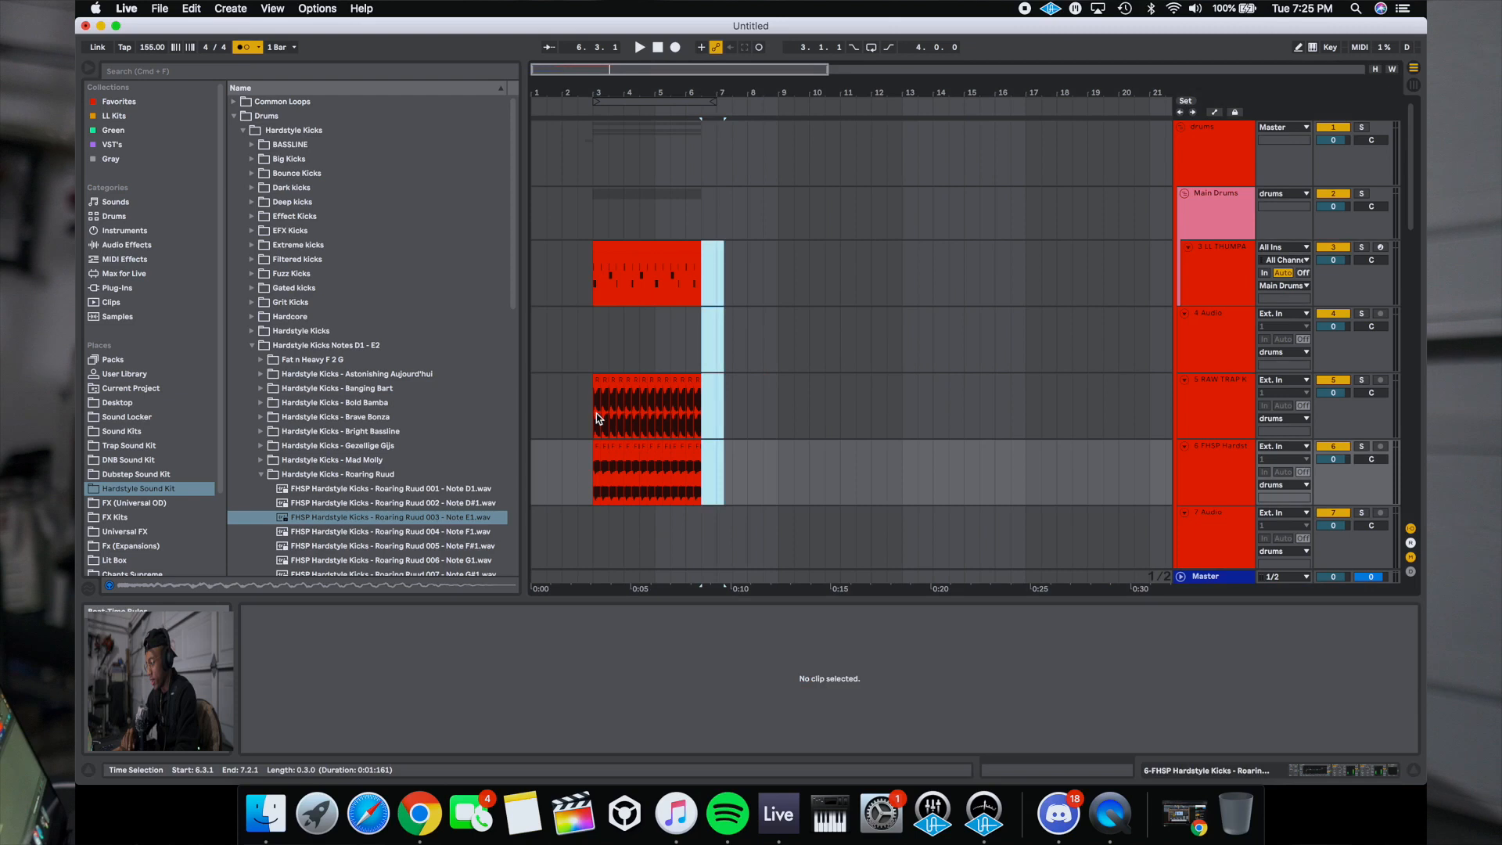
- Play back the two-bar Sylenth1 clip, arm its track for recording and centre the track's panning
{"action": "scroll", "coordinate": [596, 413], "scroll_direction": "down", "scroll_amount": 20}
{"action": "left_click", "coordinate": [546, 348]}
{"action": "key", "text": "space"}
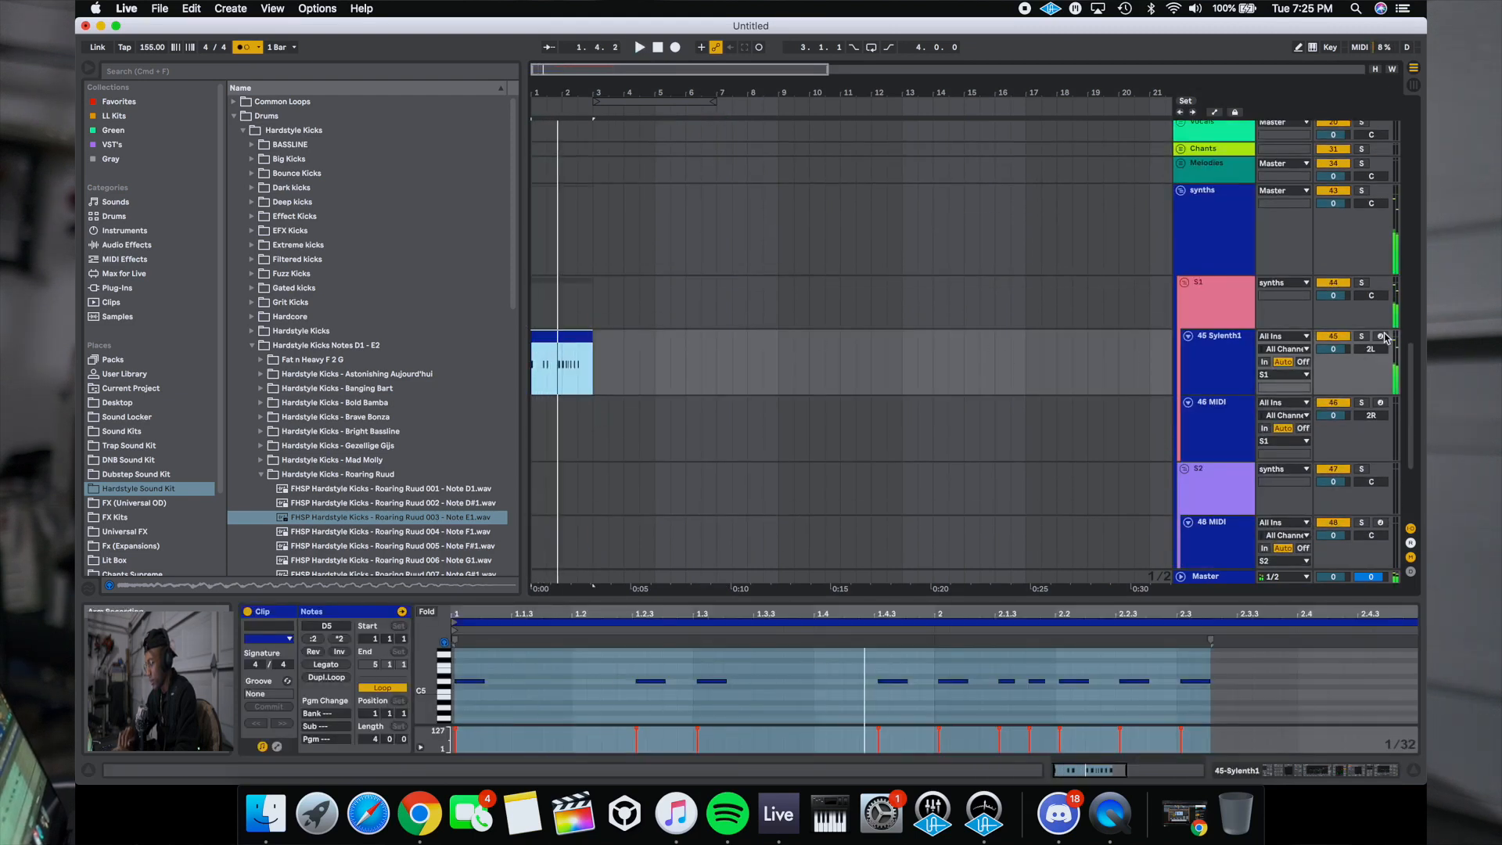
{"action": "left_click", "coordinate": [1382, 336]}
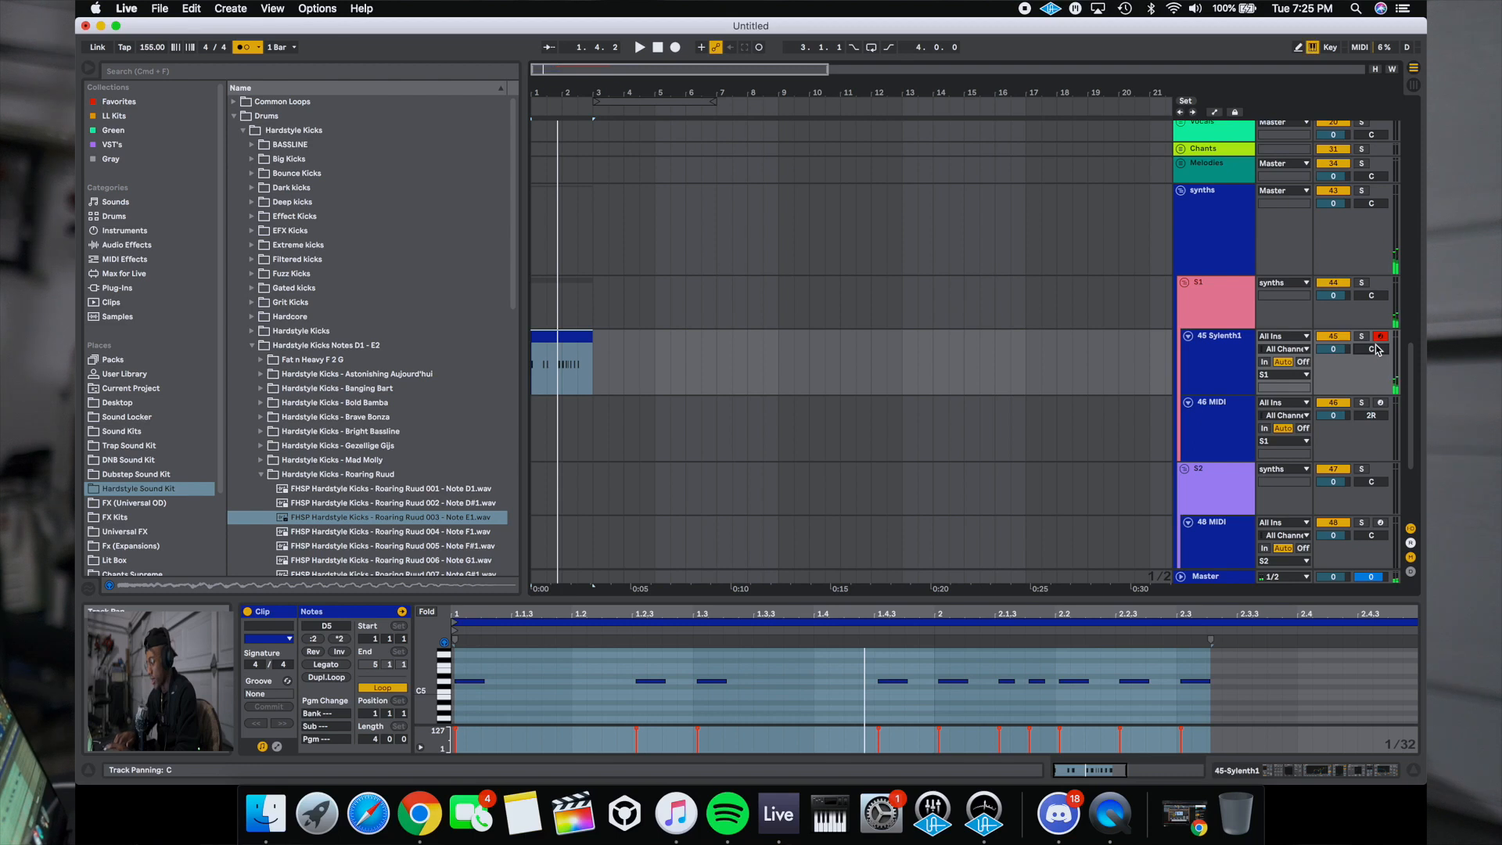
- Duplicate the Sylenth1 track and delete the copied two-bar clip from the duplicate
{"action": "left_click", "coordinate": [1240, 360]}
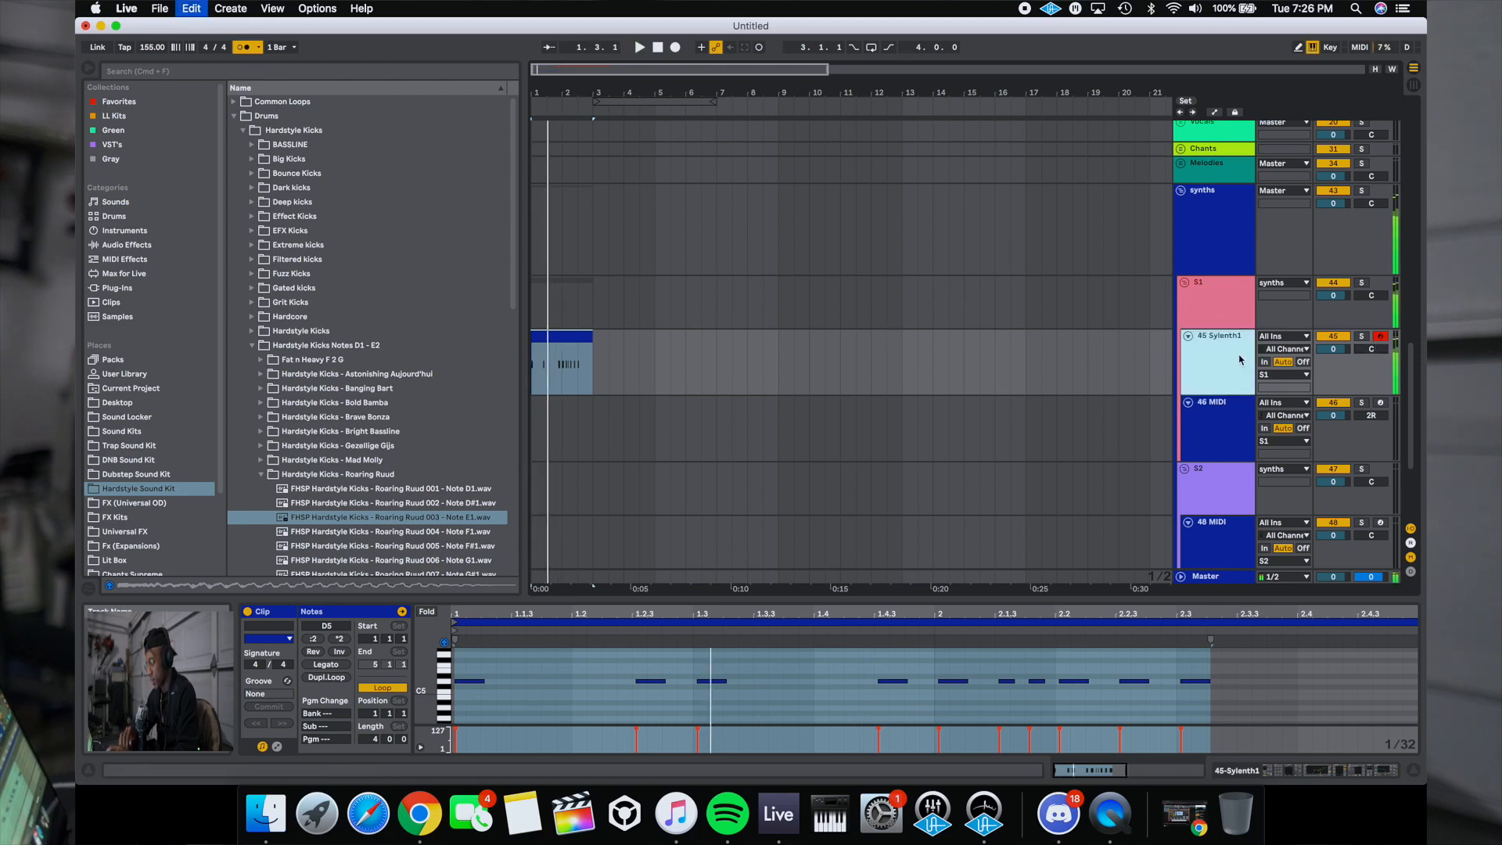
{"action": "key", "text": "super+d"}
{"action": "left_click_drag", "start_coordinate": [629, 423], "coordinate": [523, 430]}
{"action": "key", "text": "Delete"}
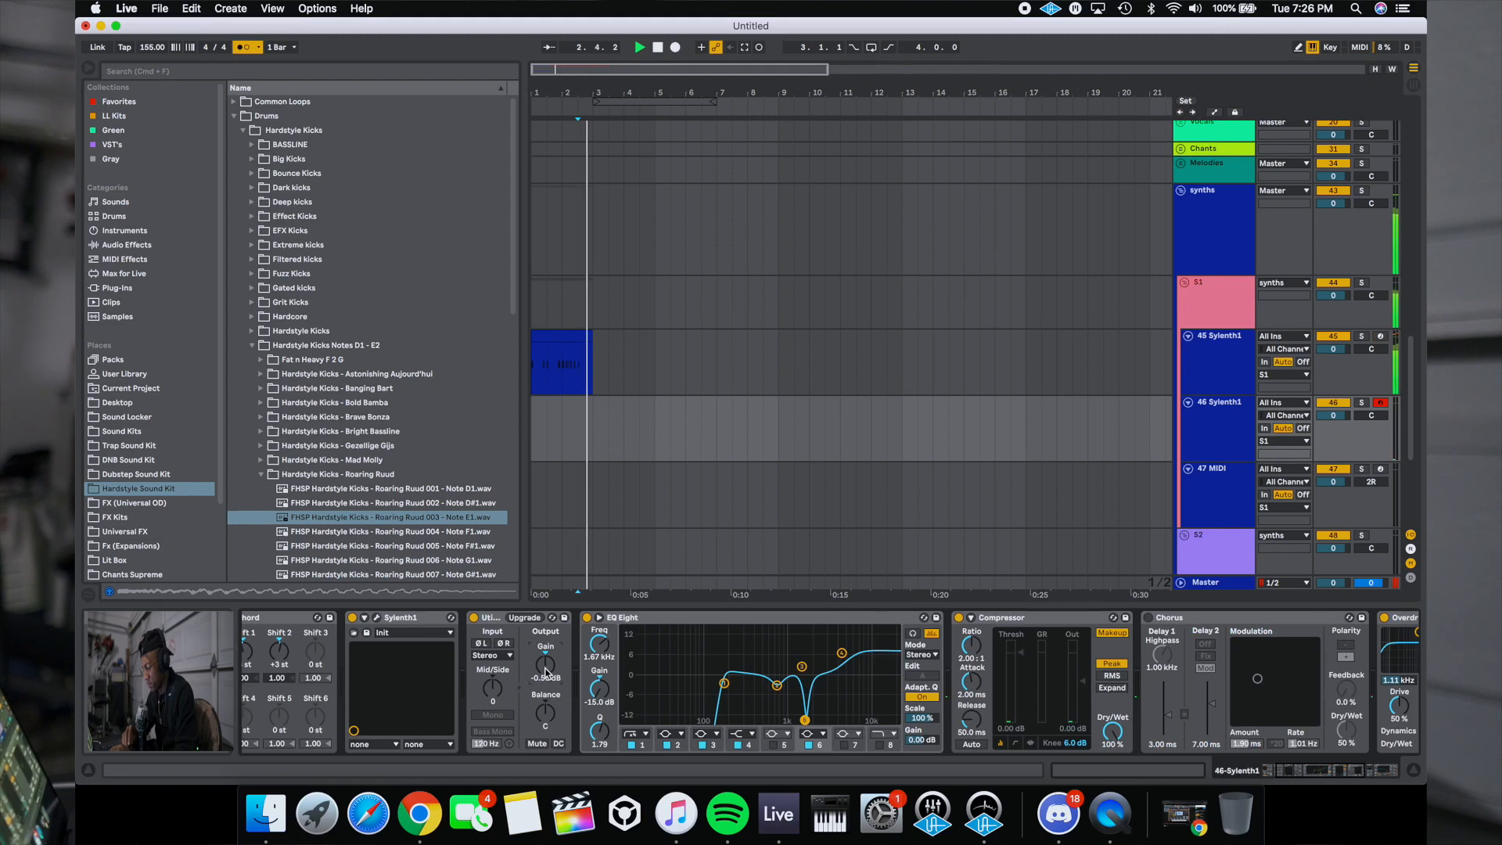
- Raise the computer keyboard's octave range to C4 to D5 and audition the duplicated Sylenth1 track over playback
{"action": "key", "text": "x"}
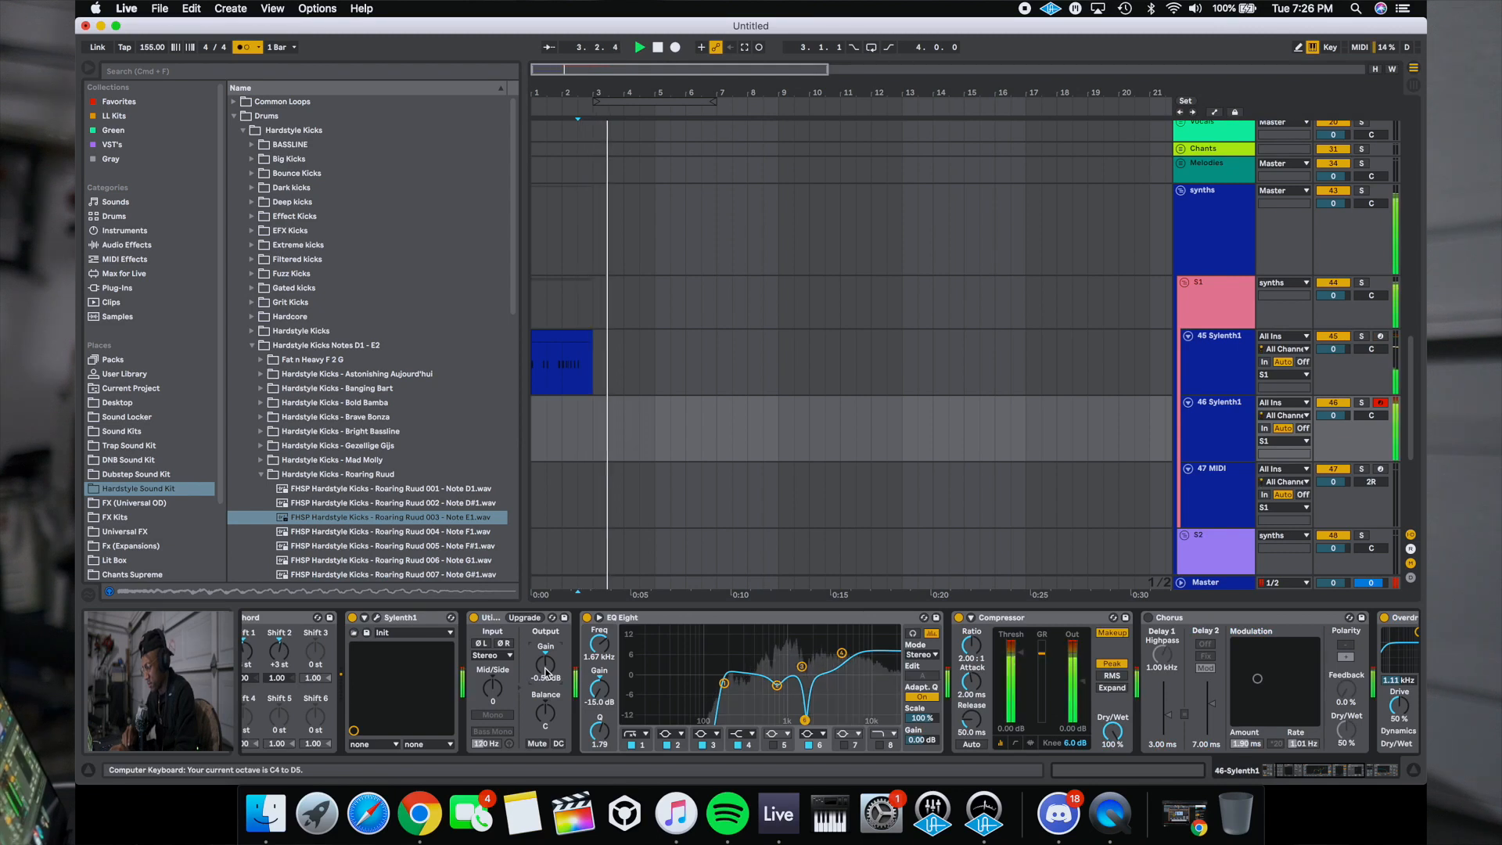
{"action": "key", "text": "space"}
{"action": "key", "text": "space"}
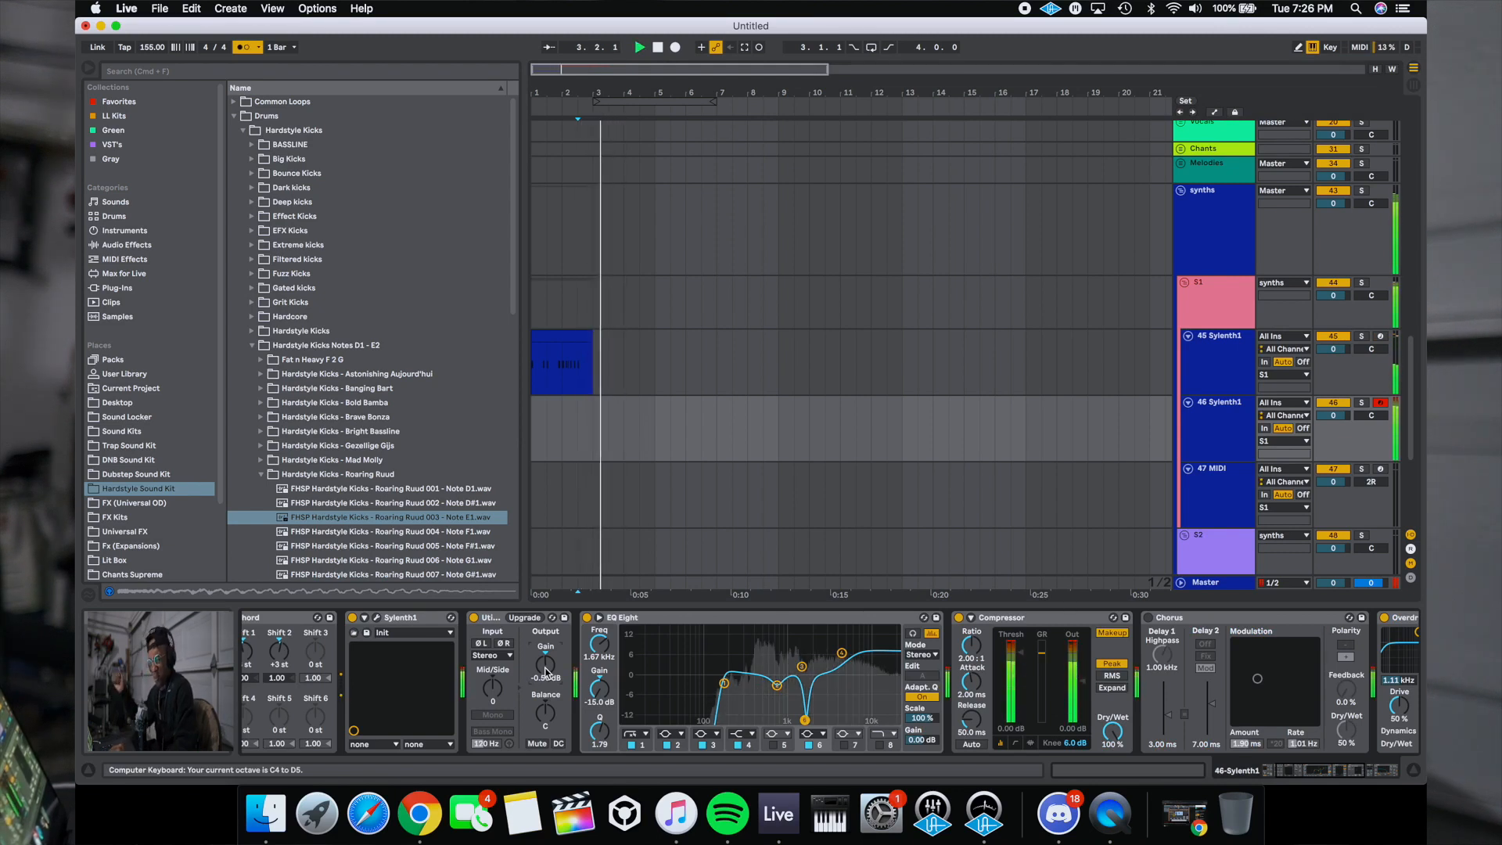
- Stop playback and insert an empty two-bar MIDI clip from bar 3 to bar 5 on the duplicated Sylenth1 track
{"action": "key", "text": "space"}
{"action": "left_click_drag", "start_coordinate": [595, 410], "coordinate": [658, 415]}
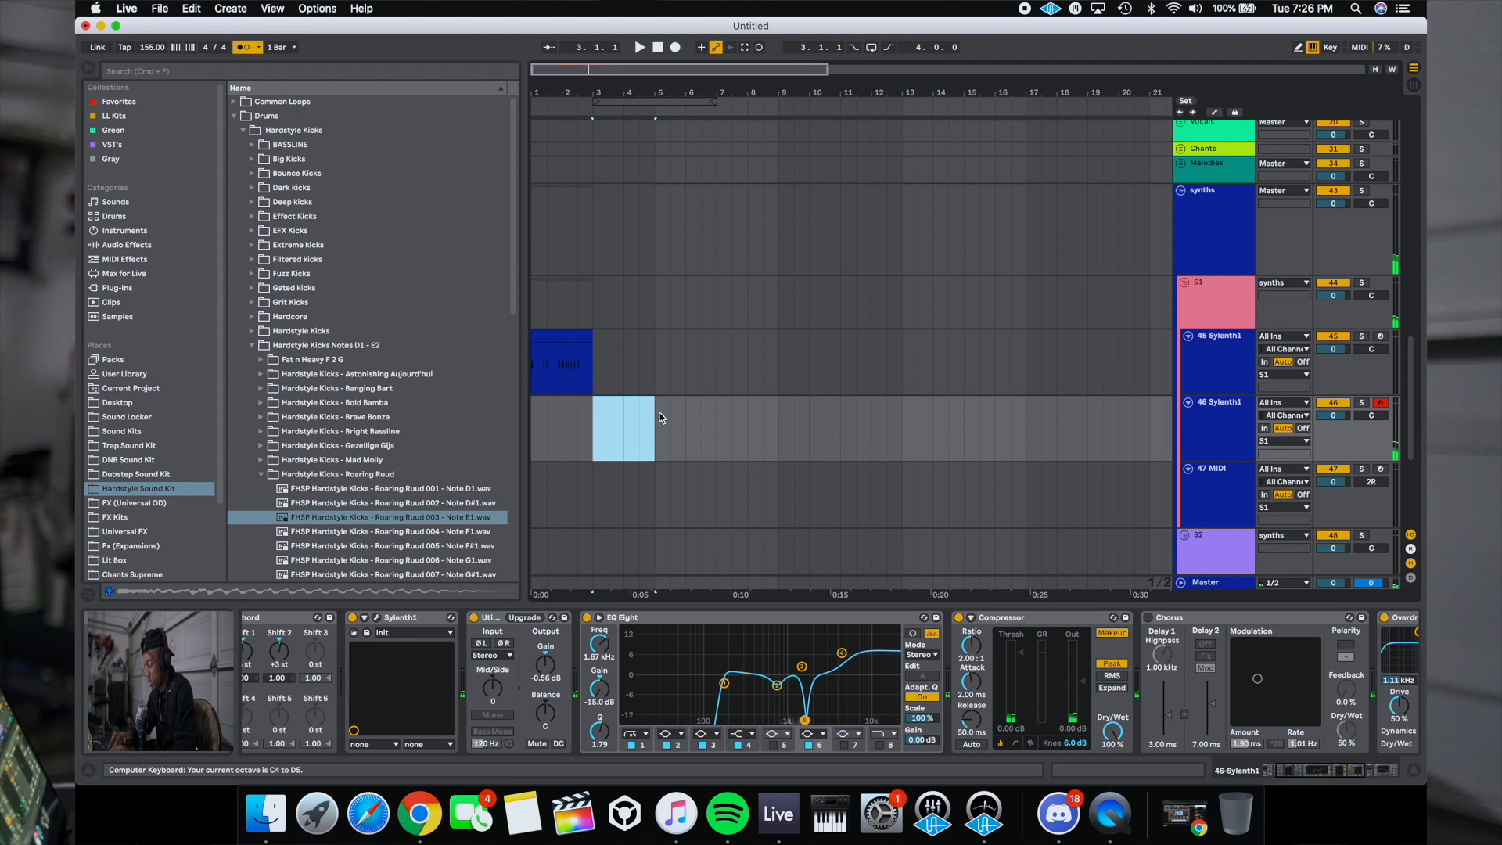
{"action": "key", "text": "super+shift+m"}
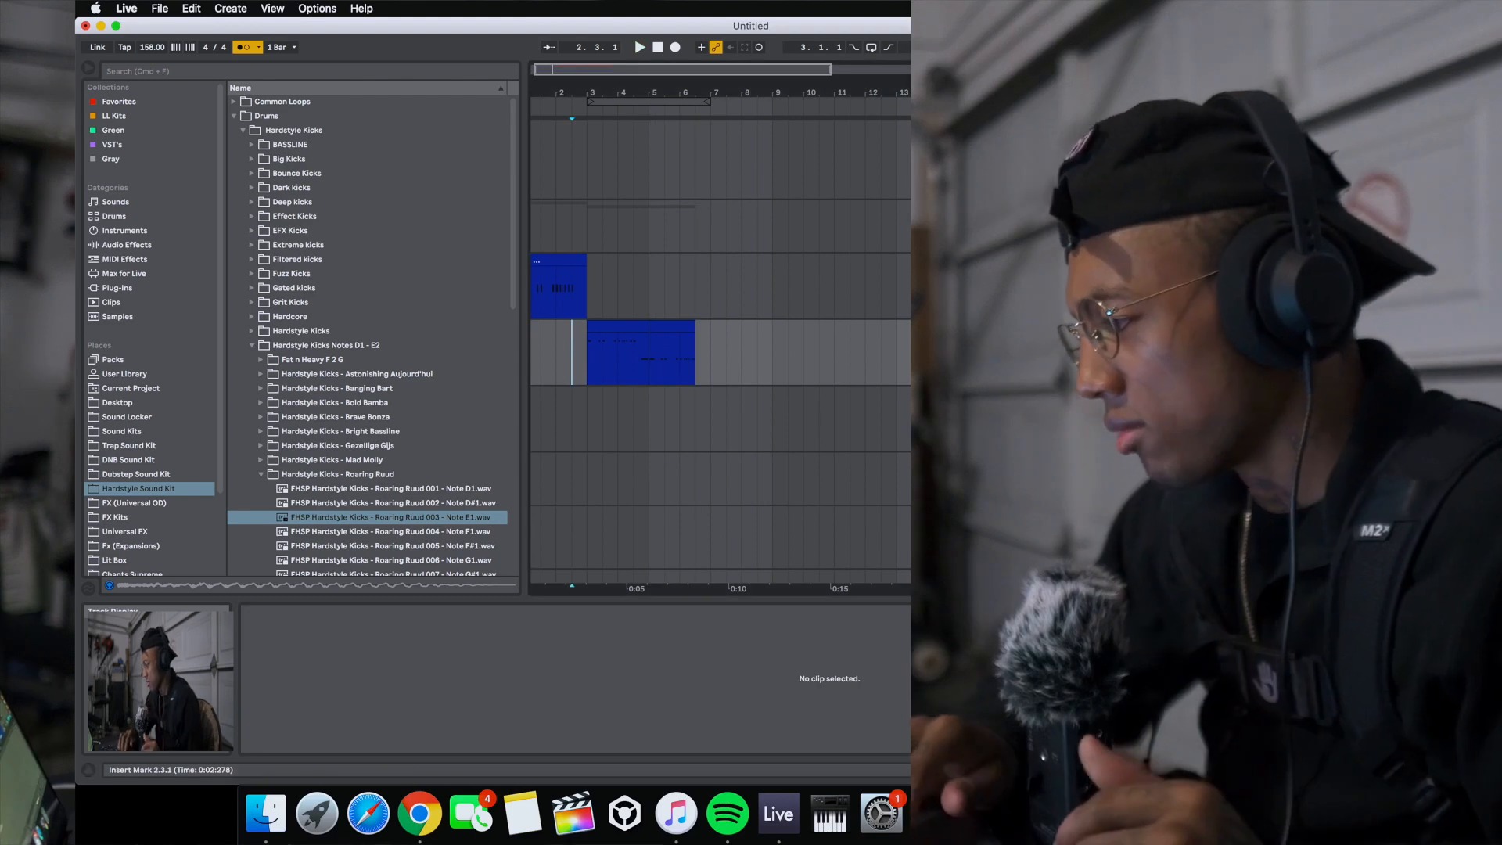
- Show the duplicated Sylenth1 track's device chain and play back the arrangement from 1.1.1 into bar 6
{"action": "key", "text": "shift+Tab"}
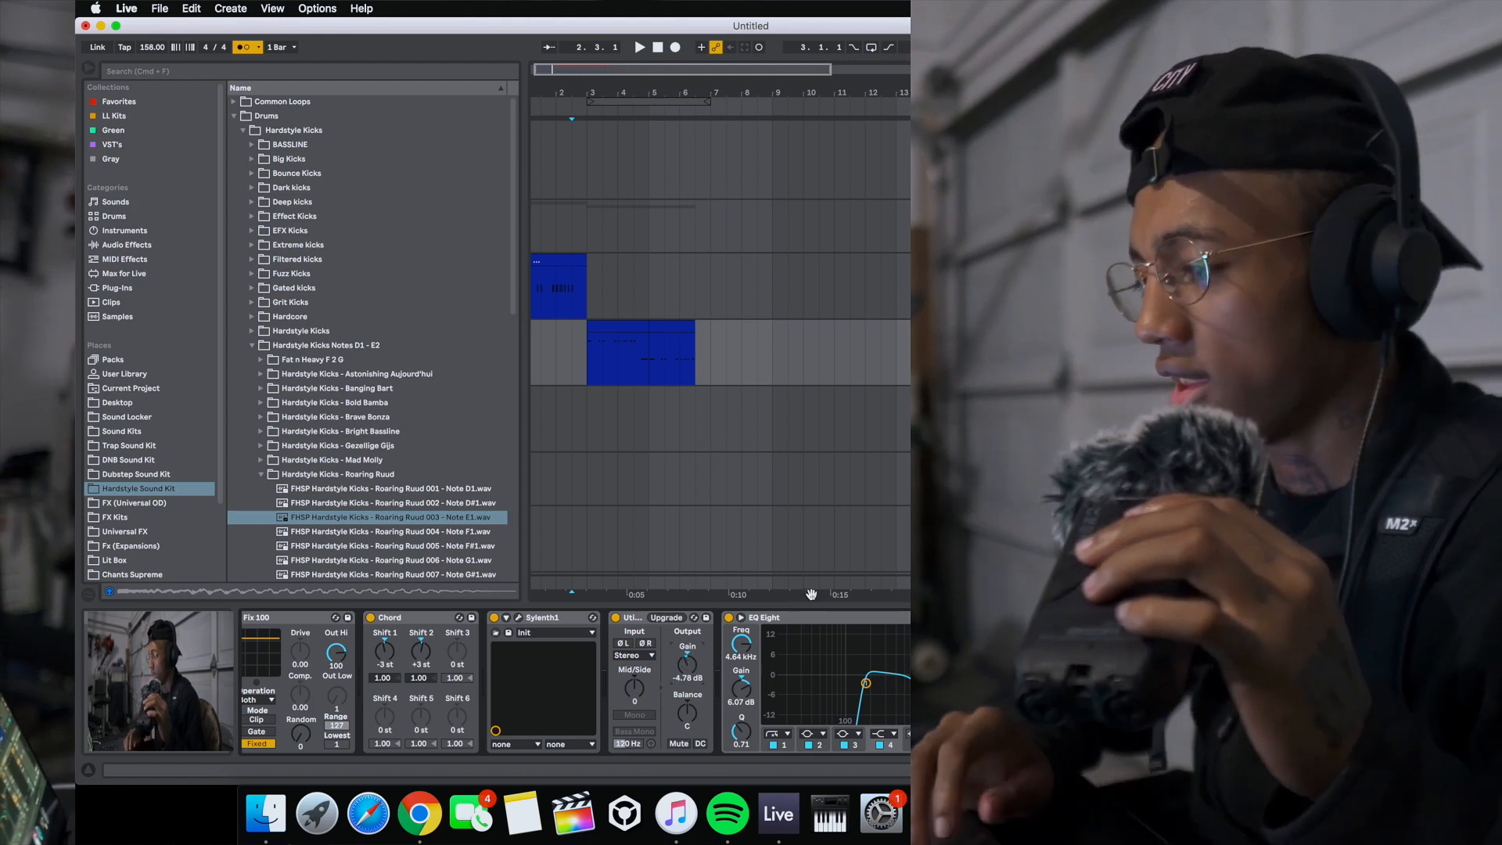
{"action": "left_click", "coordinate": [581, 361]}
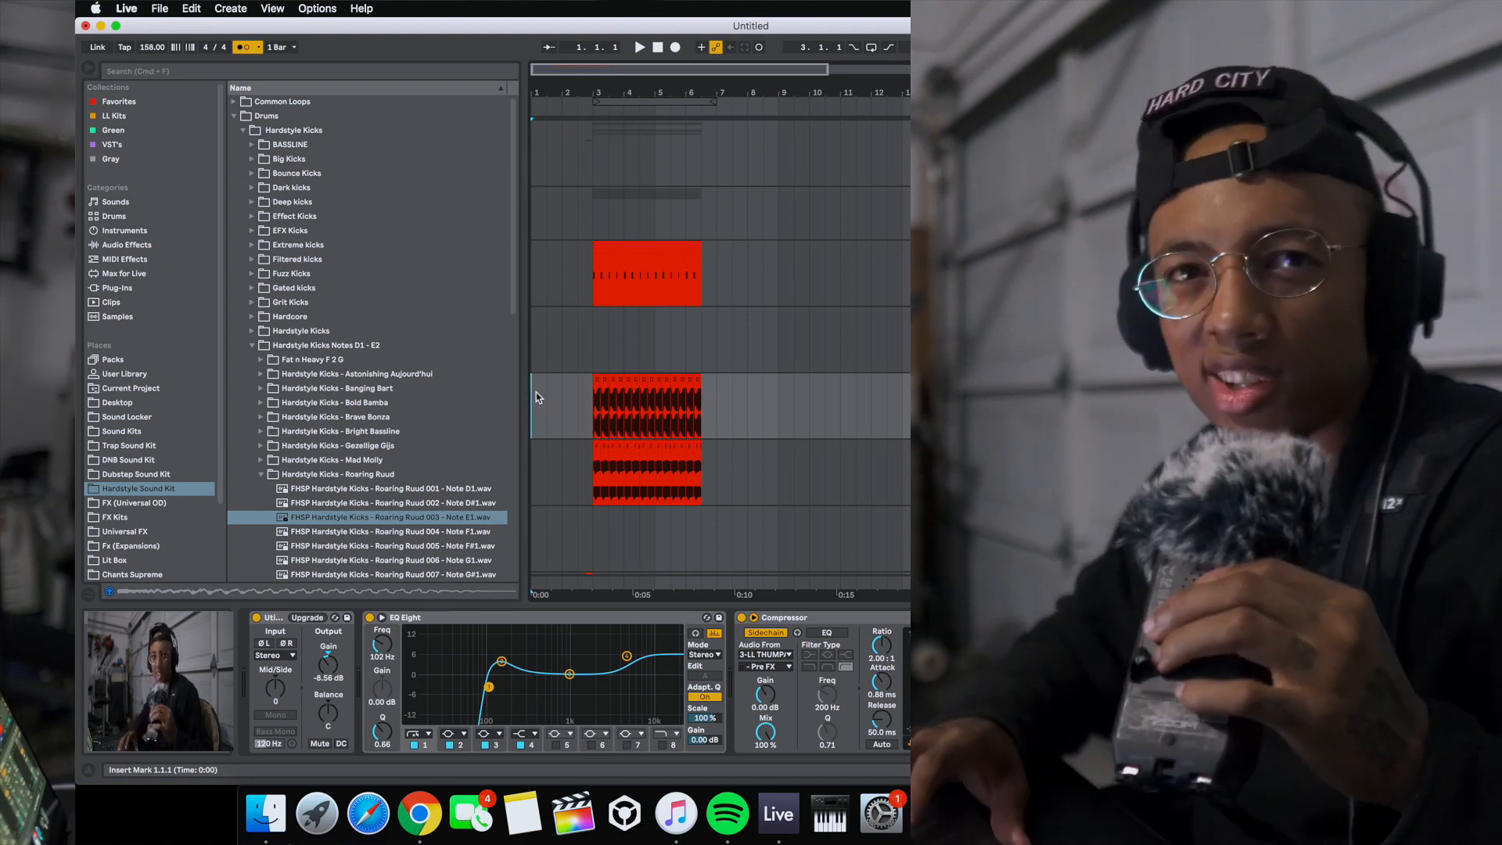
{"action": "key", "text": "space"}
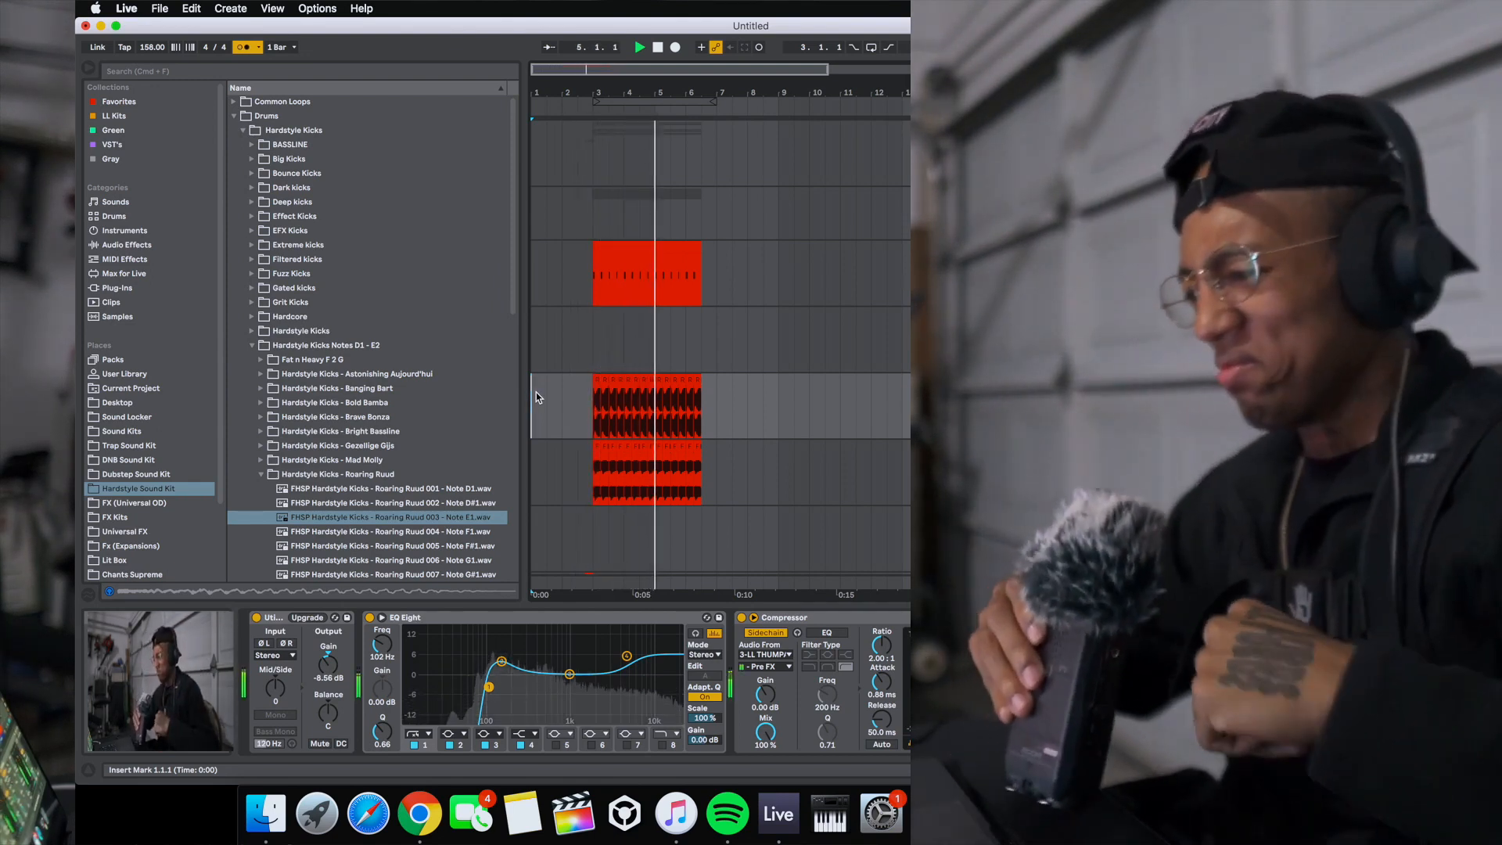
{"action": "key", "text": "space"}
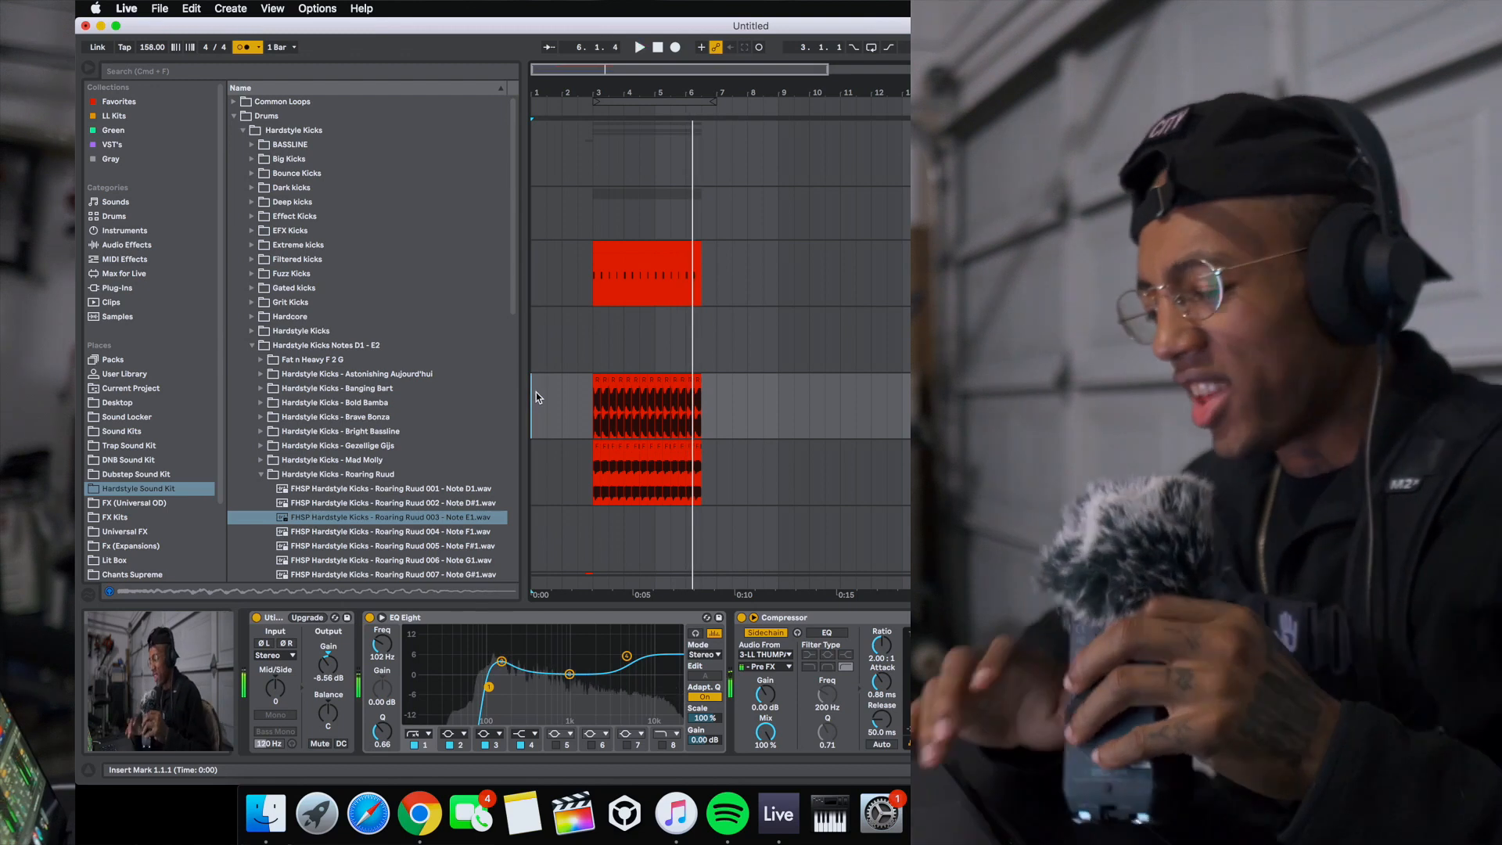